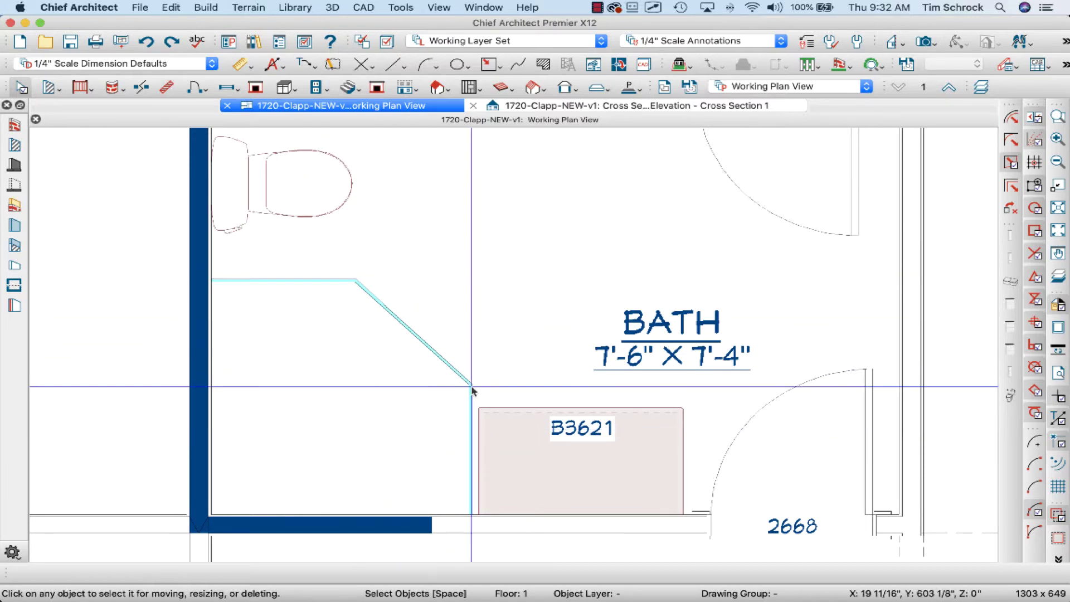
Redo and undo the framed wall between the shower and the B3621 cabinet to compare both wall conditions
scroll(470, 406, up, 2)
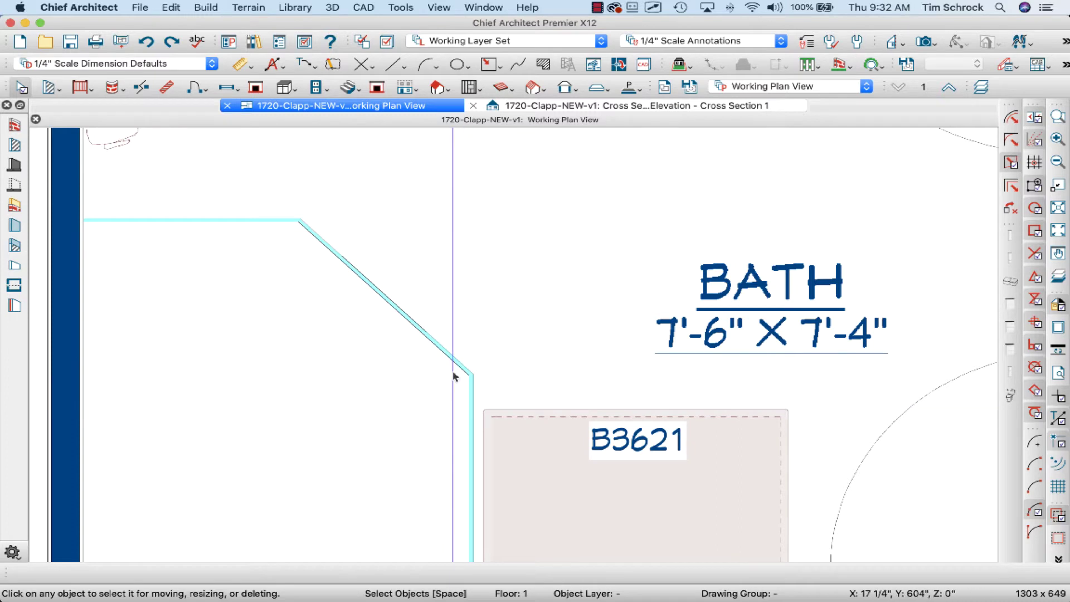
key(super+y)
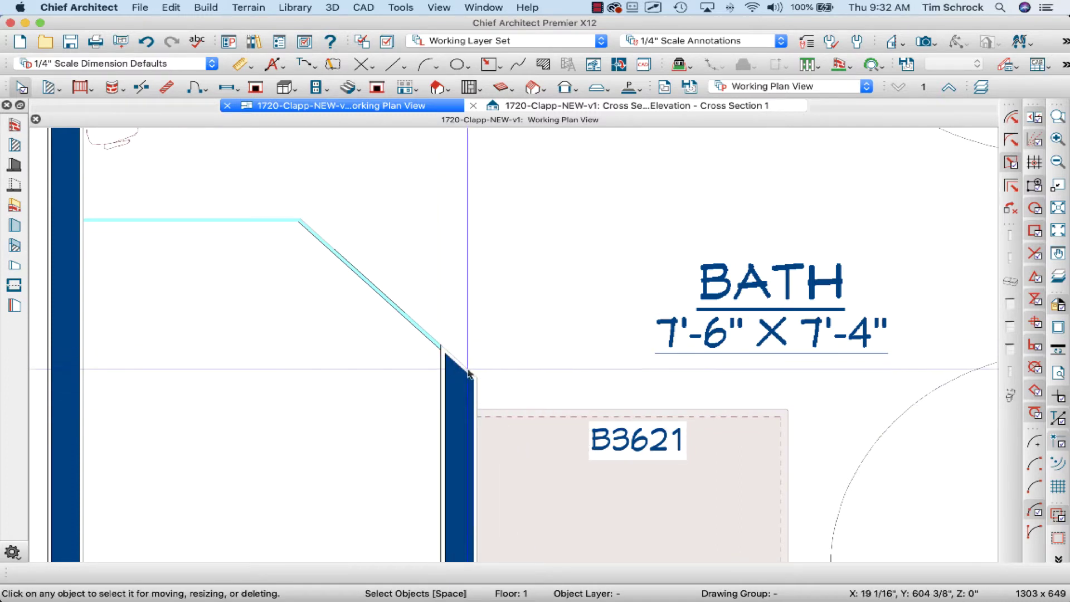
scroll(460, 334, down, 2)
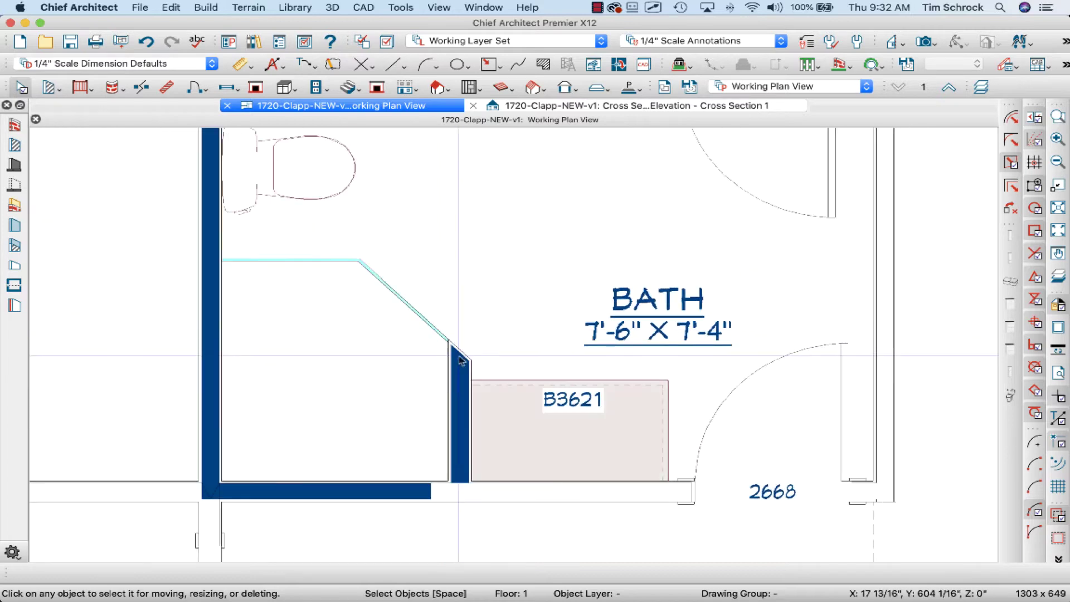
scroll(461, 363, up, 2)
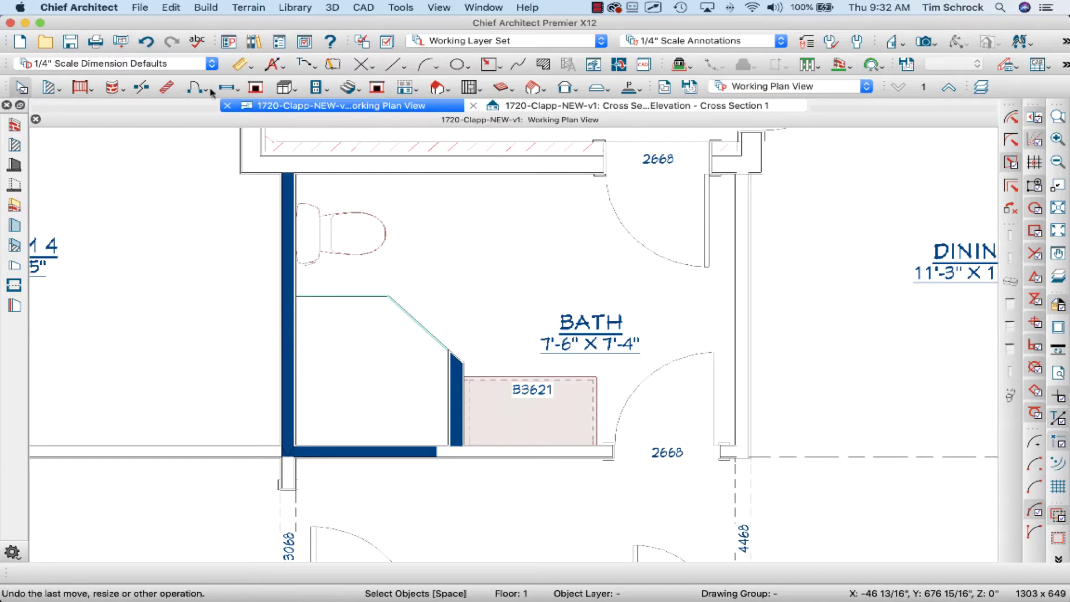
key(super+z)
Draw a rectangular polyline 7 7/16" wide and 23" deep from the bathroom's back wall, straddling the glass wall beside the B3621 cabinet
scroll(362, 181, down, 3)
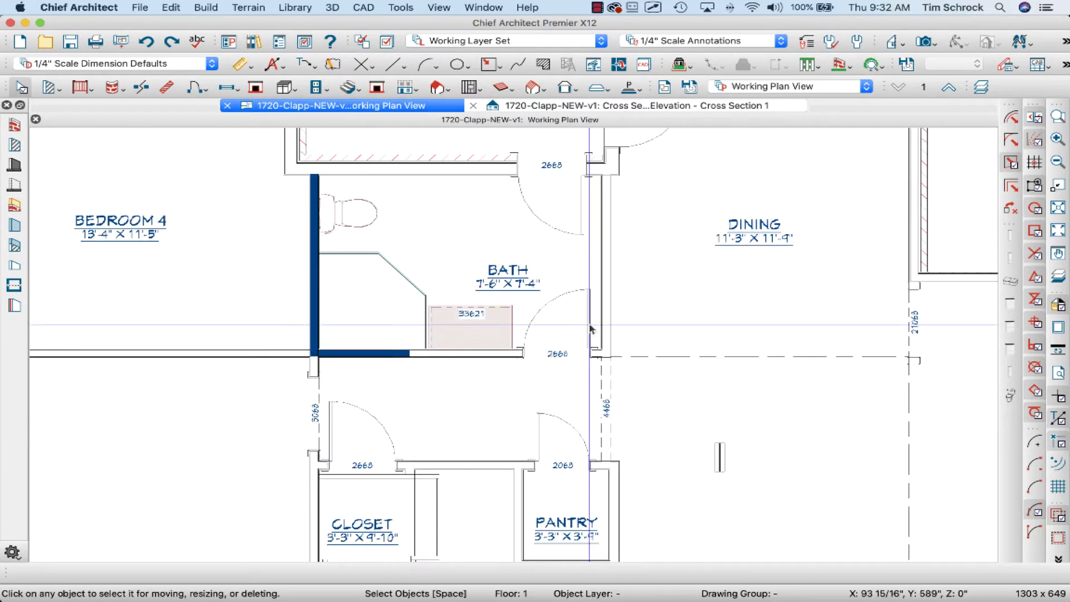
scroll(379, 279, up, 5)
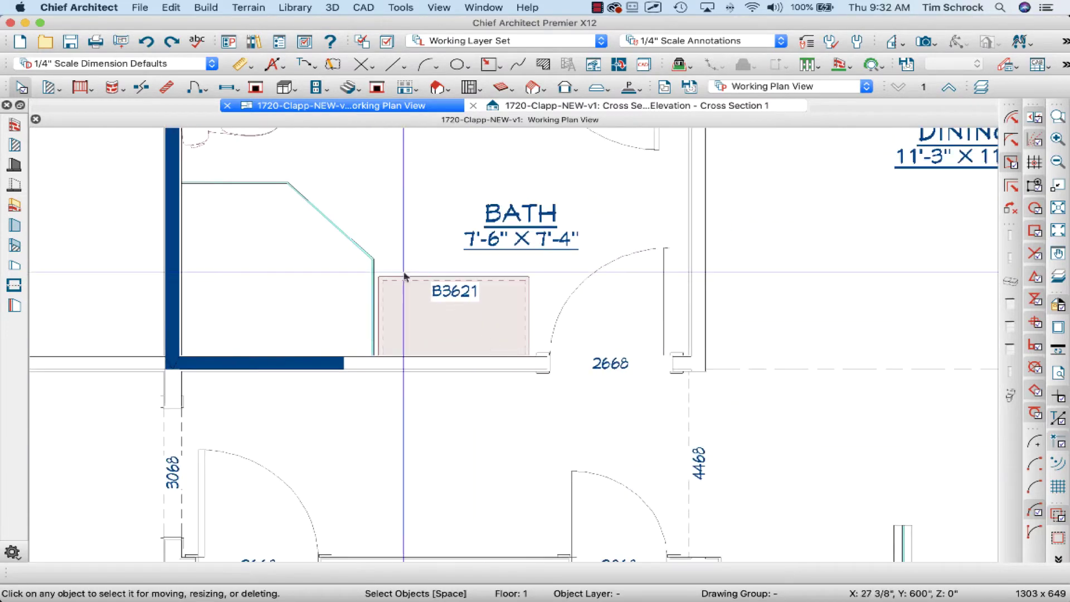
scroll(277, 206, up, 3)
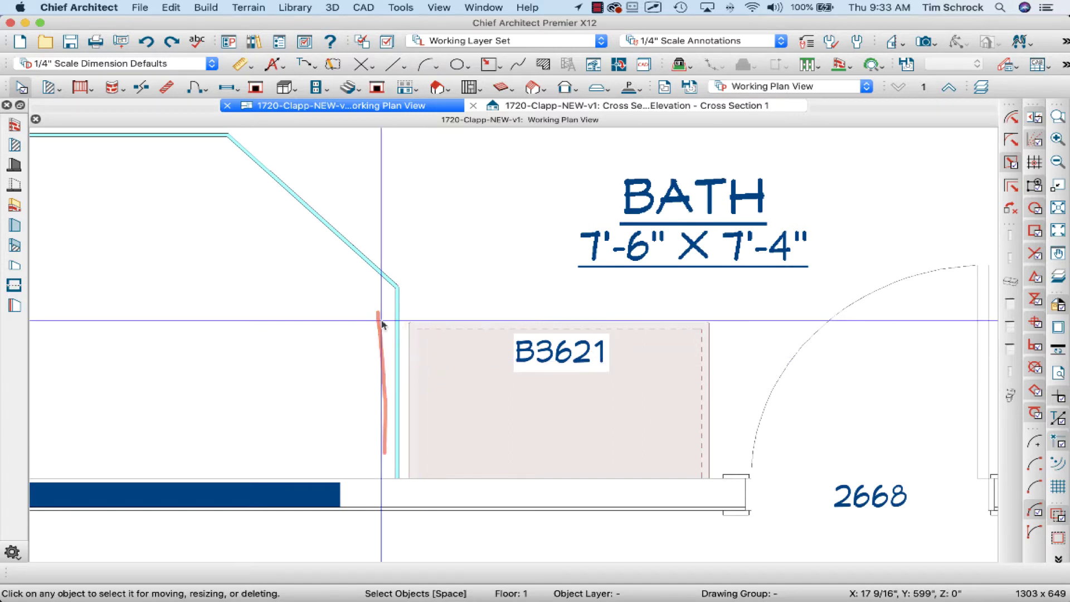
click(399, 321)
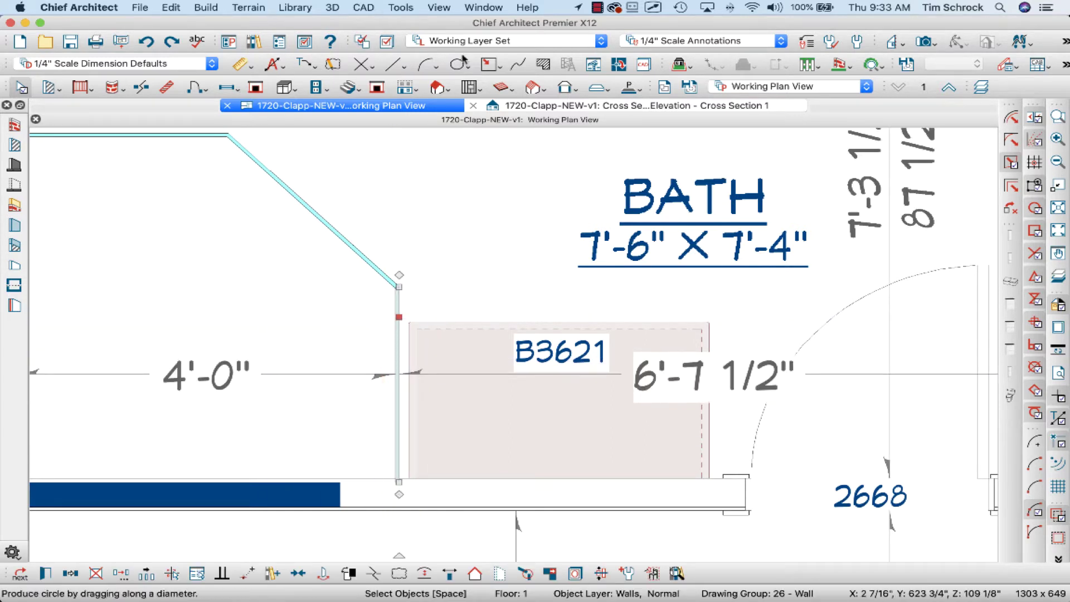
click(486, 64)
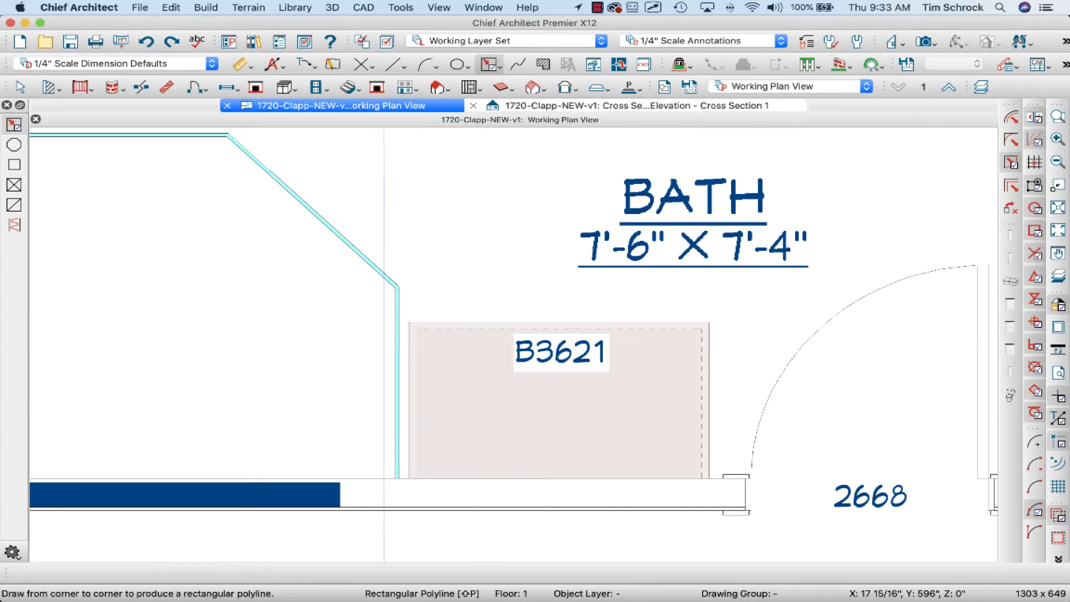
key(space)
click(397, 368)
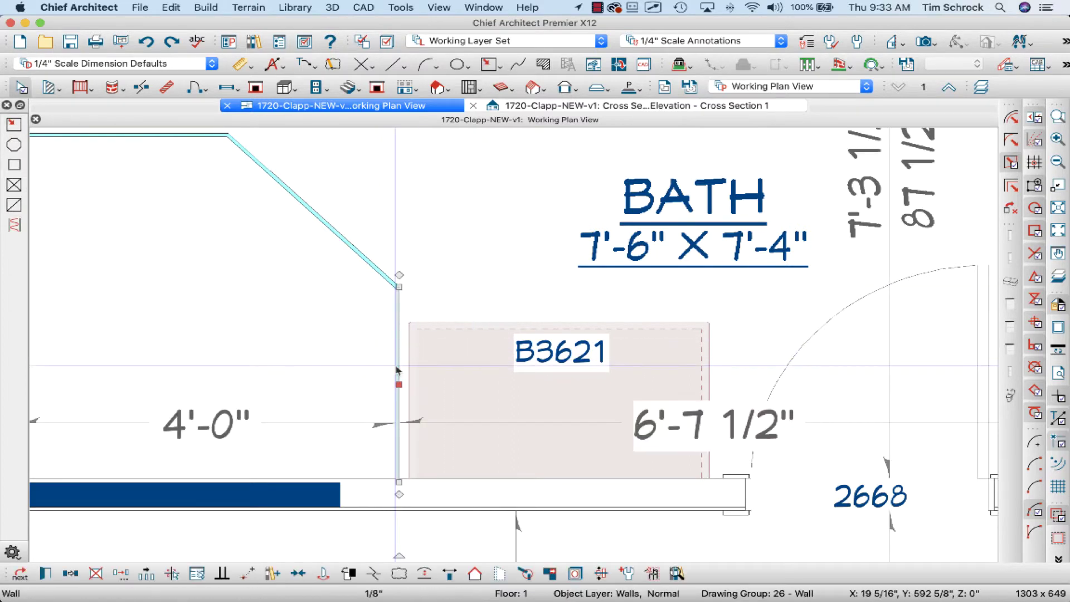
click(489, 64)
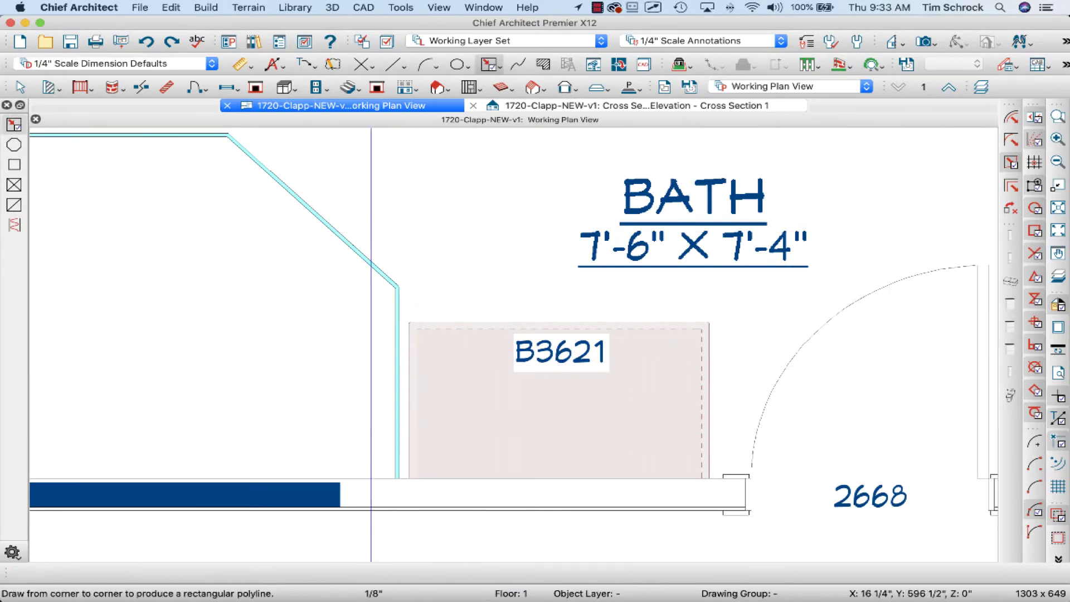
drag(373, 478, 430, 308)
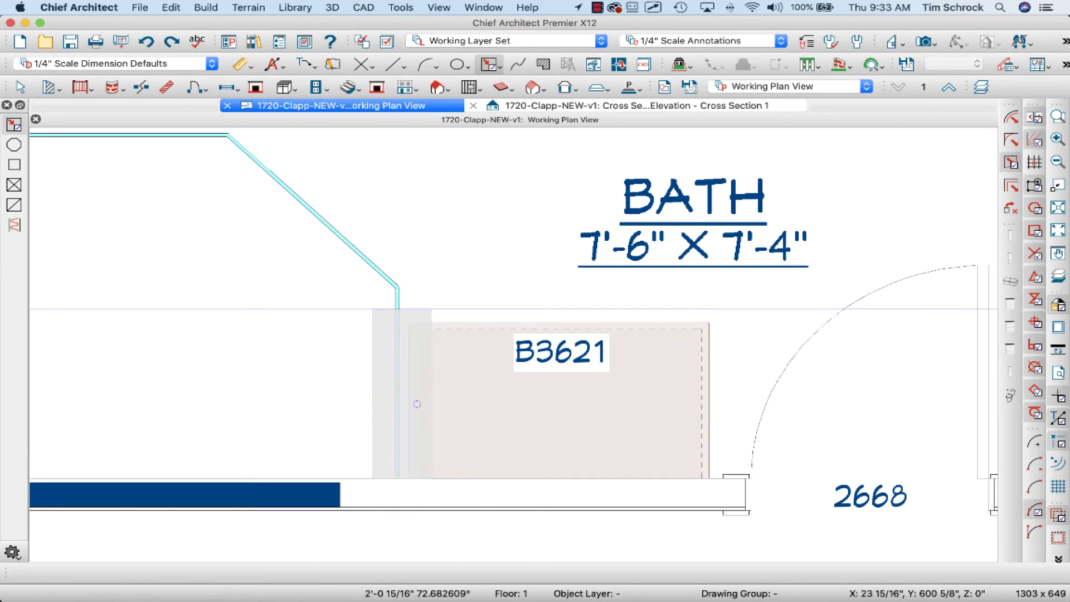
key(Tab)
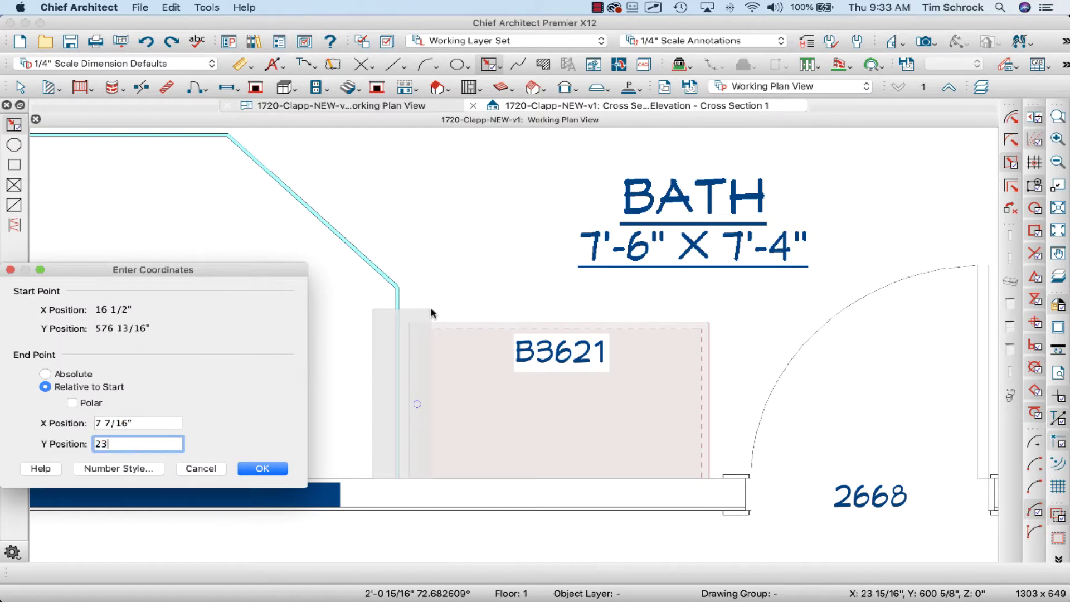
key(Return)
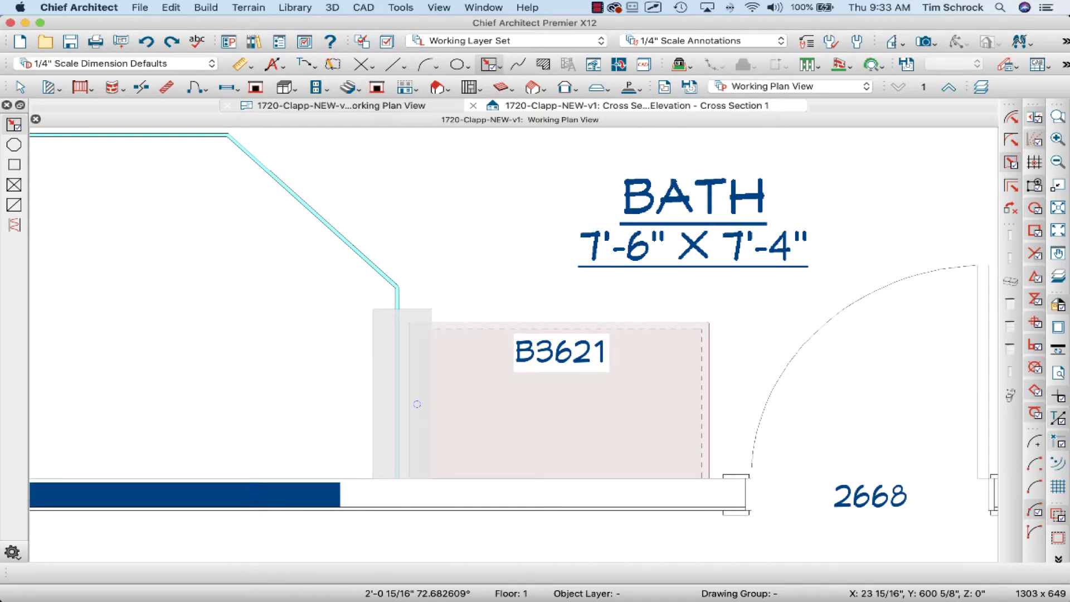
Shorten the glass wall beside the cabinet from its back-wall end to the front edge of the reference rectangle
key(space)
click(390, 345)
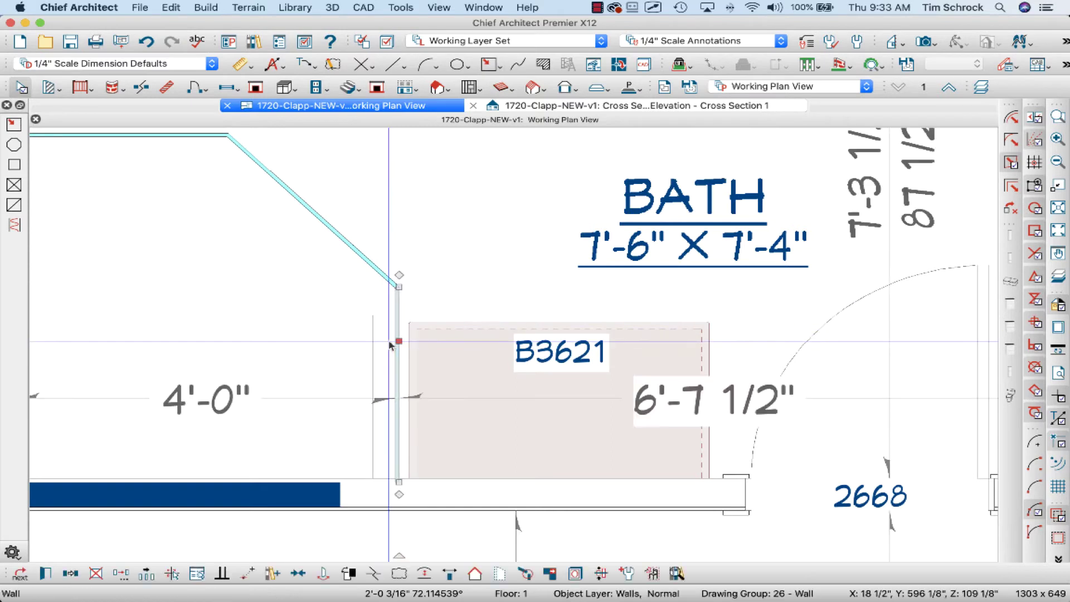
drag(399, 482, 401, 318)
click(375, 390)
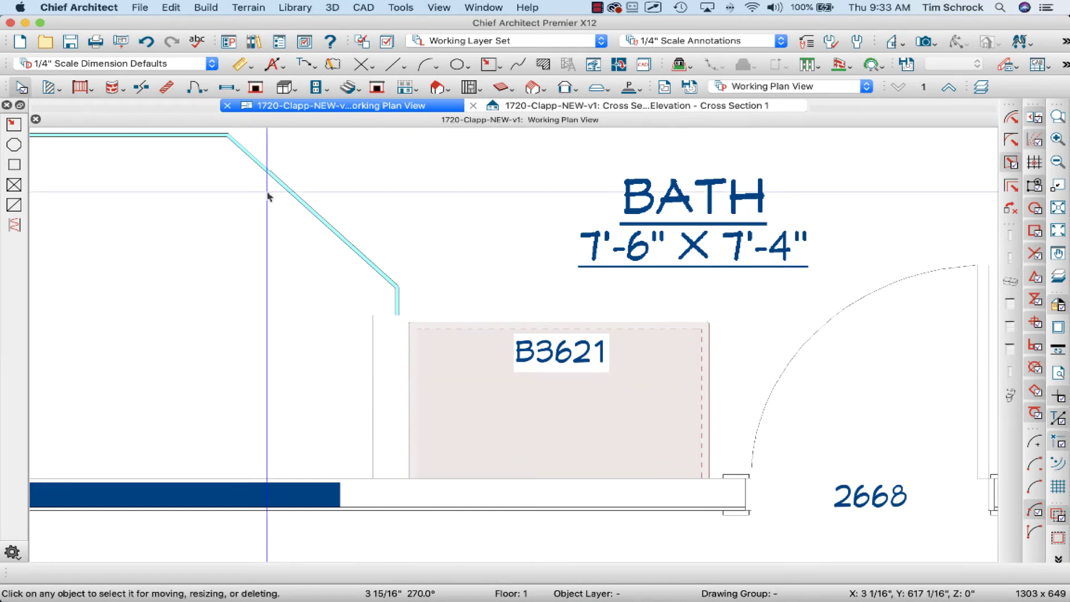
Try to draw a 1'-11" interior wall from the back wall in line with the short glass wall
click(50, 87)
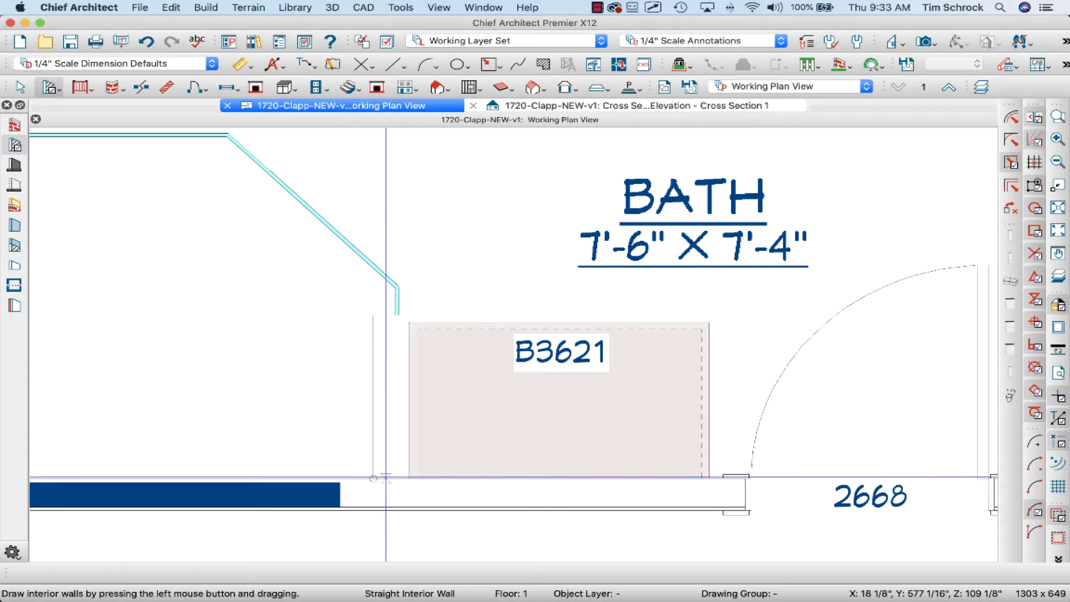
drag(381, 477, 381, 320)
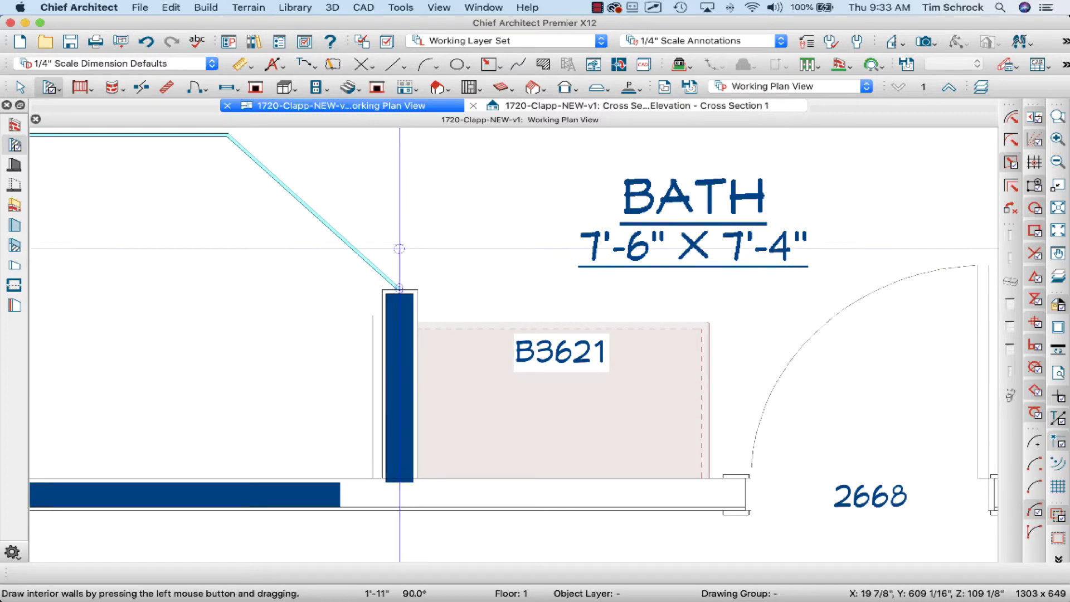
scroll(397, 289, up, 2)
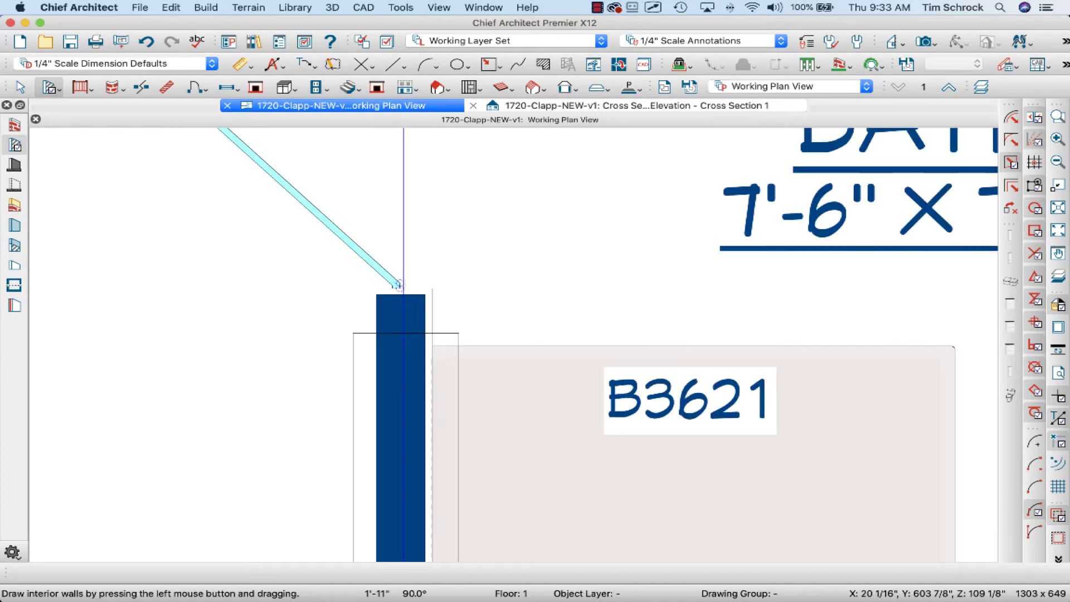
scroll(399, 286, up, 2)
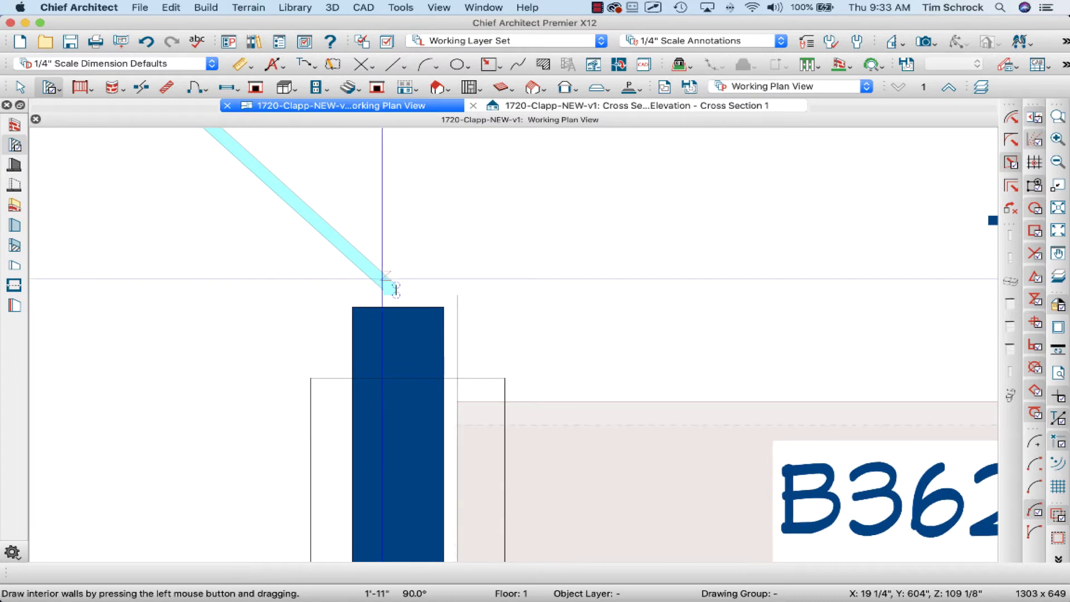
scroll(396, 290, down, 3)
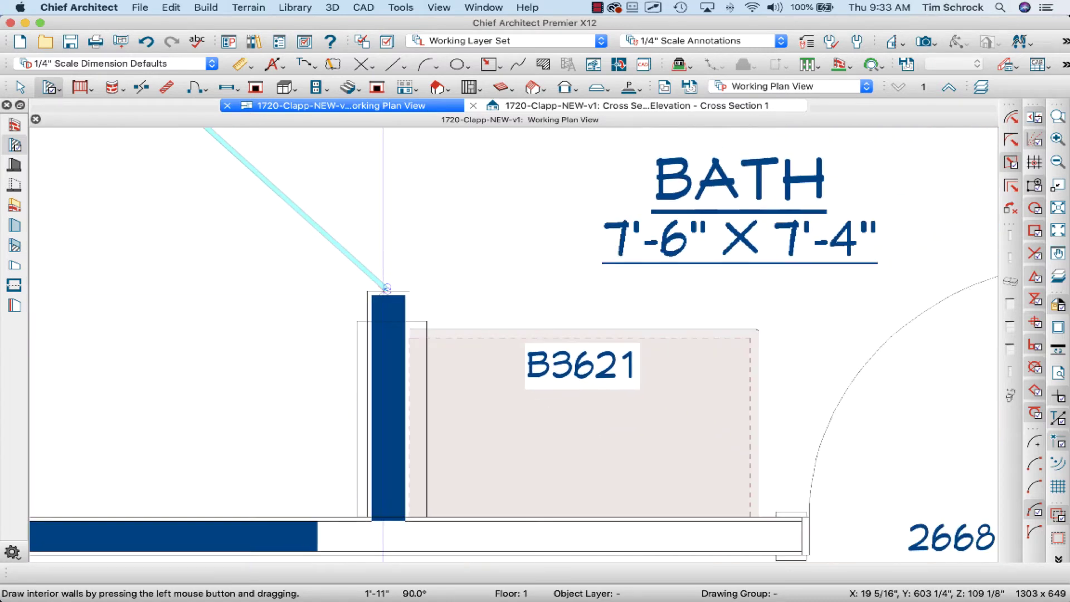
key(super+z)
key(super+z)
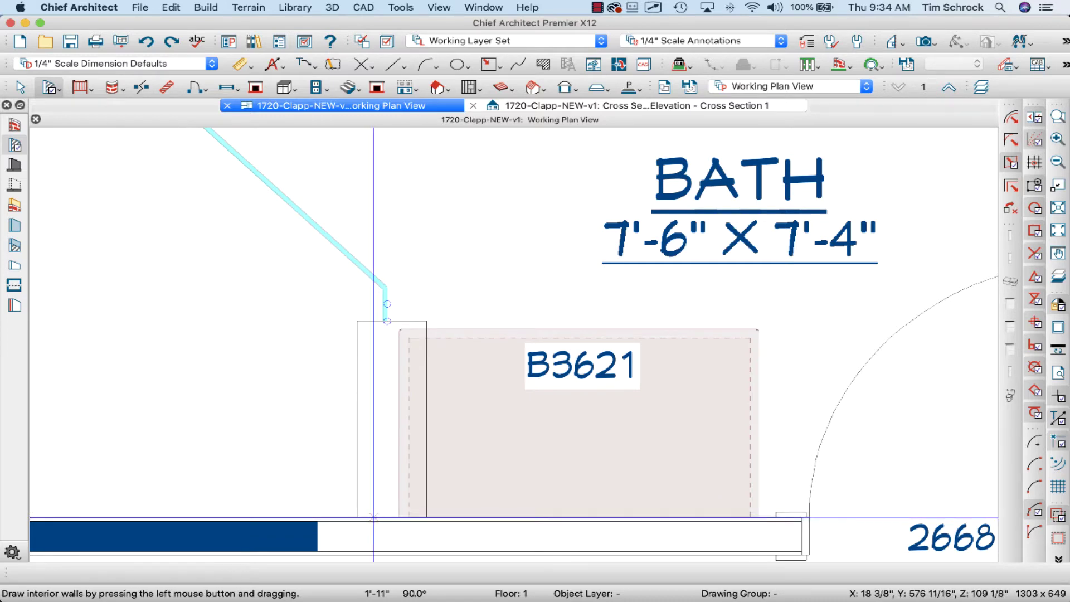
Draw a straight interior wall inside the rectangle, slightly offset from the glass wall, from the back wall to the rectangle's front edge
drag(374, 518, 382, 365)
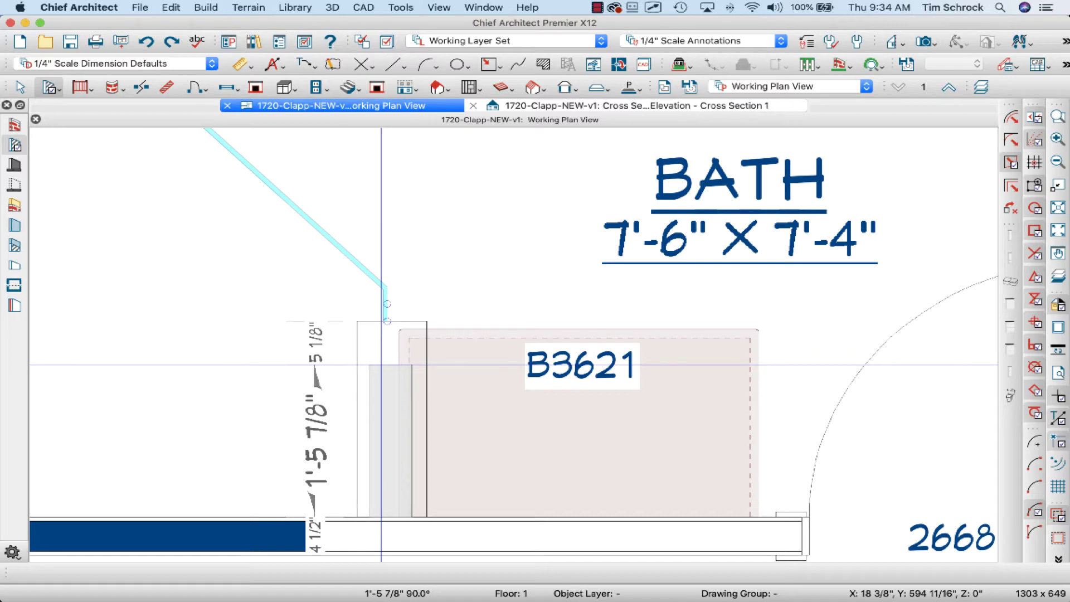
mouse_move(381, 365)
mouse_down()
mouse_move(385, 327)
mouse_move(377, 369)
mouse_move(372, 352)
mouse_up()
click(379, 372)
scroll(381, 371, up, 3)
click(447, 323)
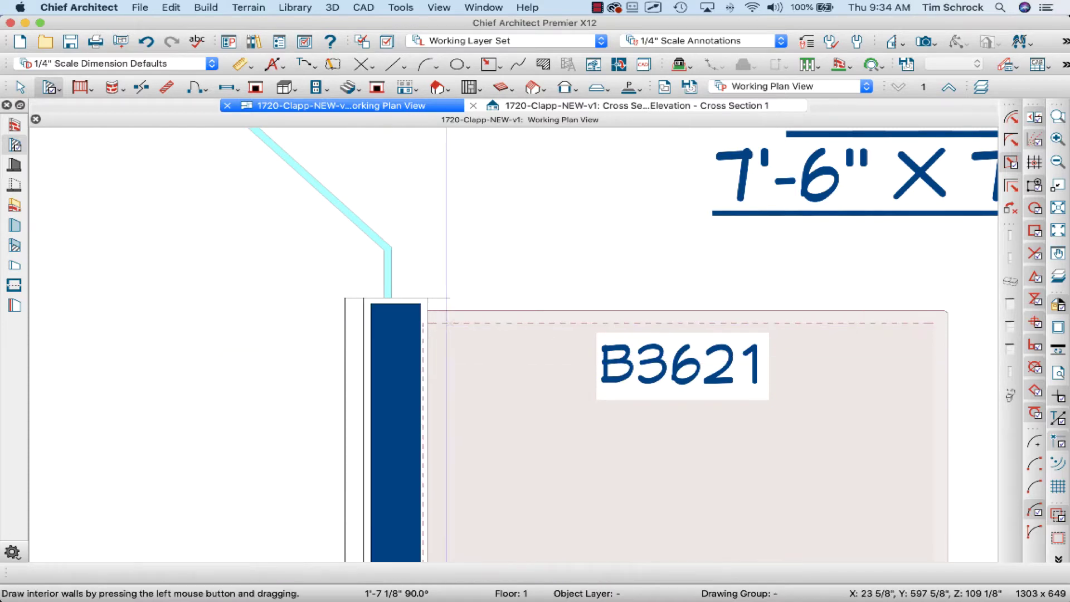
scroll(446, 298, down, 2)
scroll(405, 301, up, 2)
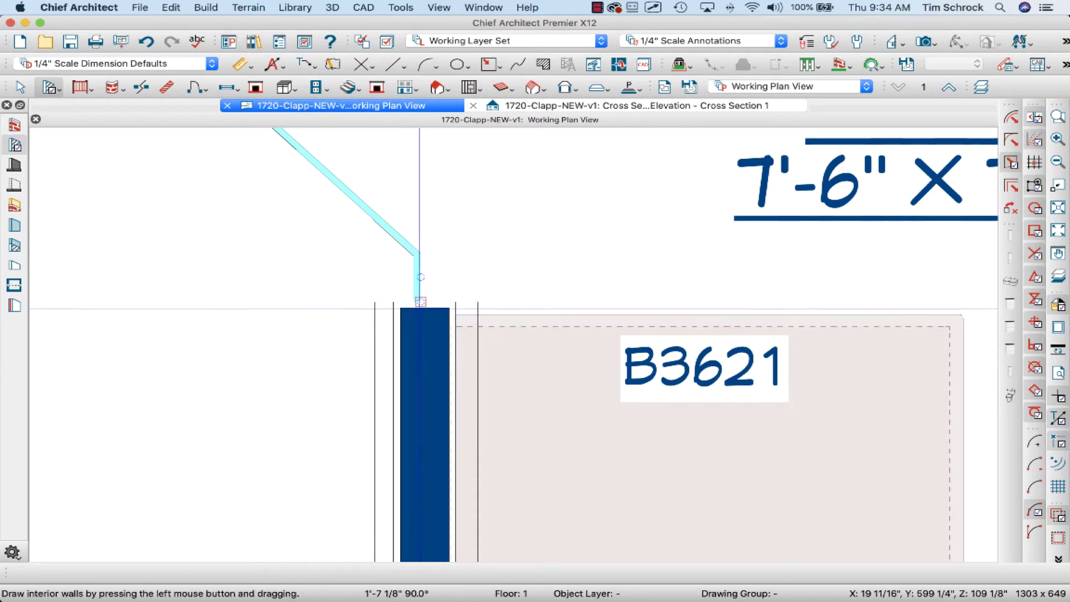
Try to center the full-length interior wall on the short glass wall
click(422, 326)
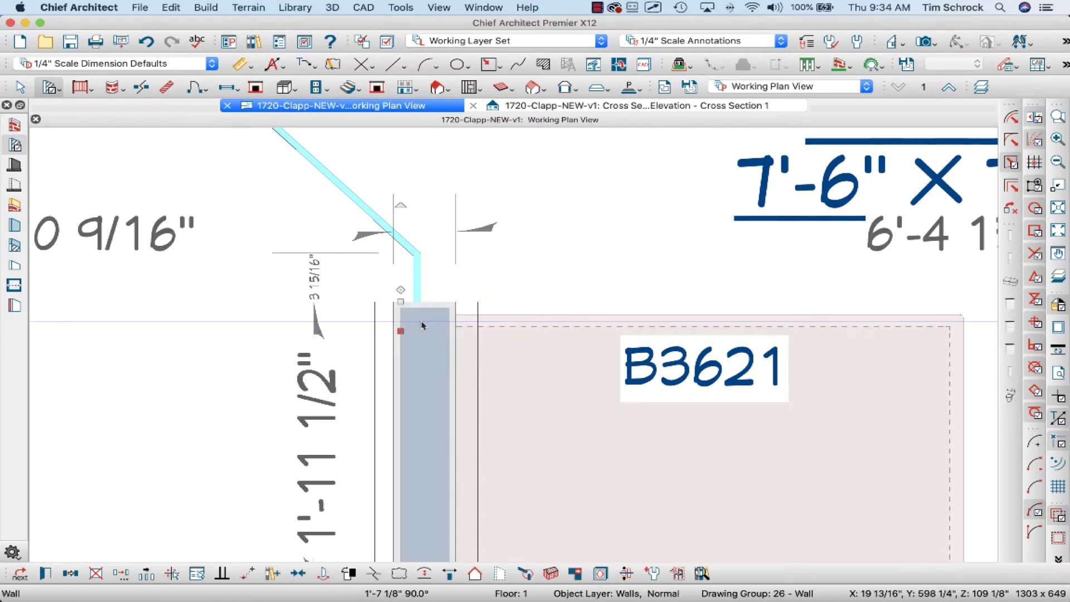
scroll(418, 290, up, 2)
click(420, 282)
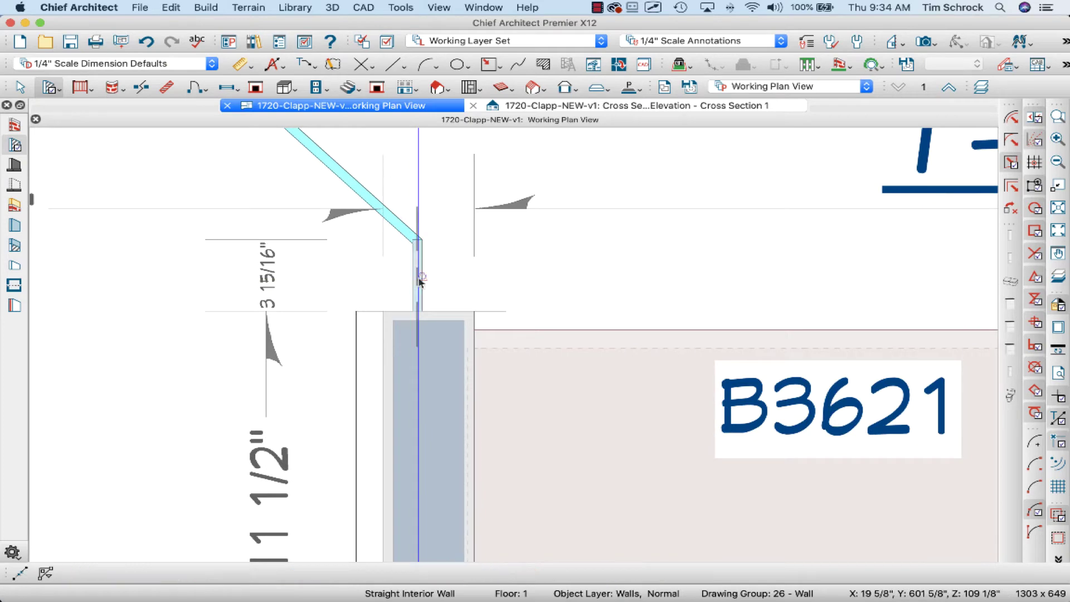
scroll(420, 283, down, 5)
click(419, 282)
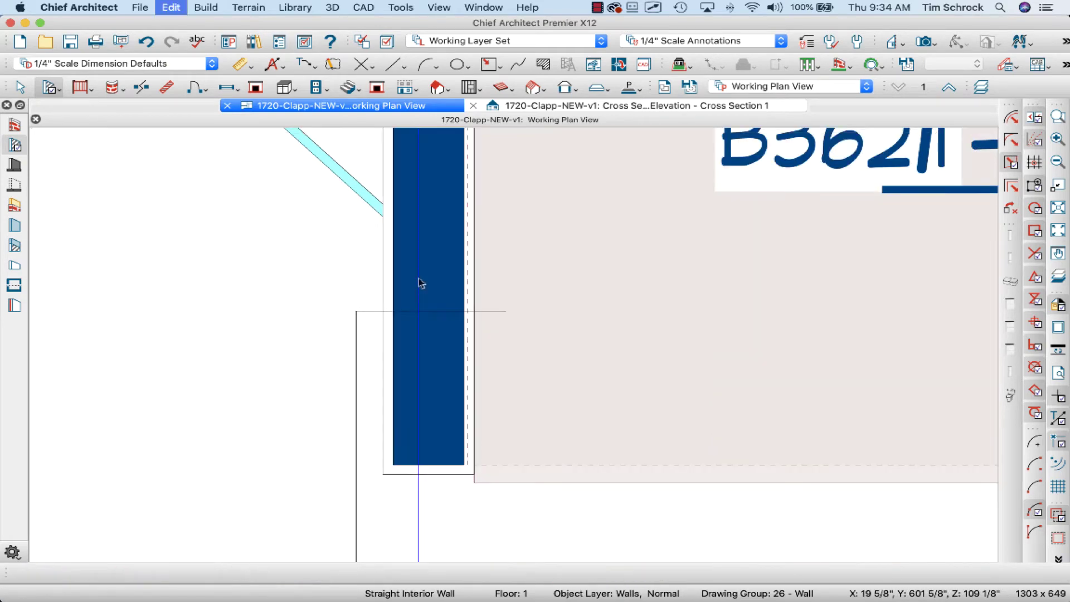
scroll(420, 282, up, 5)
key(Escape)
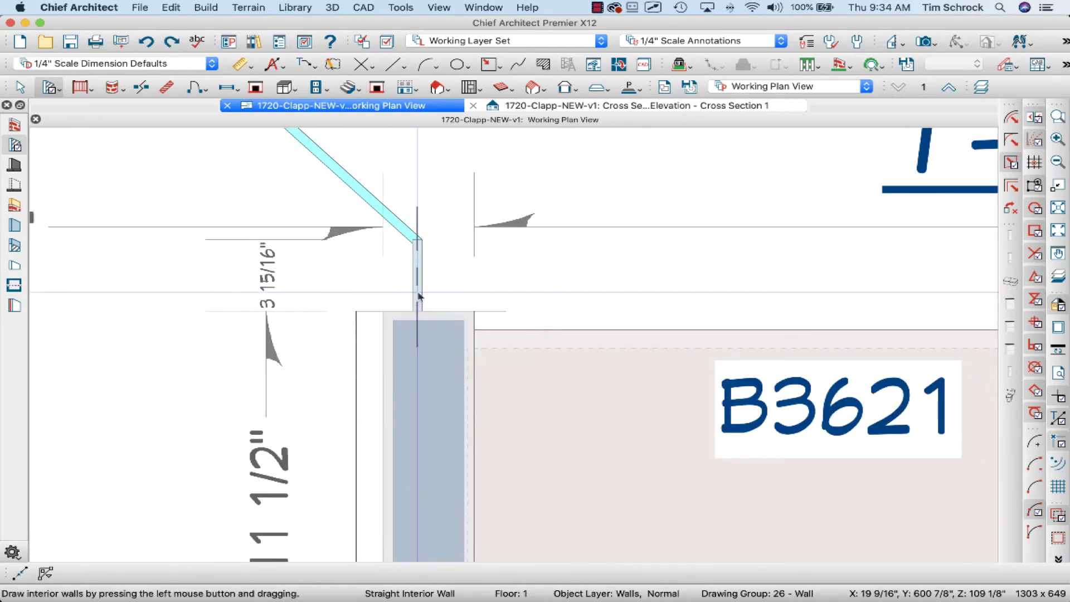
click(419, 296)
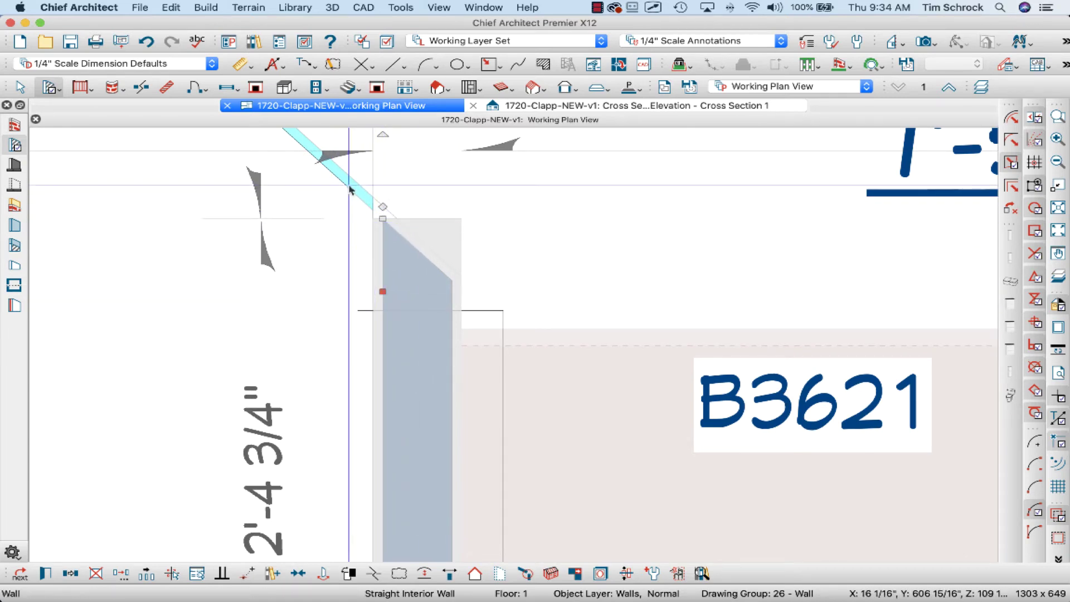
scroll(370, 203, down, 3)
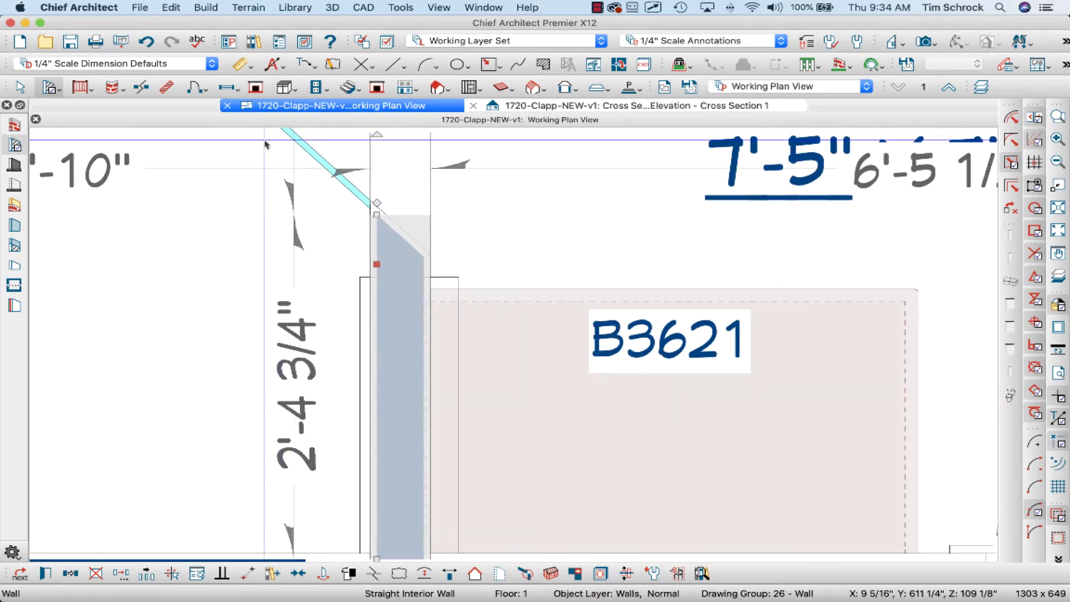
click(150, 43)
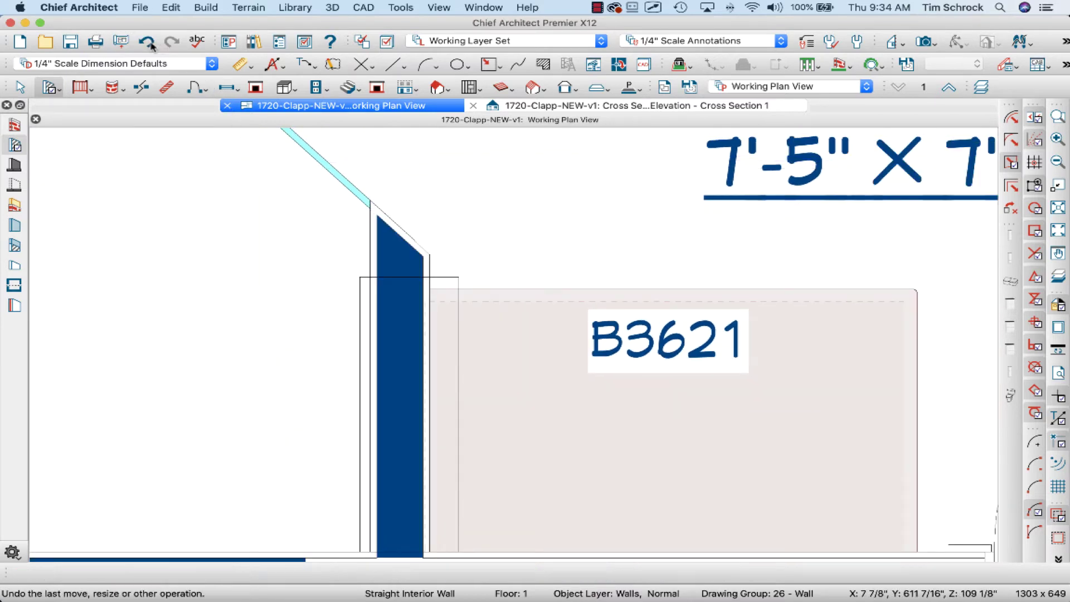
key(super+z)
Shorten the interior wall to about 1'-1" so it clears the glass wall, and center it on the short glass wall
key(space)
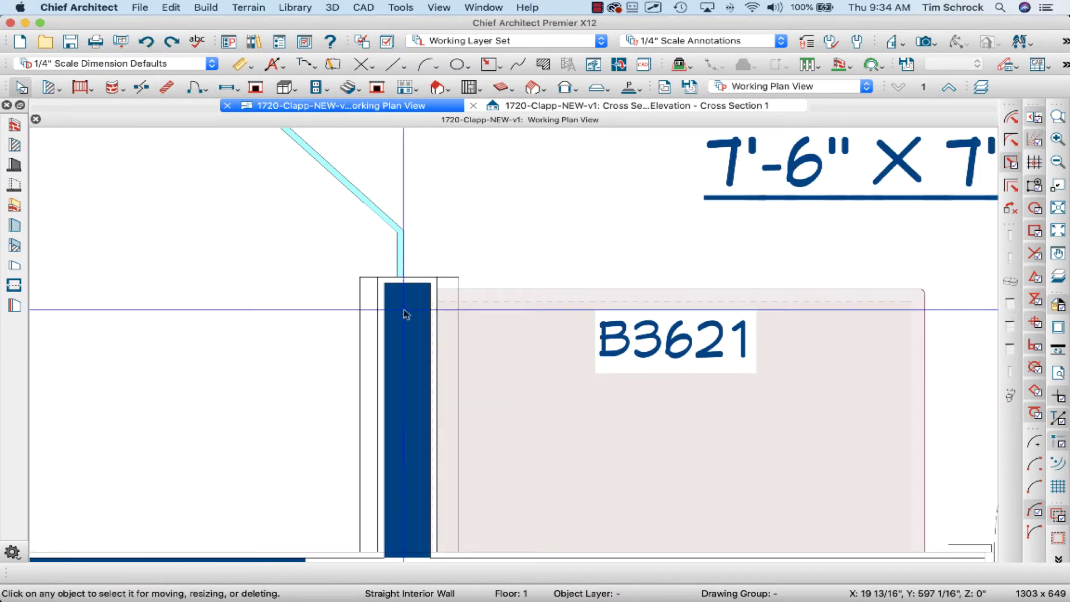
click(405, 311)
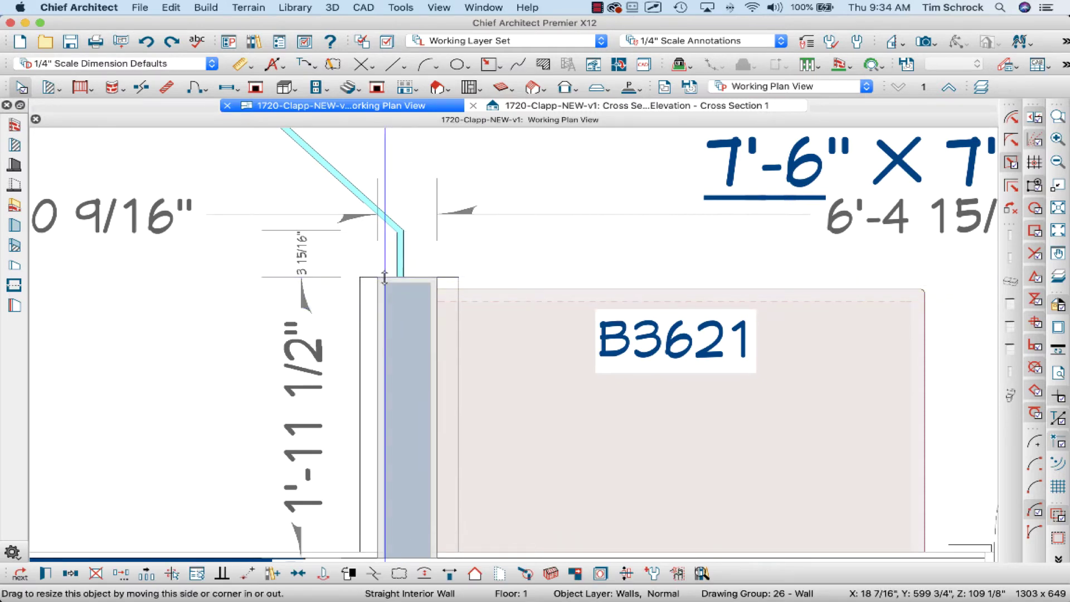
drag(384, 278, 383, 411)
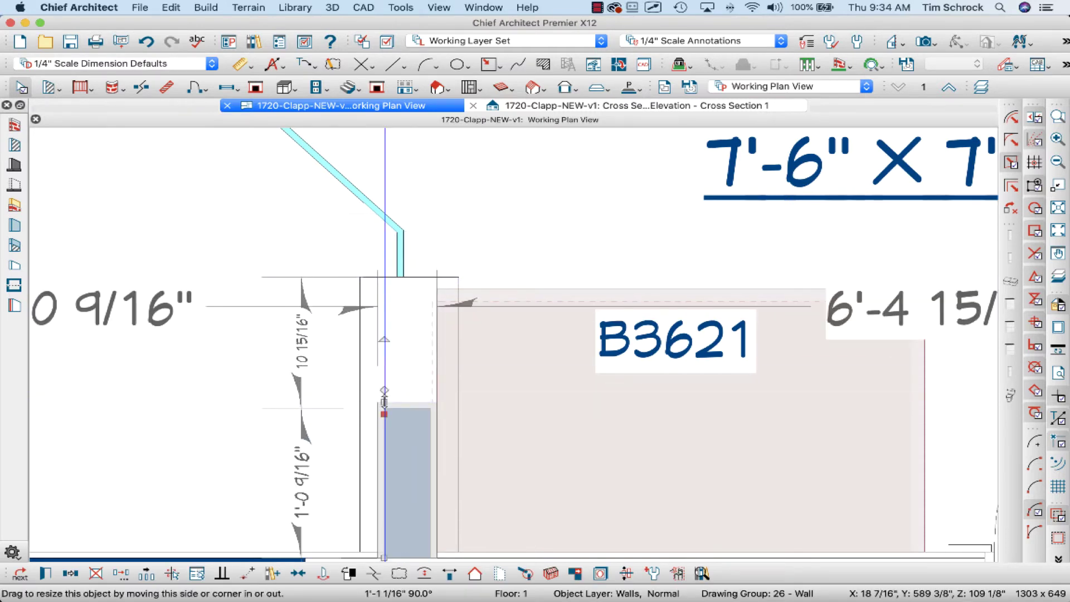
click(400, 264)
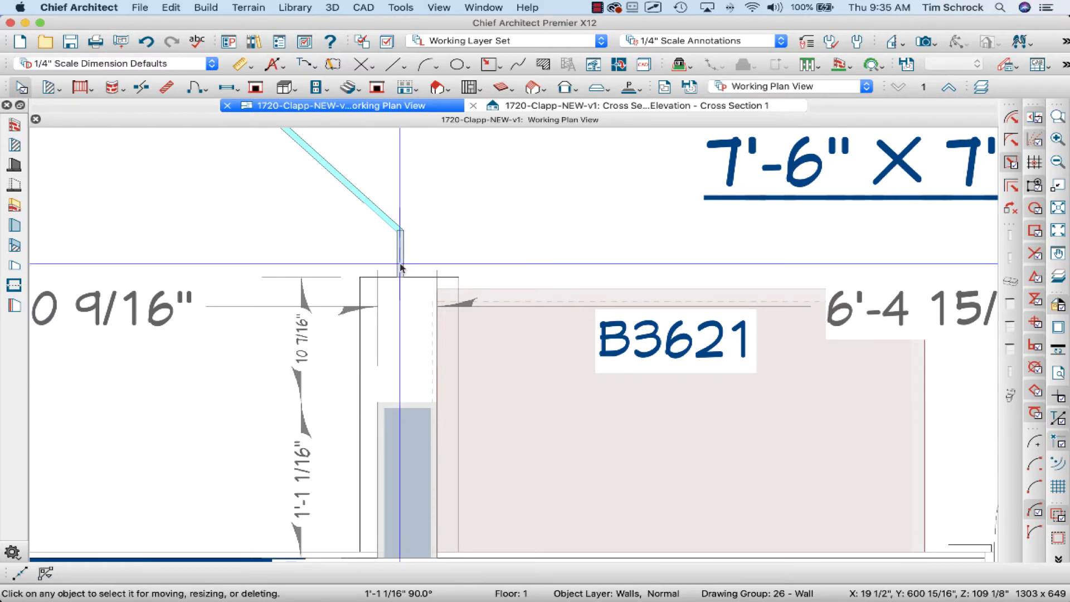
click(400, 268)
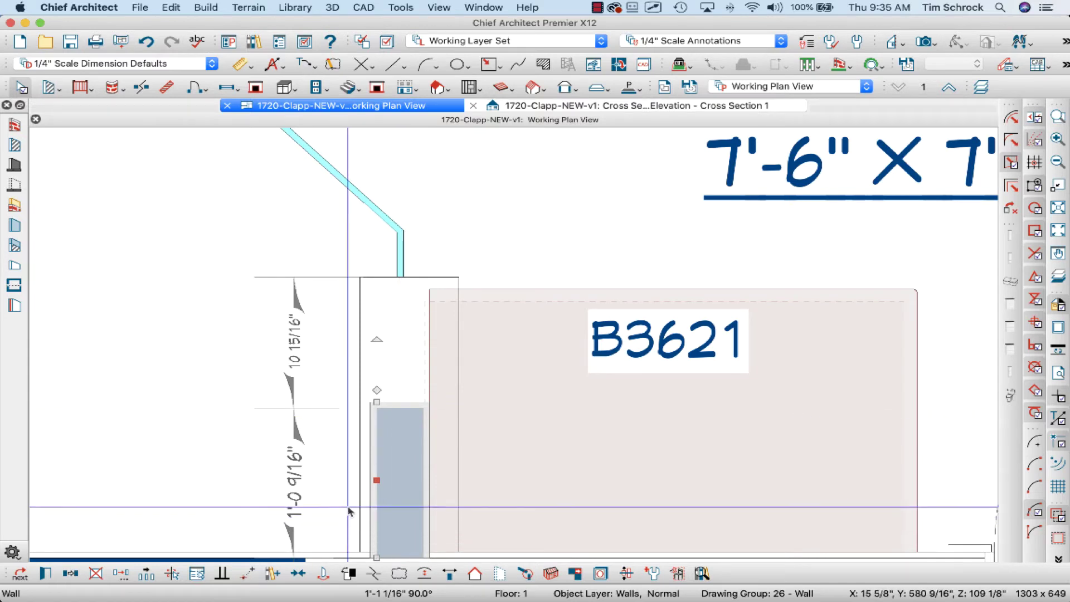
Extend the centered interior wall to the rectangle's front edge, up to the end of the glass wall
click(389, 424)
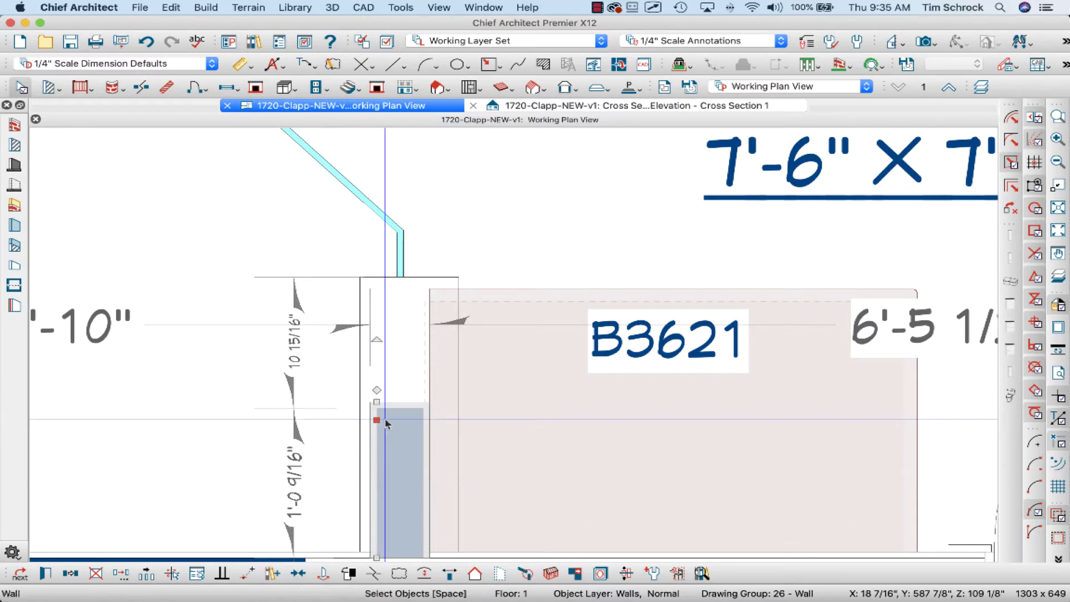
drag(377, 402, 380, 313)
drag(380, 315, 379, 316)
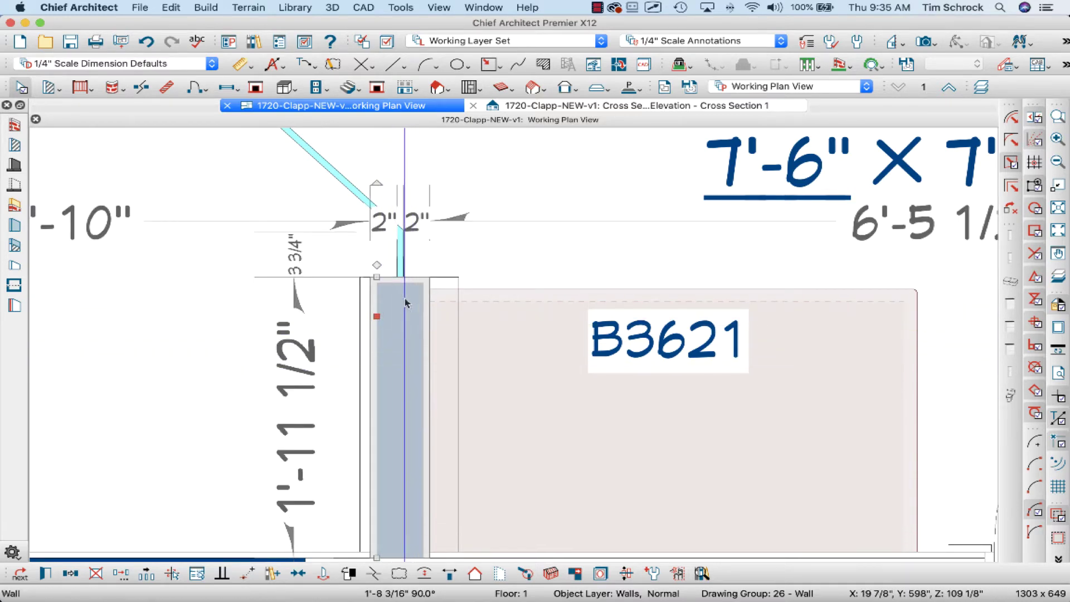
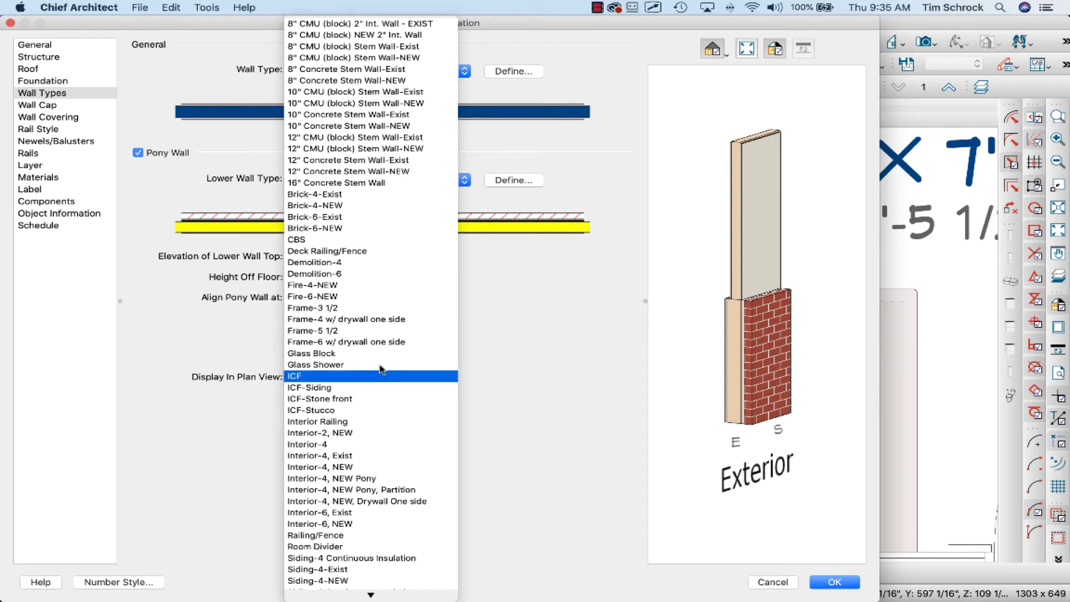
Set the pony wall to Glass Shower above Interior-4, NEW Pony, align it at Wall Center, and display both walls in plan
click(390, 479)
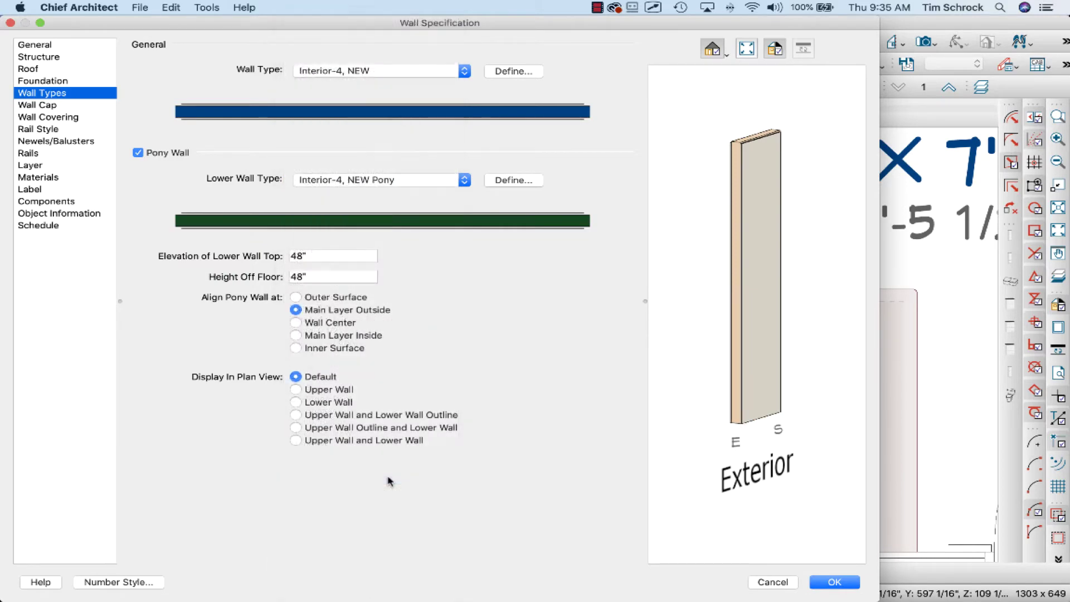
click(377, 72)
click(352, 216)
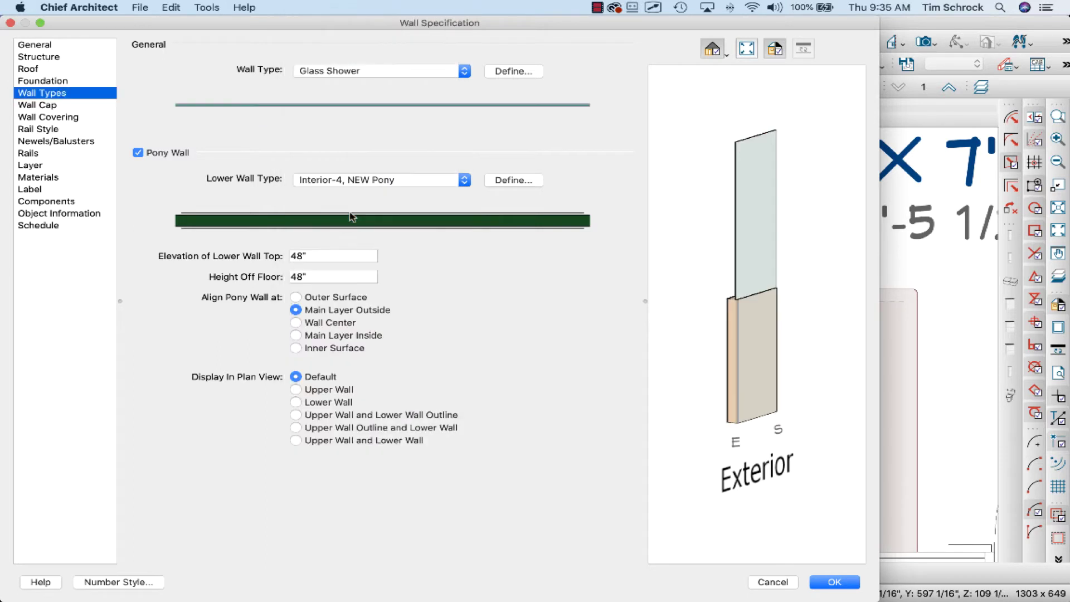
click(330, 324)
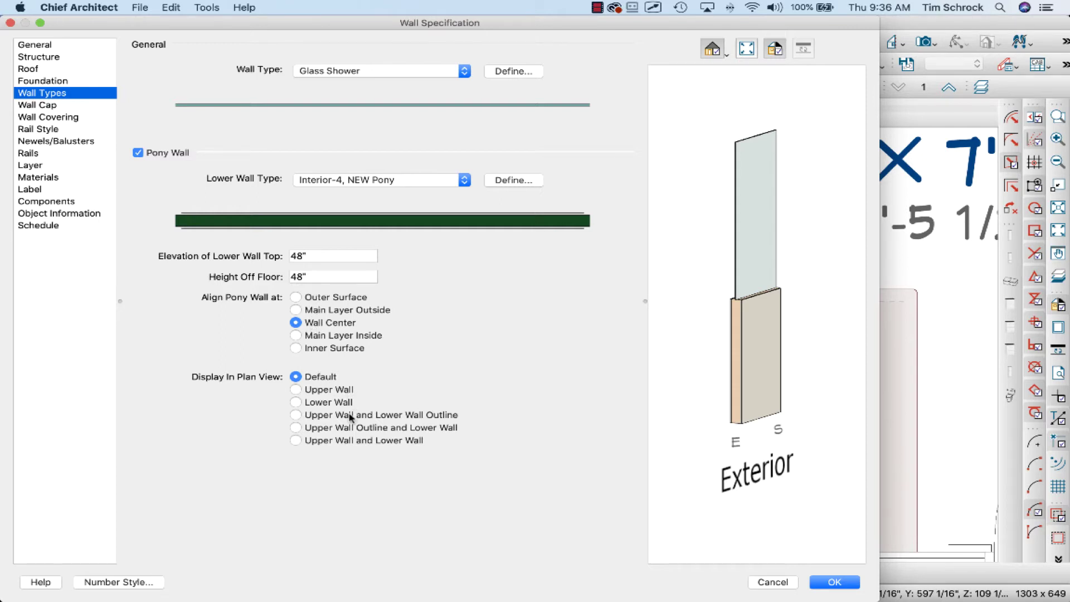
click(823, 582)
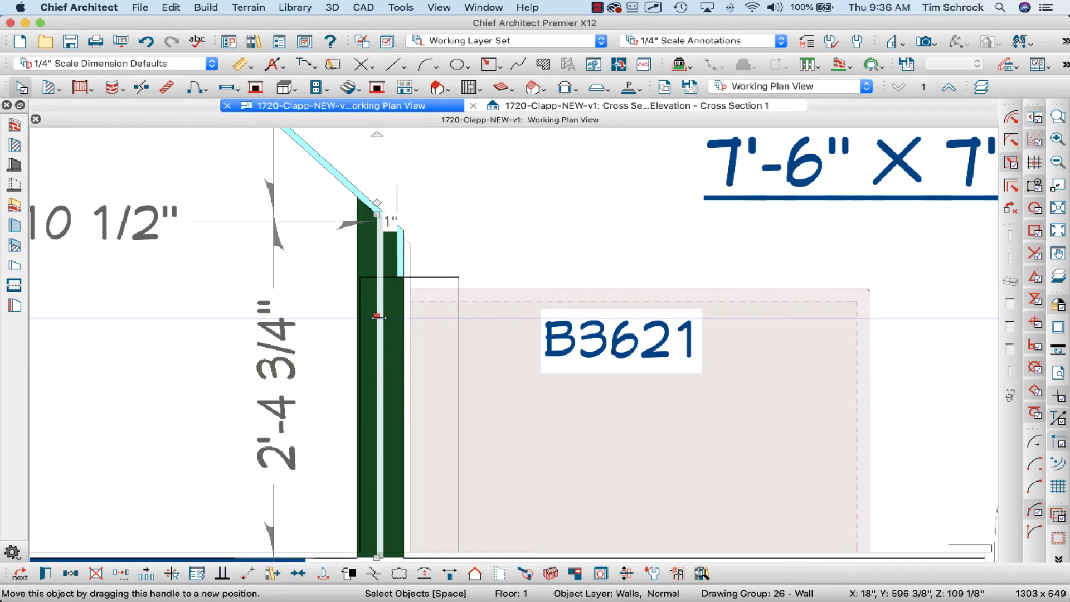
key(Escape)
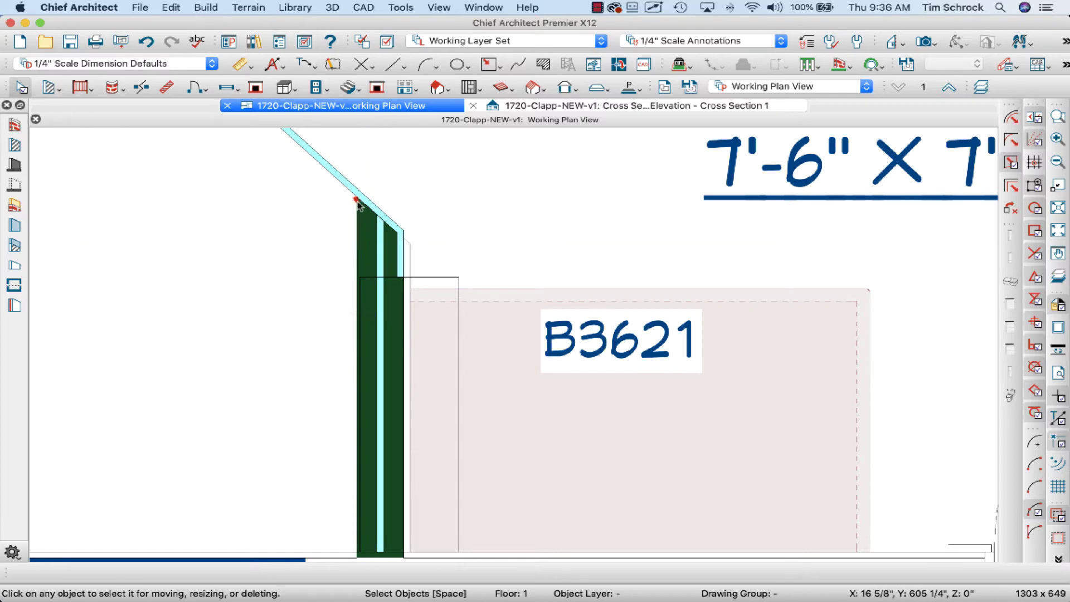
Shorten the pony wall to about 1'-2 9/16" and center it on the short glass wall
click(379, 303)
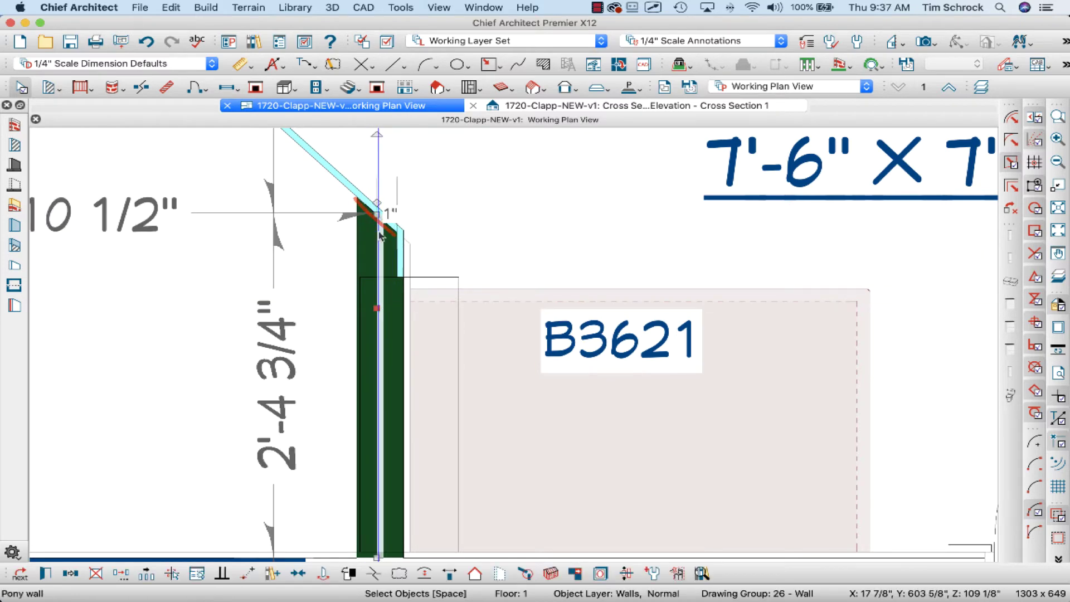
drag(377, 214, 373, 390)
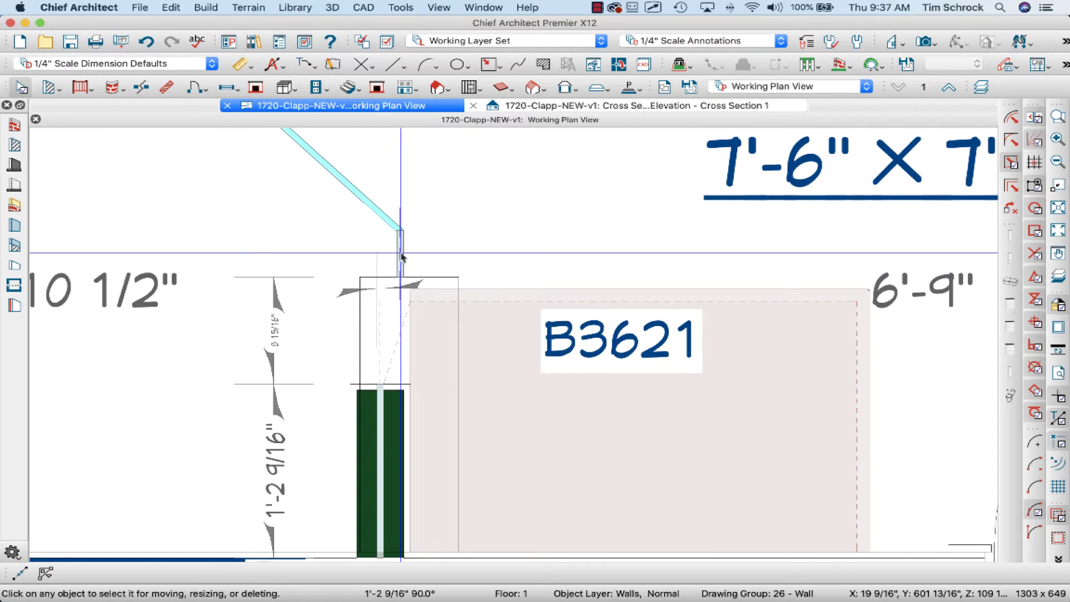
click(401, 257)
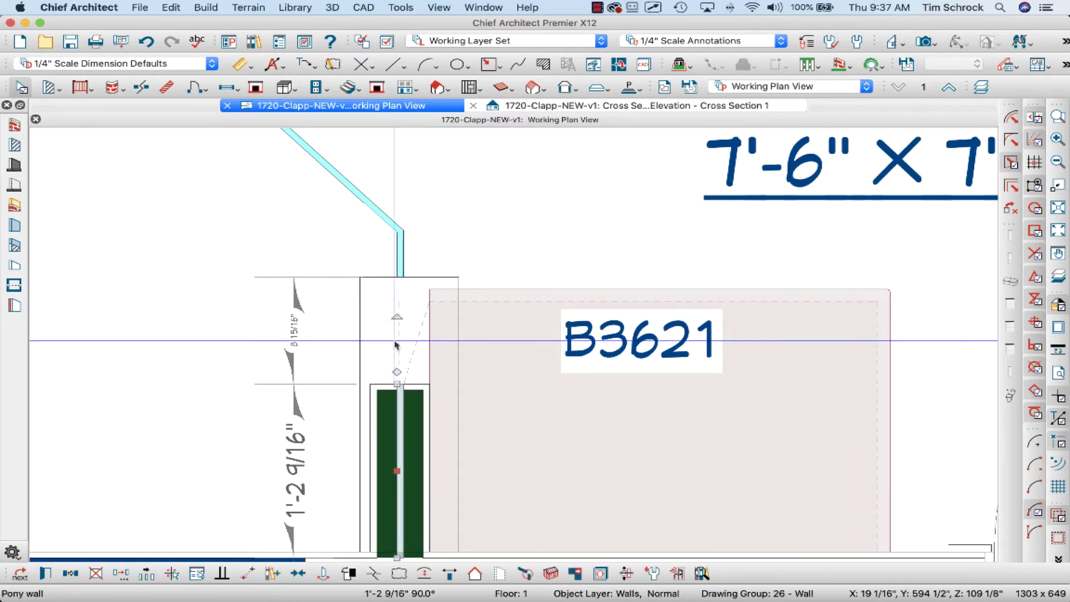
Extend the centered pony wall toward the short glass wall, undoing the extension that snaps onto the glass
drag(397, 384, 395, 295)
scroll(402, 301, up, 2)
key(super+z)
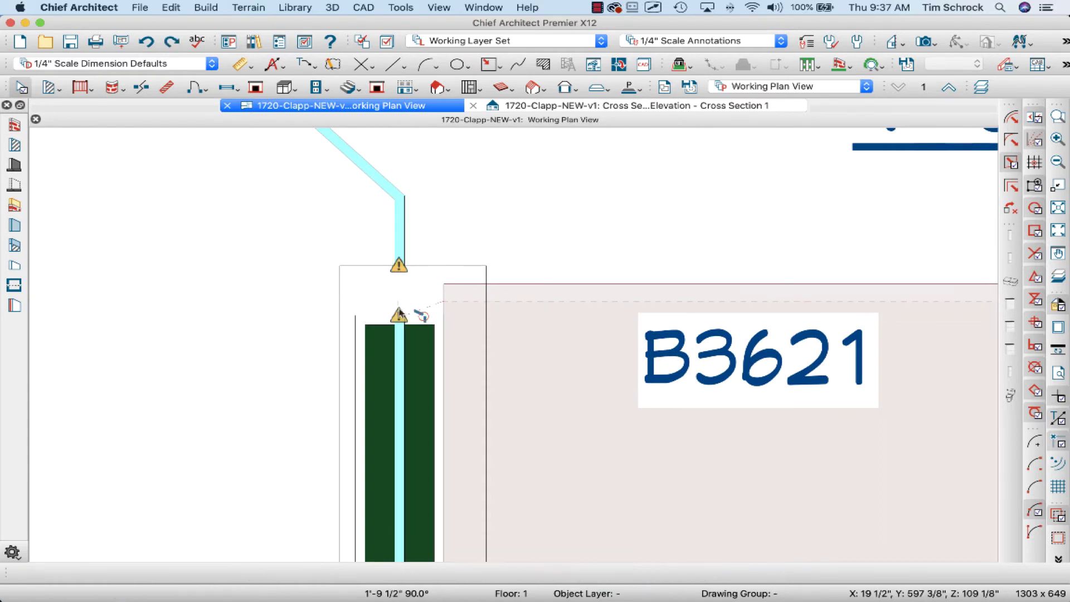
Ignore the unconnected wall warnings at the facing ends of the short glass wall and the pony wall
click(398, 266)
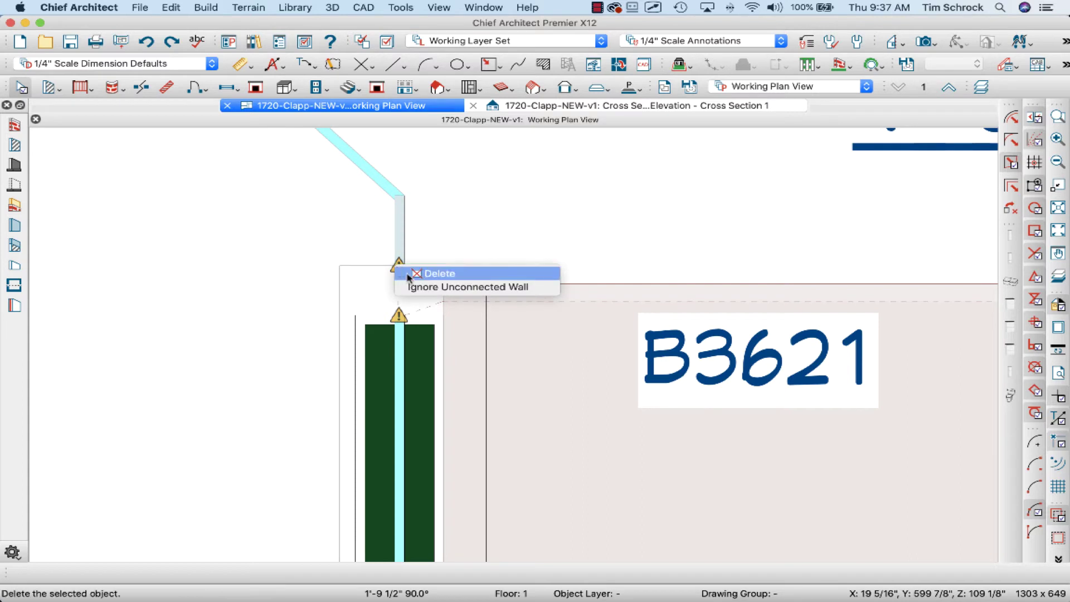
click(420, 286)
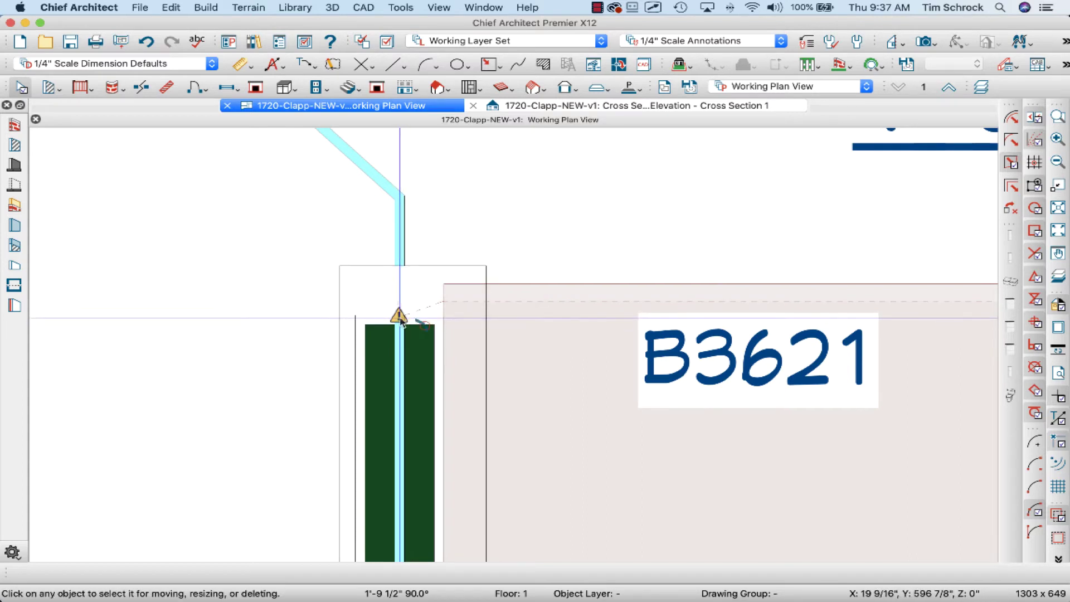
click(398, 316)
click(436, 347)
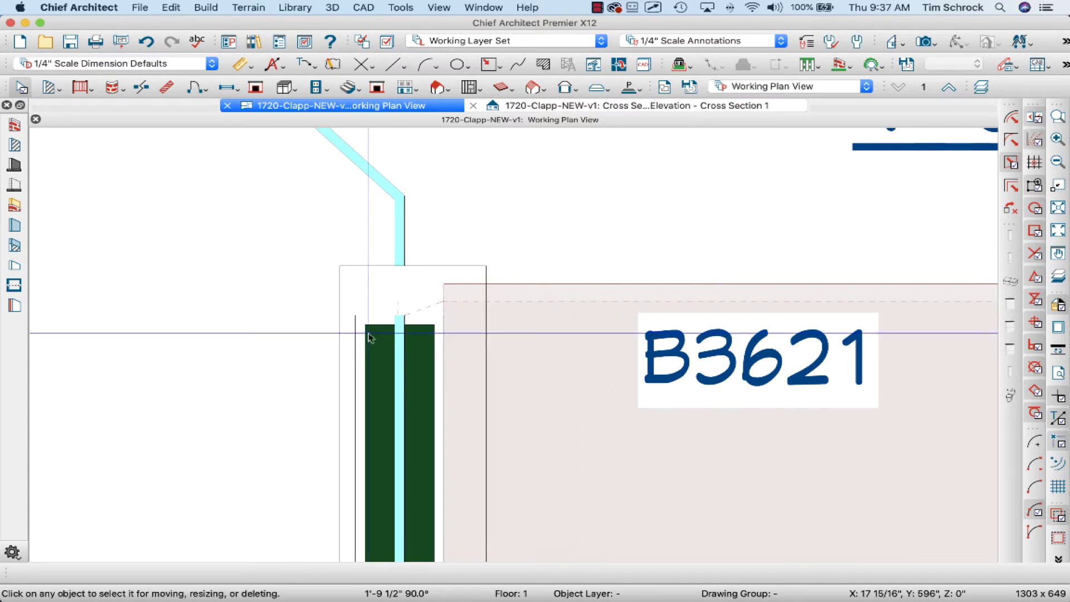
Move base cabinet B3621 about 4 5/16" along the back wall, away from the pony wall
scroll(423, 340, down, 3)
scroll(500, 385, down, 3)
click(501, 384)
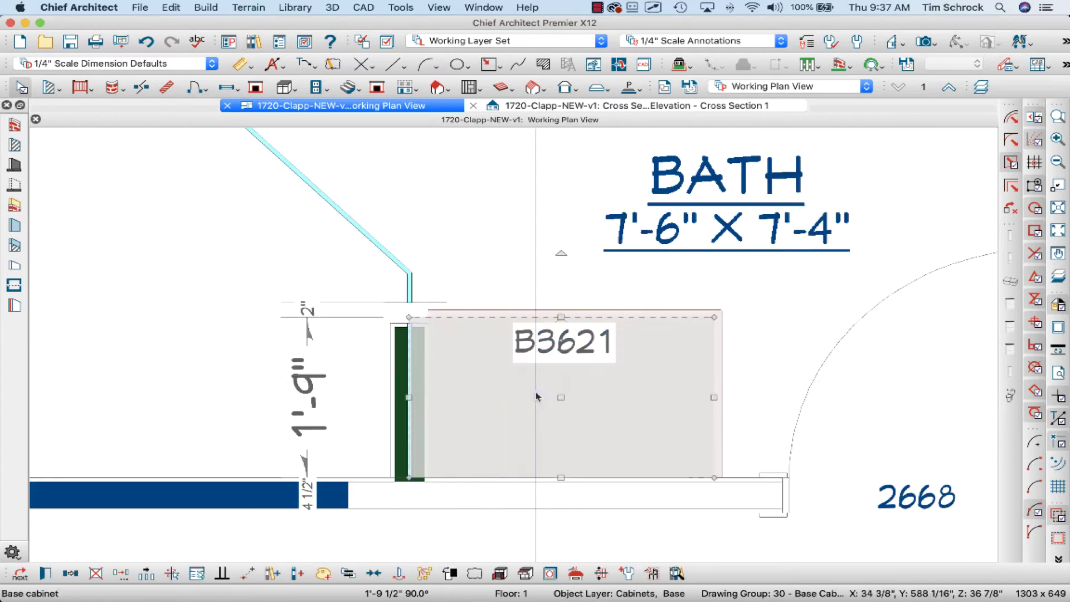
drag(562, 398, 645, 395)
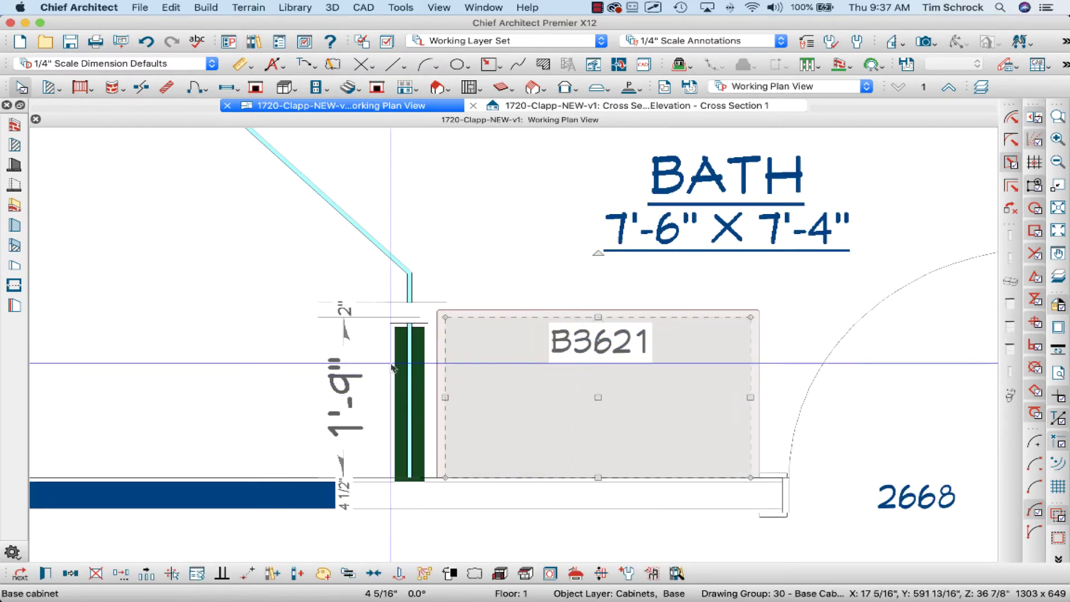
Try twice to extend the pony wall up to the end of the short glass wall, undoing each attempt
click(406, 339)
scroll(407, 337, up, 3)
drag(408, 313, 407, 304)
key(super+z)
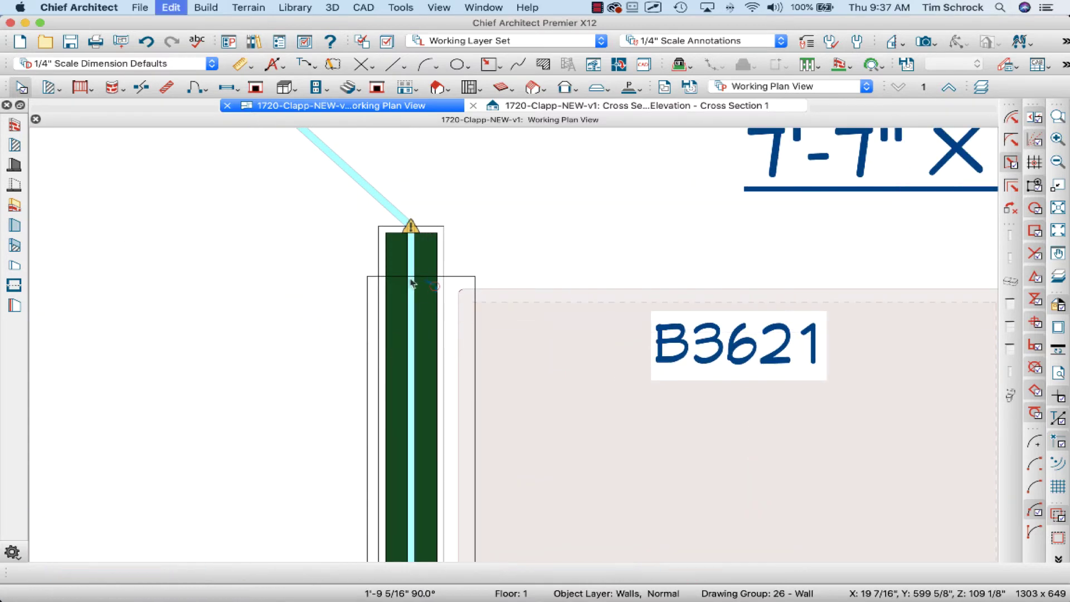
scroll(394, 302, down, 3)
click(394, 301)
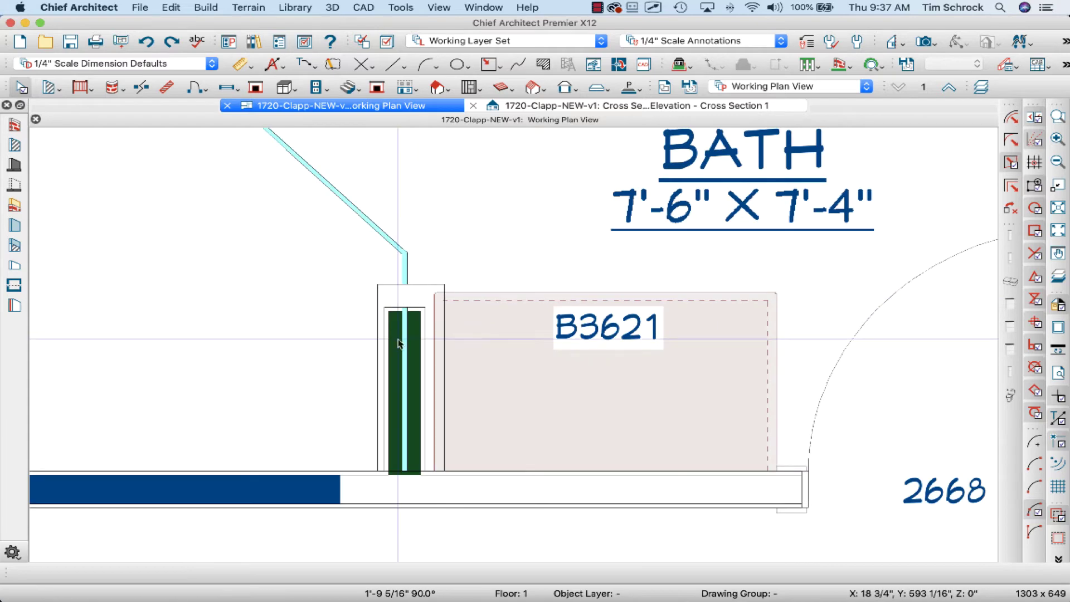
scroll(396, 298, up, 4)
mouse_move(404, 294)
mouse_down()
mouse_move(405, 348)
mouse_move(406, 284)
mouse_up()
key(super+z)
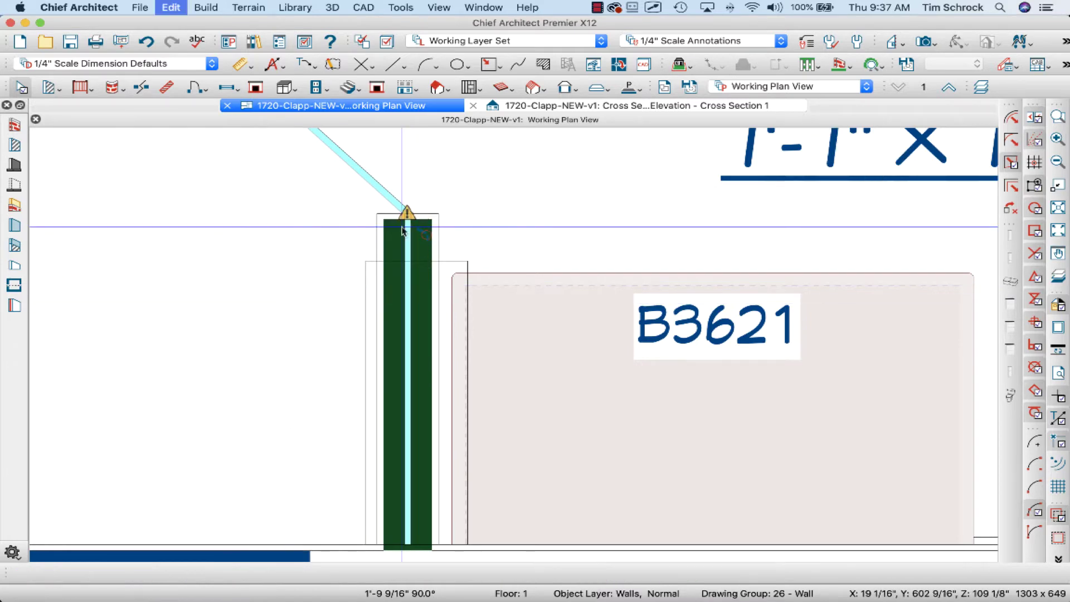
Remove the pony wall that stops short of the glass wall from inside the rectangle
scroll(375, 264, down, 5)
click(387, 314)
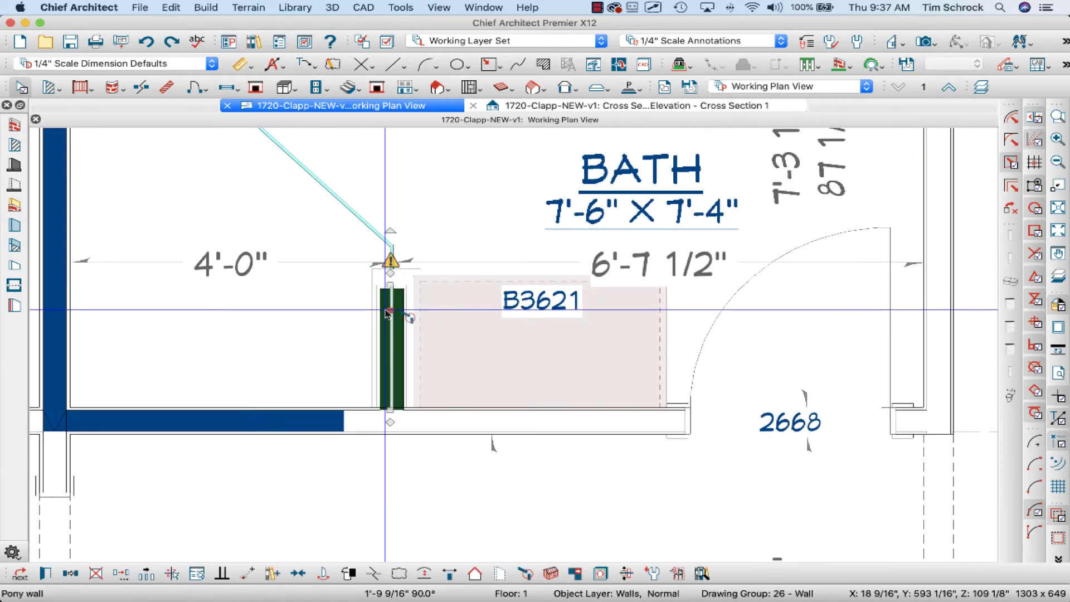
key(Escape)
Move the spare pony wall from outside the bathroom into the rectangle, with its rear end on the back wall
scroll(334, 281, down, 5)
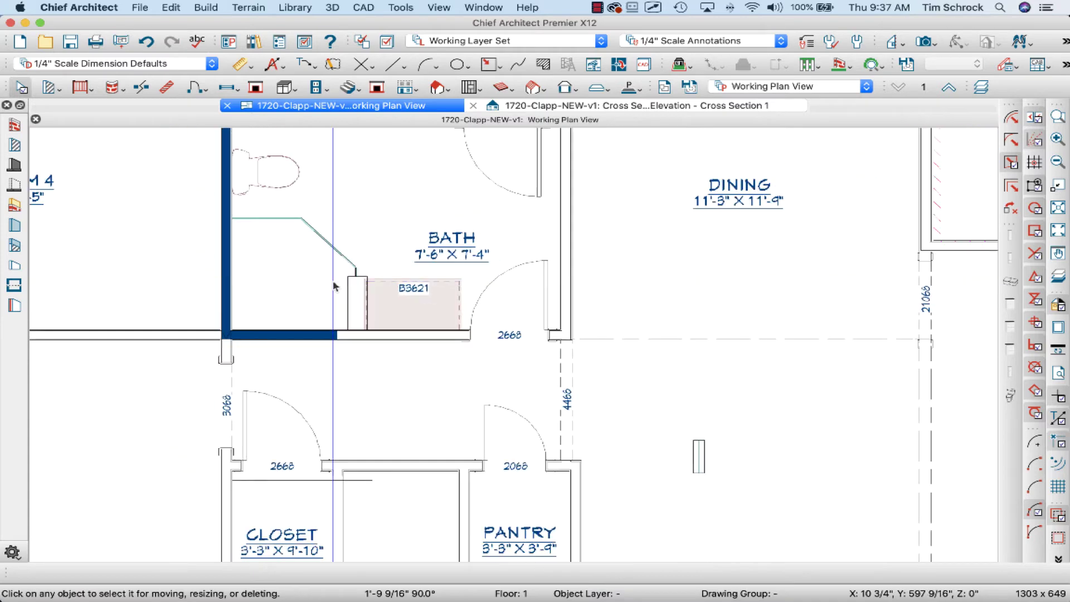
click(699, 458)
drag(698, 457, 373, 373)
scroll(373, 372, up, 5)
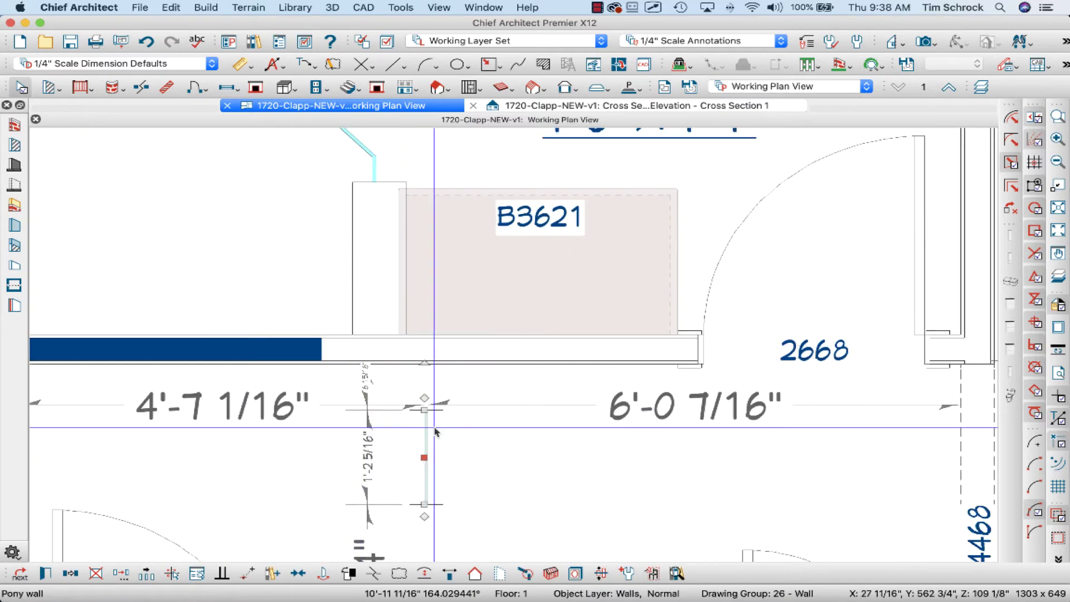
drag(427, 458, 372, 285)
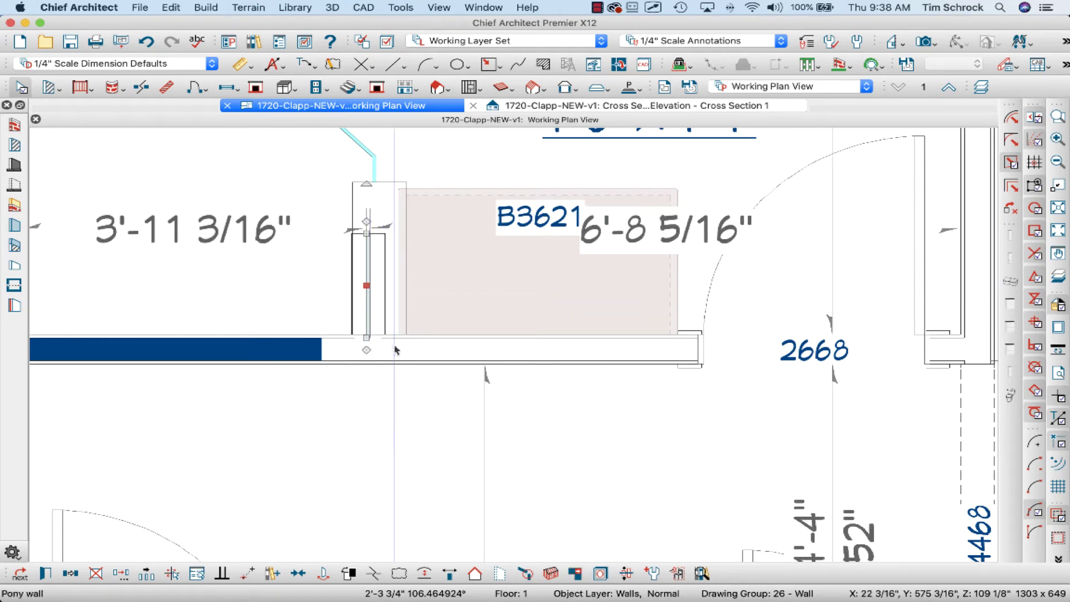
Center the relocated pony wall on the short glass wall
scroll(374, 177, up, 2)
click(373, 176)
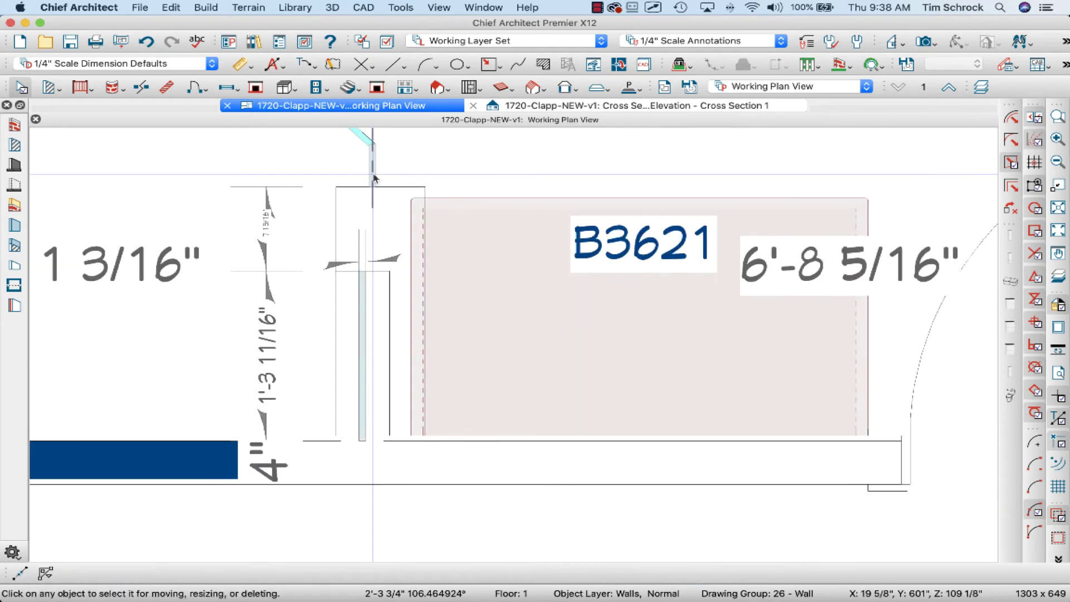
click(371, 196)
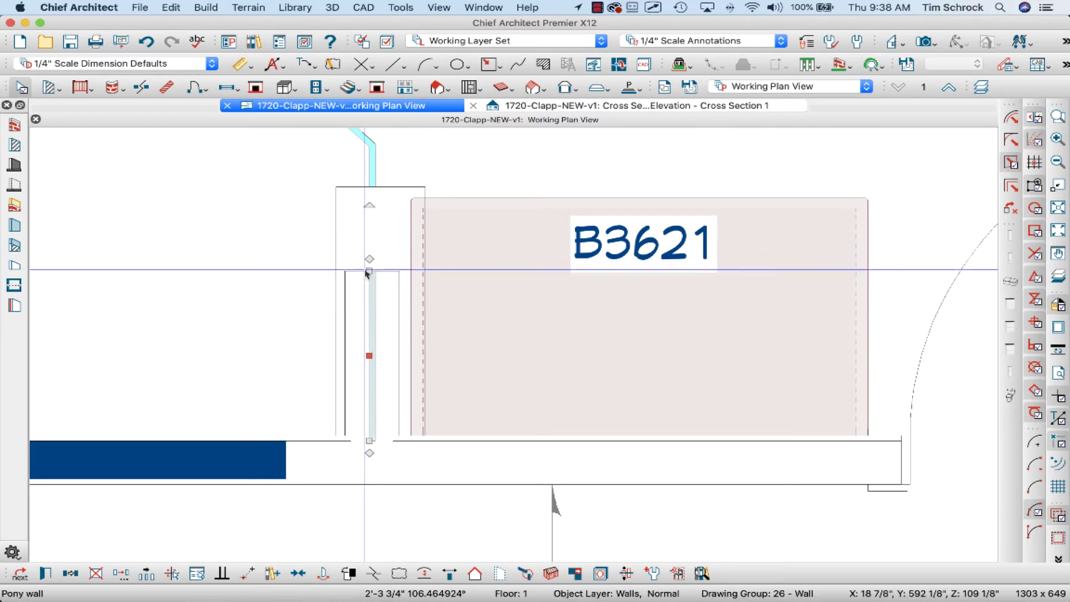
Lengthen the relocated pony wall toward the glass, keeping it short of the glass end and undoing any extension that snaps to it
drag(367, 271, 369, 210)
key(super+z)
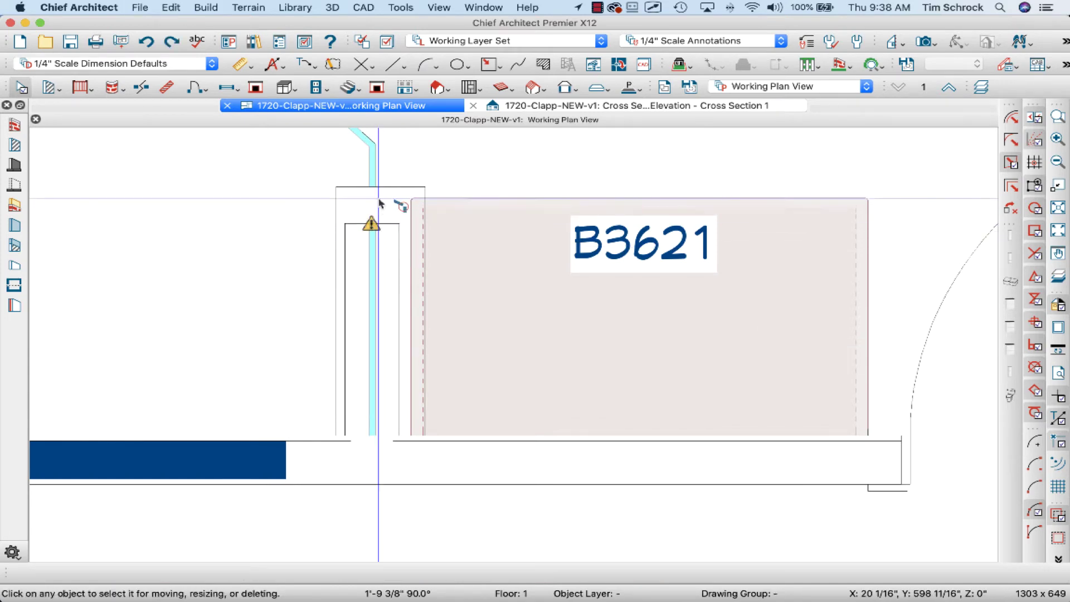
scroll(383, 251, up, 2)
click(405, 217)
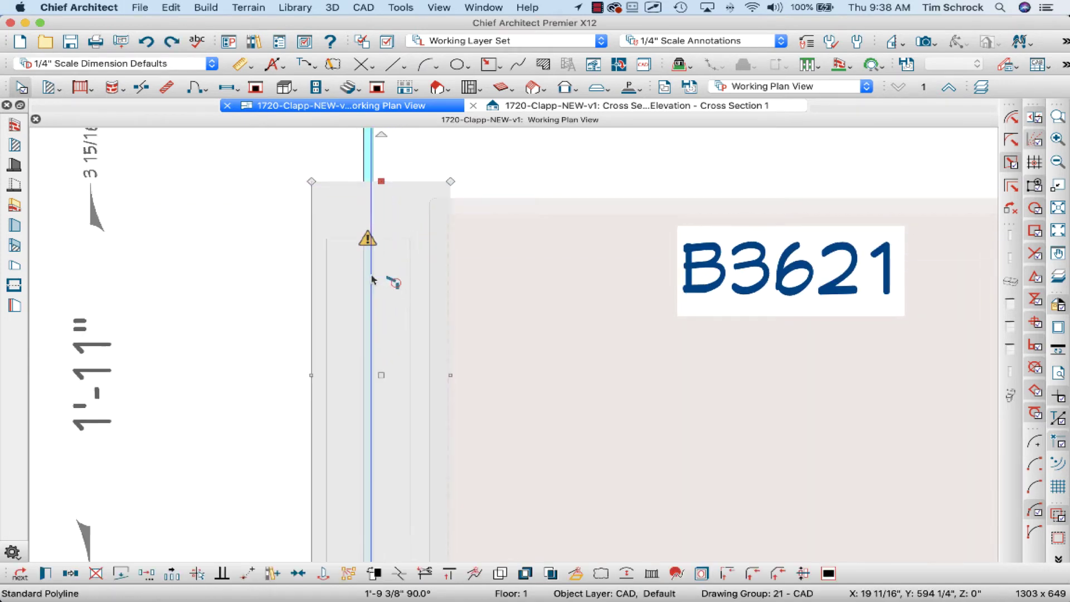
Move base cabinet B3621 about 1'-7 7/8" diagonally into the room, clear of the pony wall and back wall
scroll(393, 276, down, 2)
click(435, 344)
scroll(435, 344, down, 1)
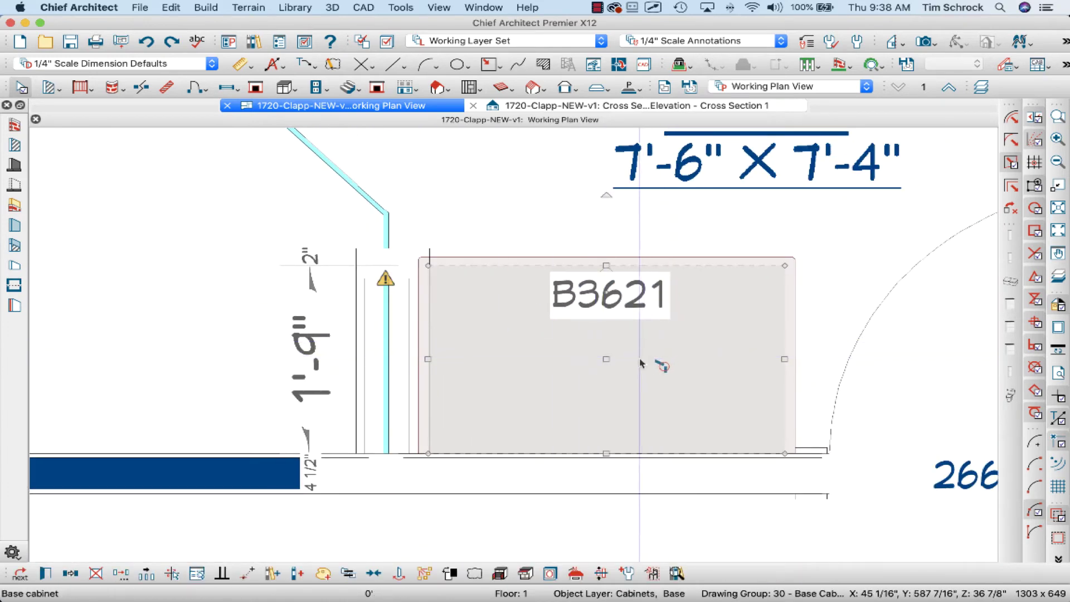
drag(612, 362, 781, 279)
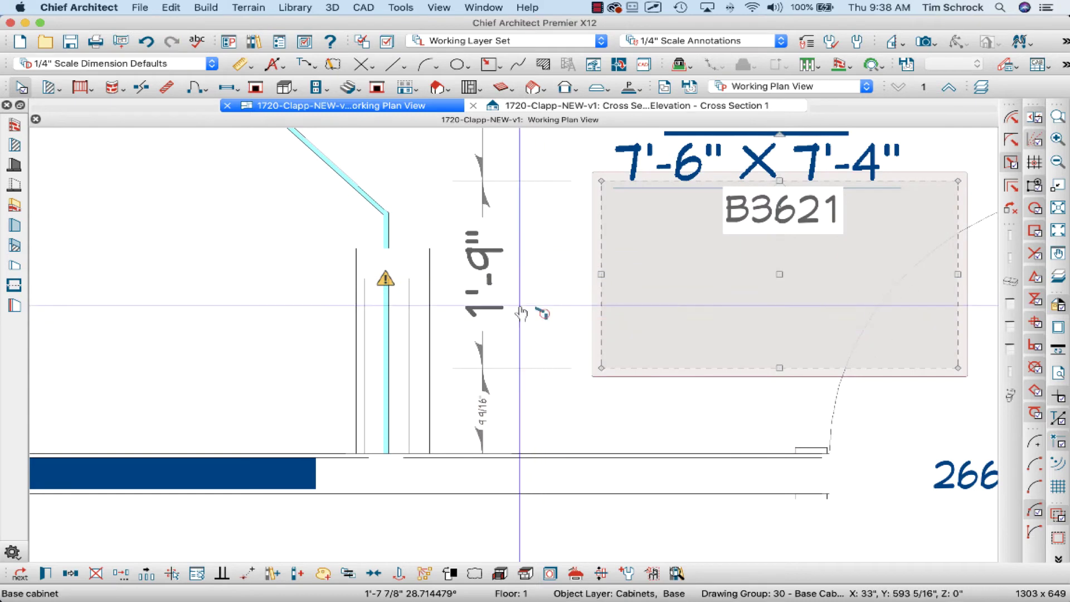
key(space)
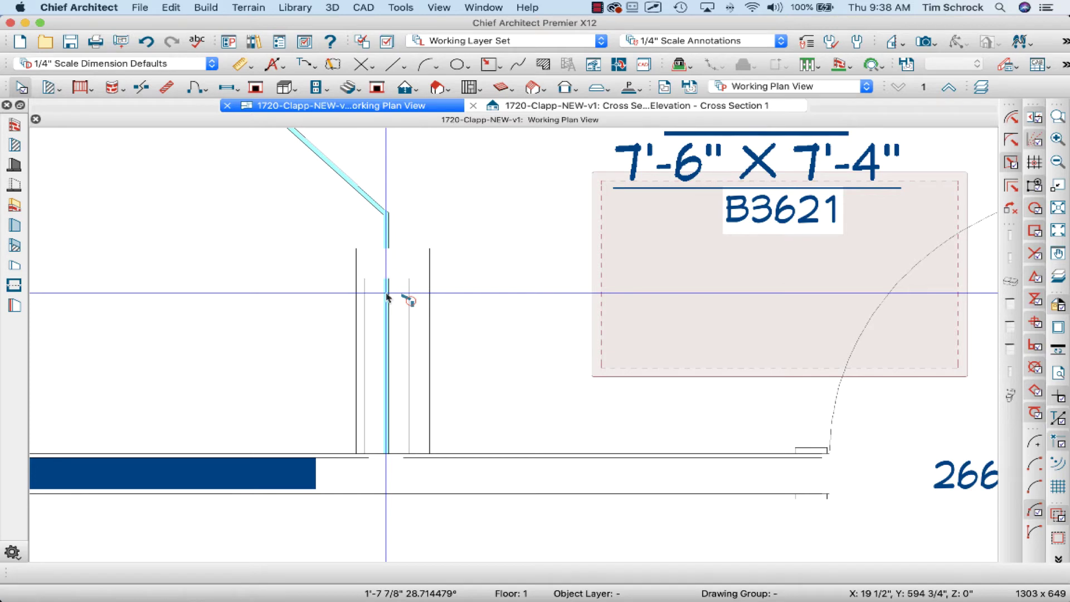
Try to extend the relocated pony wall across the remaining gap to the short glass wall, and undo the extension
click(387, 298)
scroll(386, 295, up, 2)
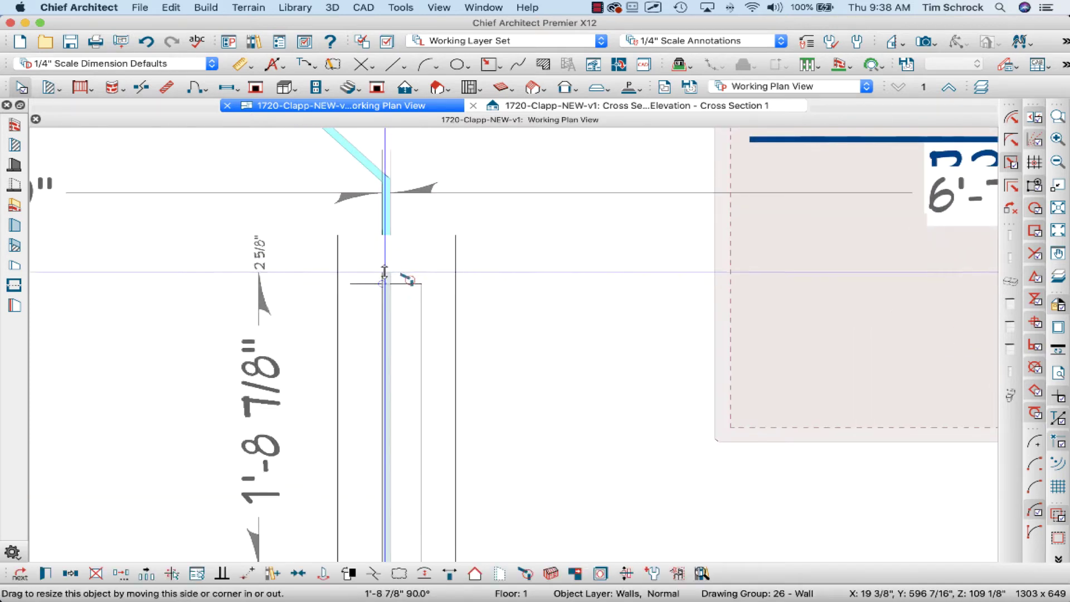
drag(385, 273, 382, 262)
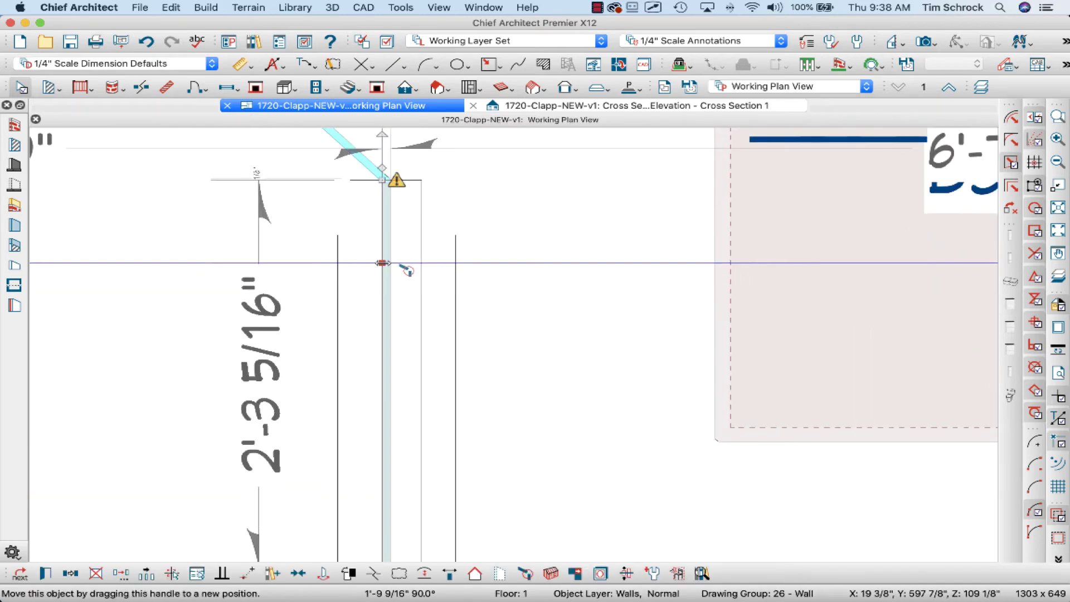
key(super+z)
scroll(441, 279, down, 2)
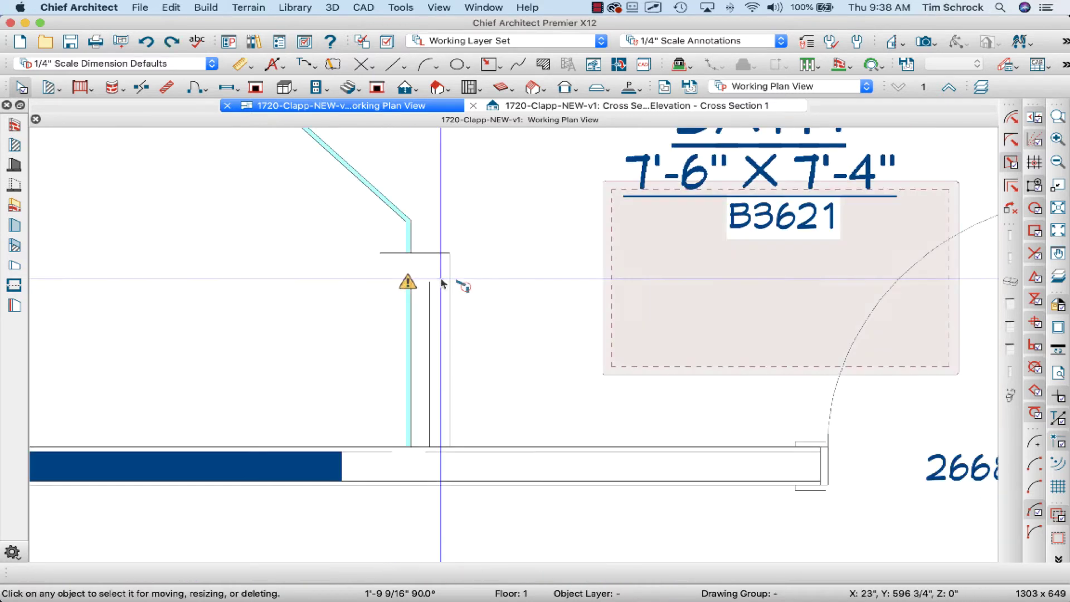
Shorten the relocated pony wall to about 1'-2 15/16"
click(409, 288)
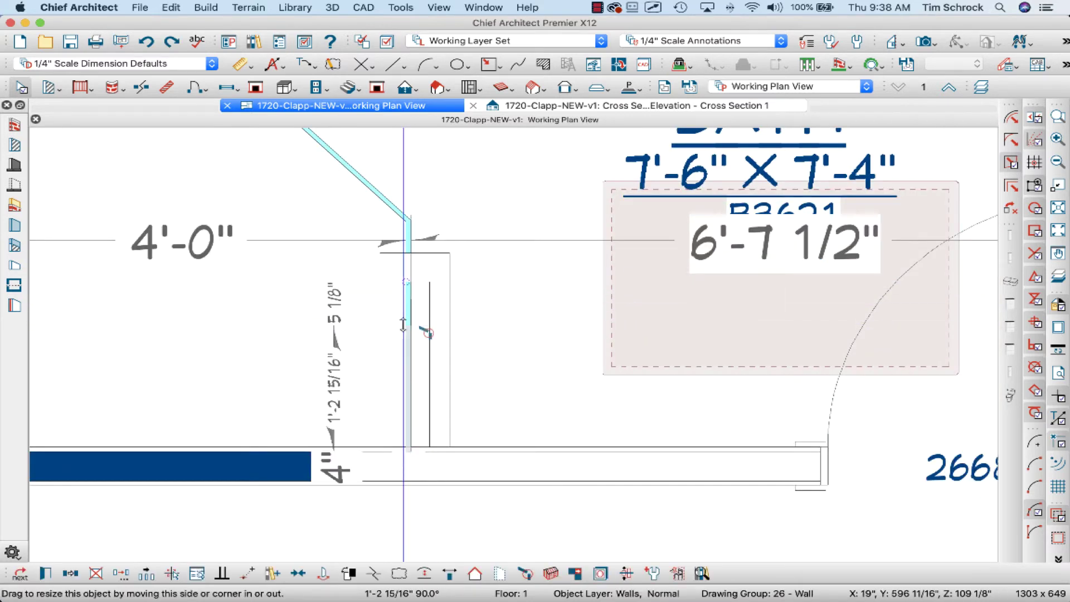
drag(403, 324, 402, 326)
key(Escape)
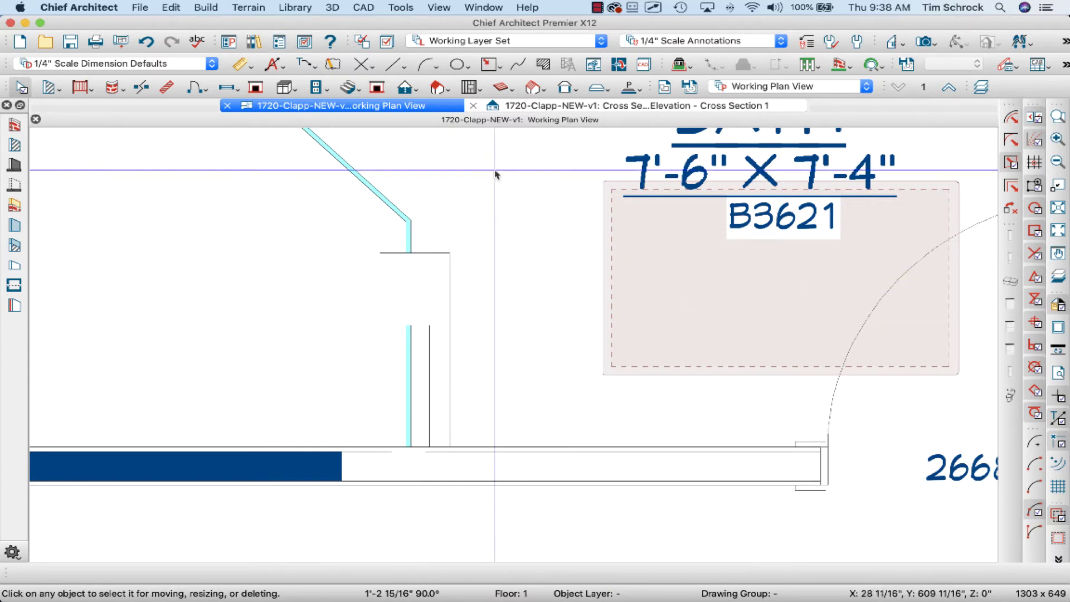
Close the cross section view and try again to extend the shortened pony wall to the end of the glass wall
click(473, 106)
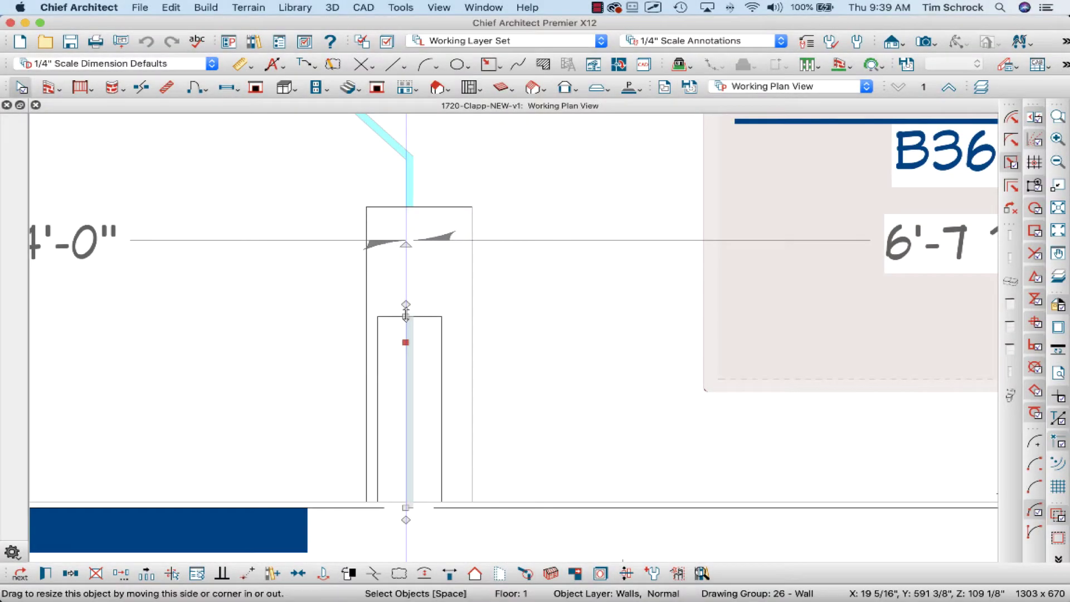
drag(405, 316, 406, 234)
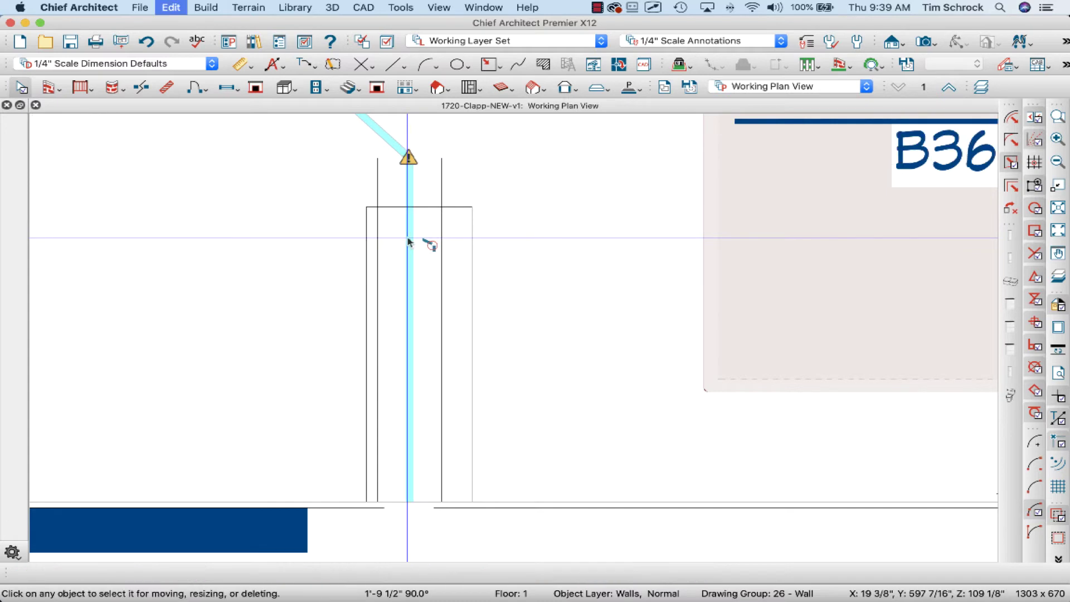
Undo the last extension, ignore the unconnected pony wall warning, and extend the pony wall to the angled glass wall's end, about 1'-11 1/2"
key(super+z)
click(407, 253)
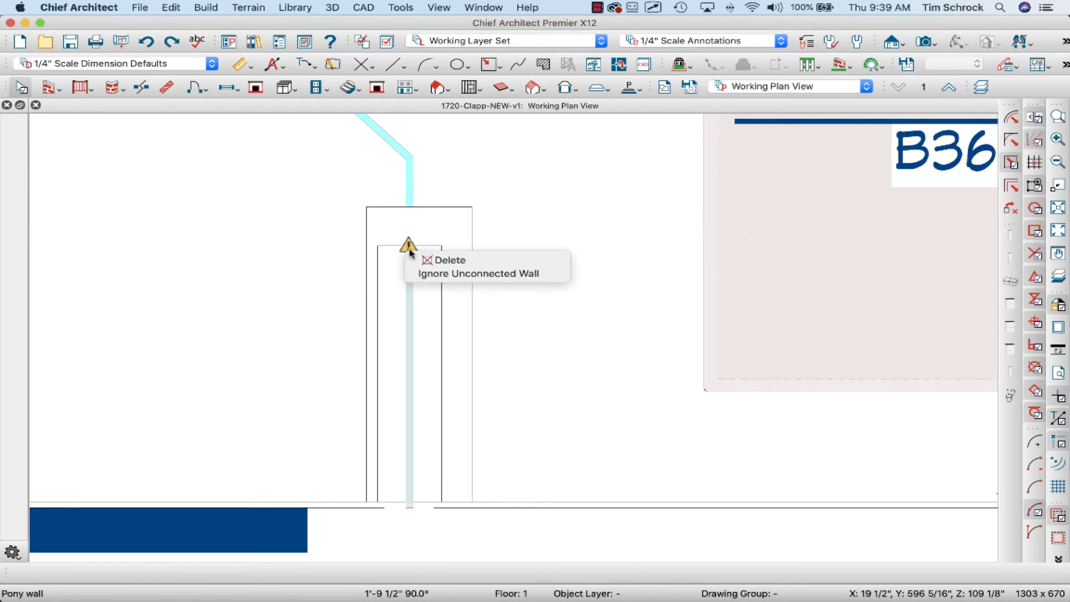
click(422, 273)
click(410, 255)
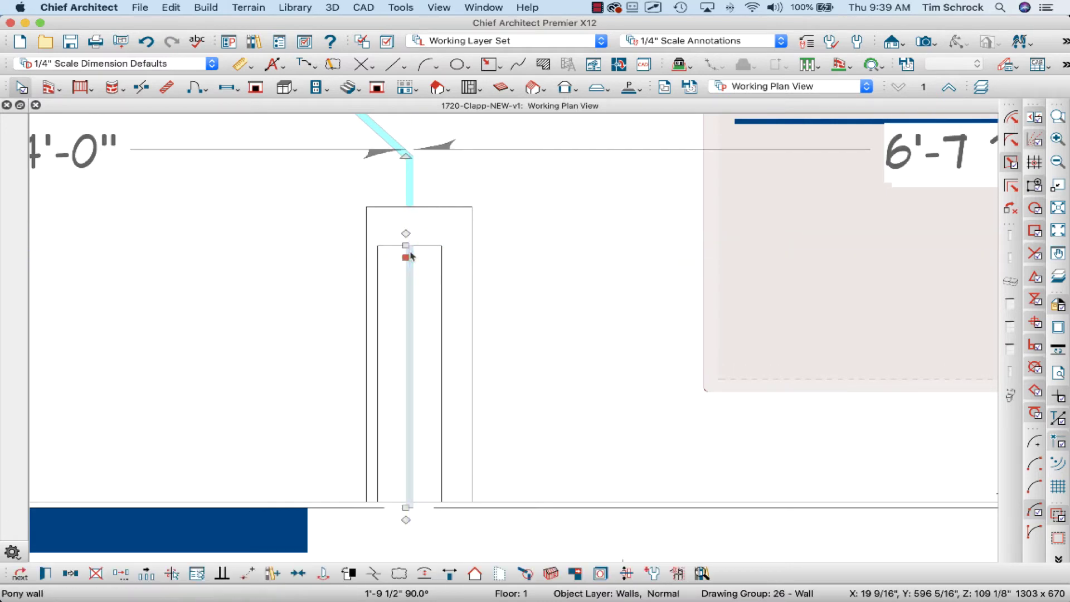
drag(407, 243, 407, 208)
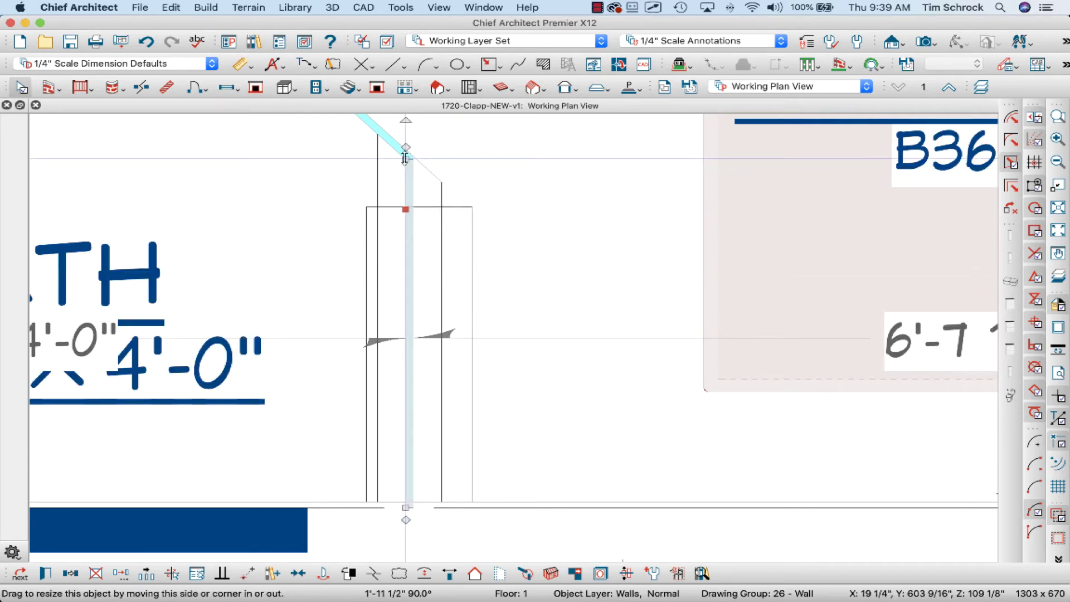
scroll(524, 278, down, 2)
scroll(520, 262, up, 3)
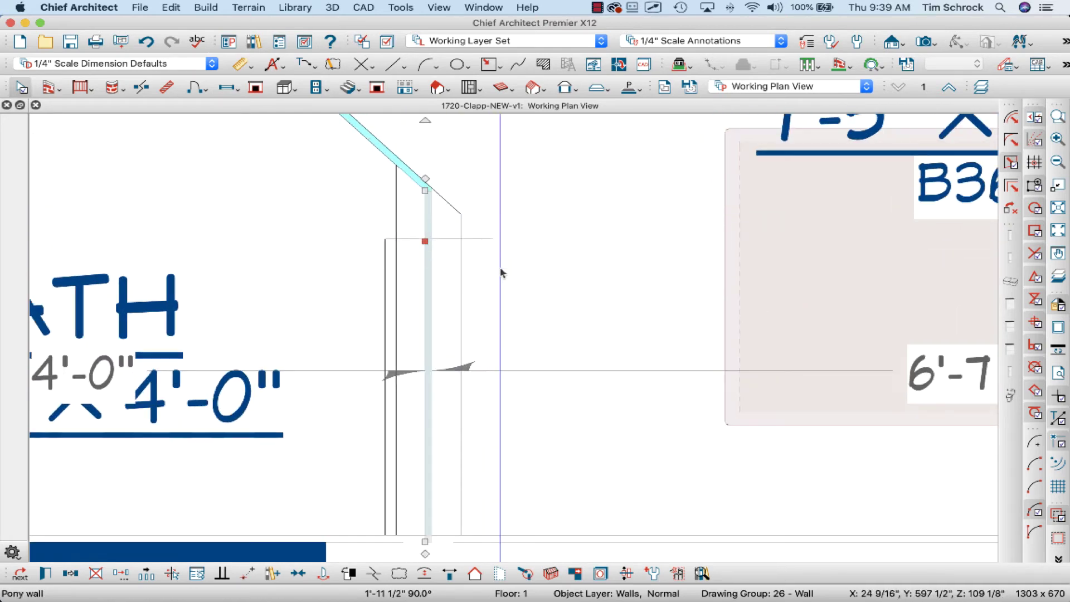
key(Escape)
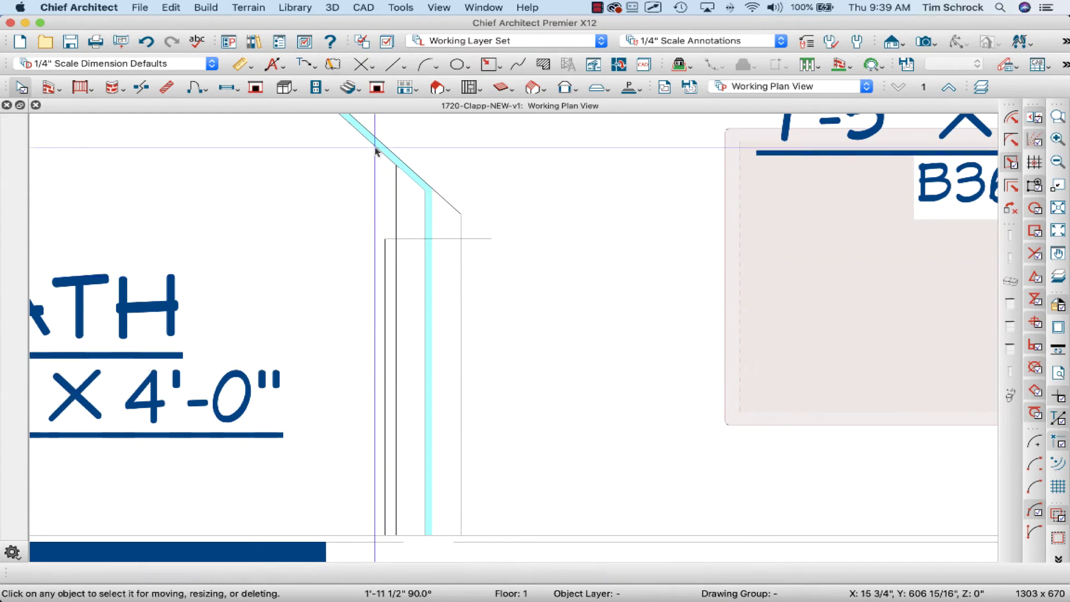
Draw a glass wall about 3 3/4" long from the angled glass wall's end down over the end of the pony wall
click(376, 151)
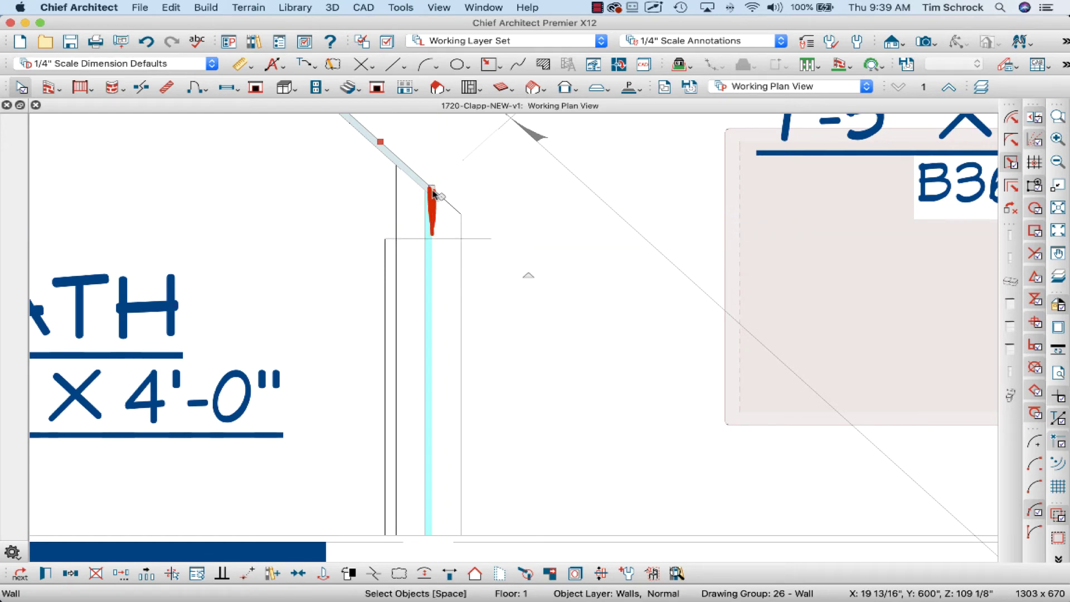
click(365, 129)
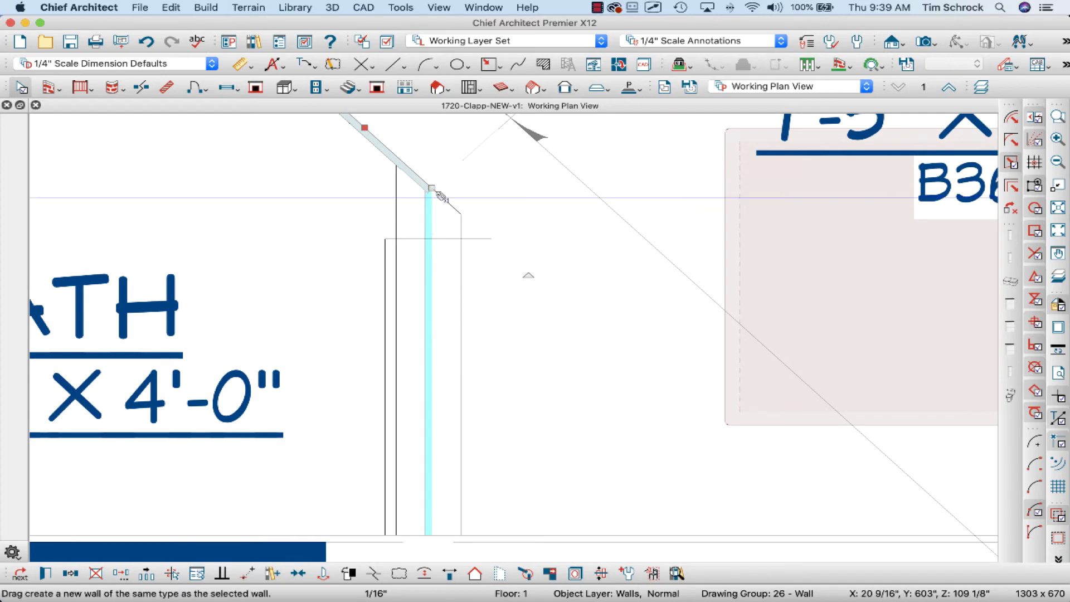
drag(441, 197, 427, 218)
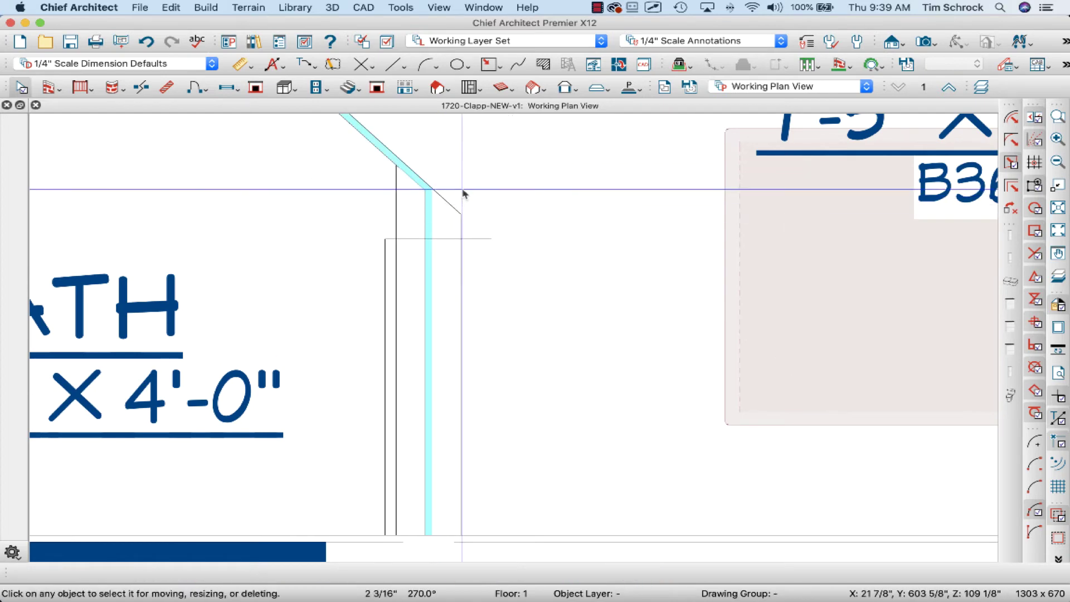
click(360, 144)
drag(361, 146, 448, 189)
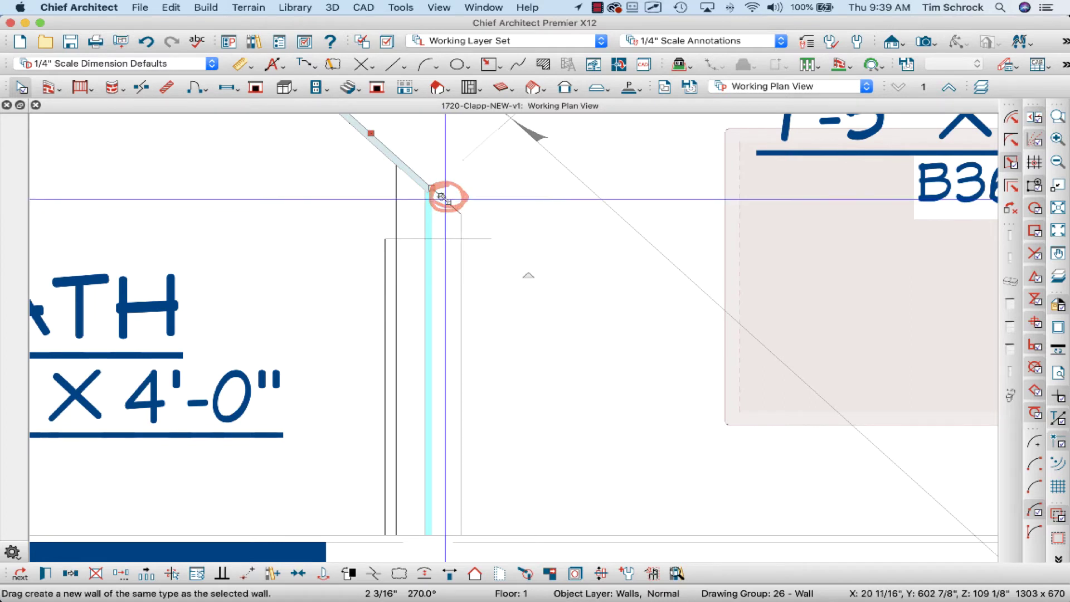
drag(442, 196, 434, 236)
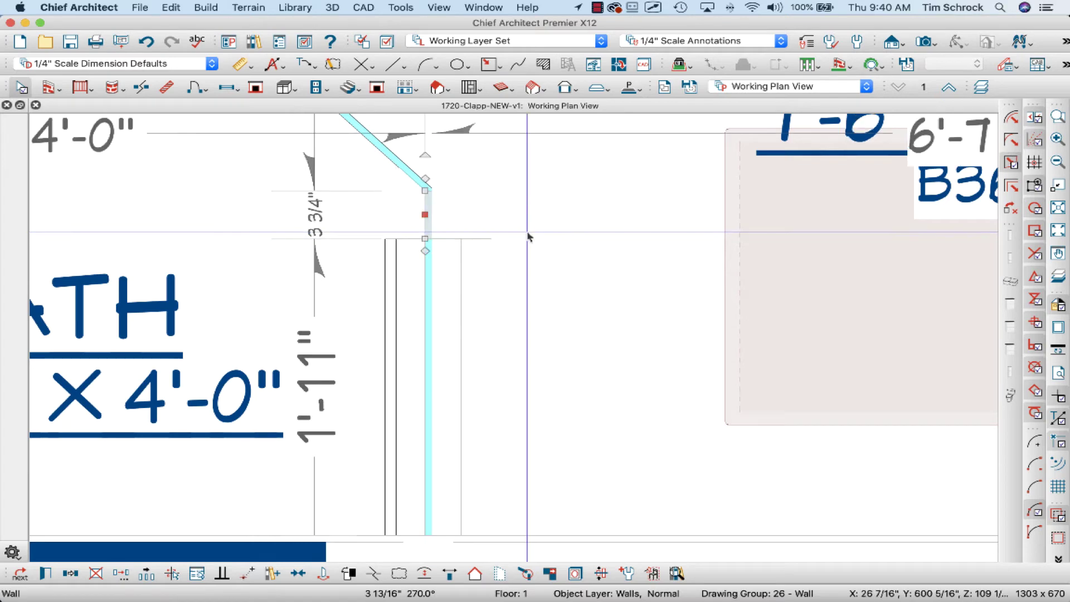
key(Escape)
Move base cabinet B3621 point to point so its rear corner meets the pony wall and back wall
scroll(527, 239, down, 5)
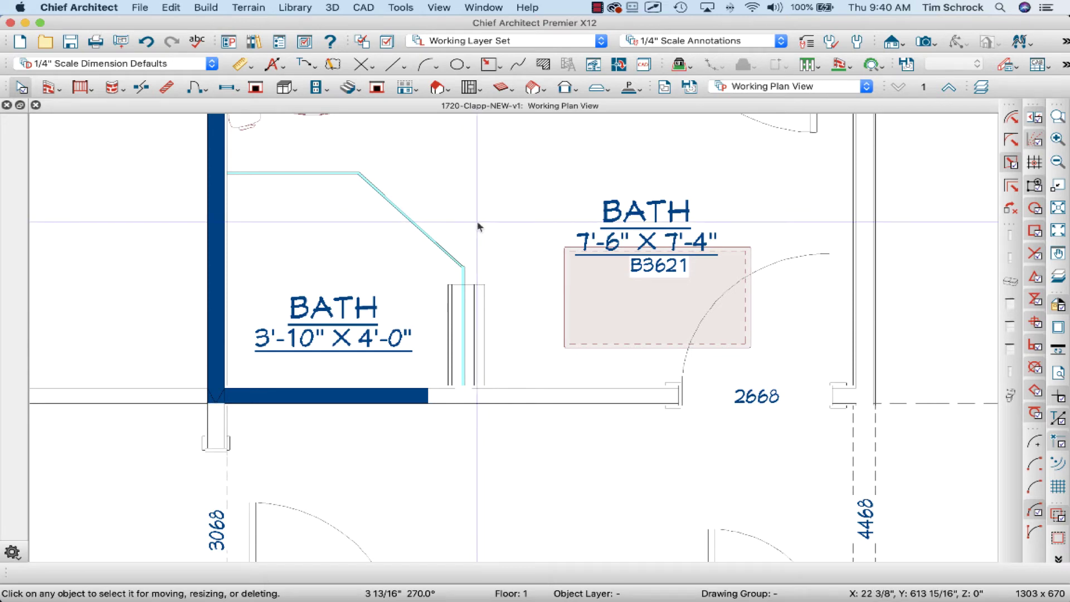
click(928, 43)
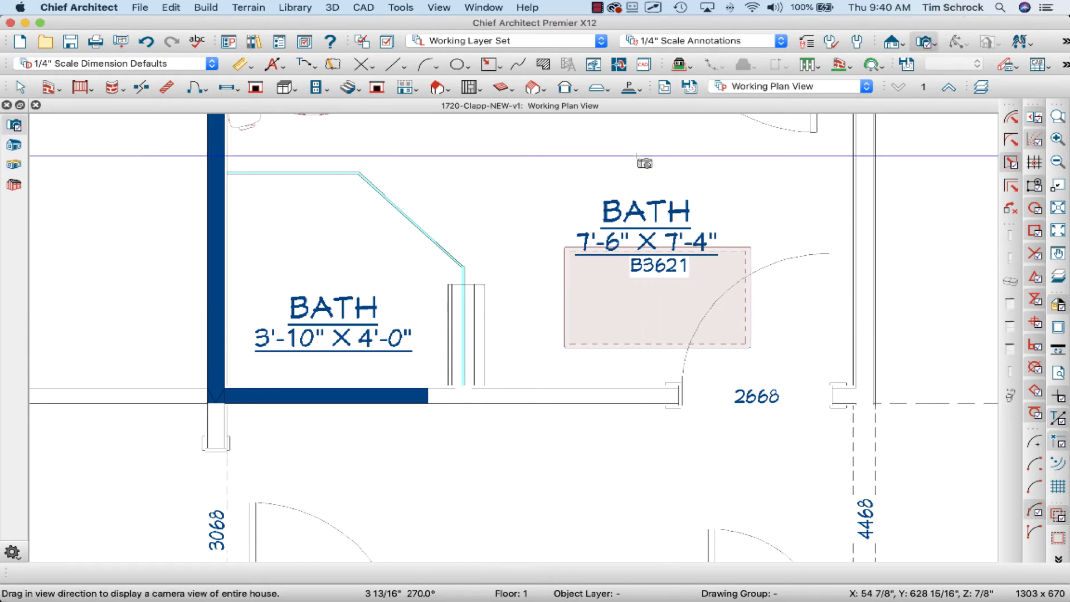
click(569, 344)
click(474, 384)
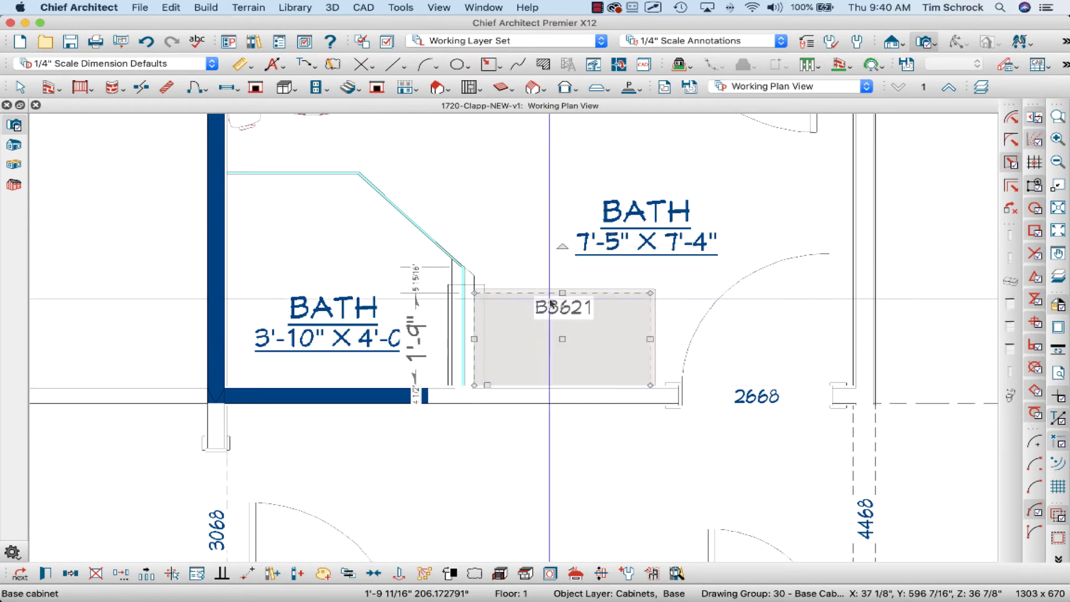
Create a full camera view of the bathroom looking toward the cabinet and pony wall, and orbit it to look down on them
click(925, 44)
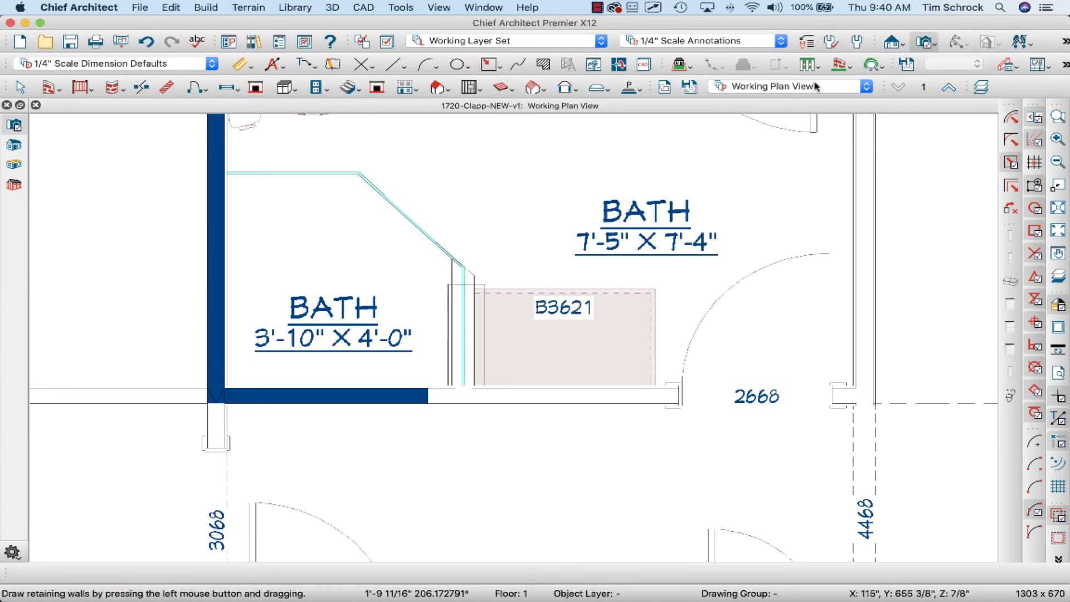
click(572, 196)
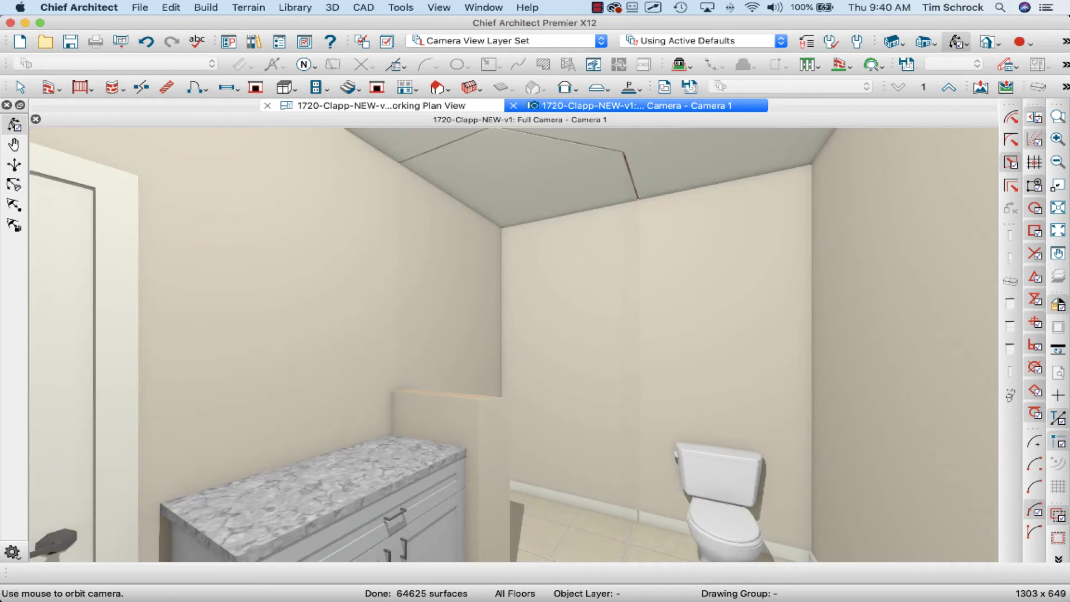
drag(483, 445, 501, 341)
Return to the working plan view and move base cabinet B3621 about 1'-8 13/16" diagonally into the room, away from the pony wall
click(403, 104)
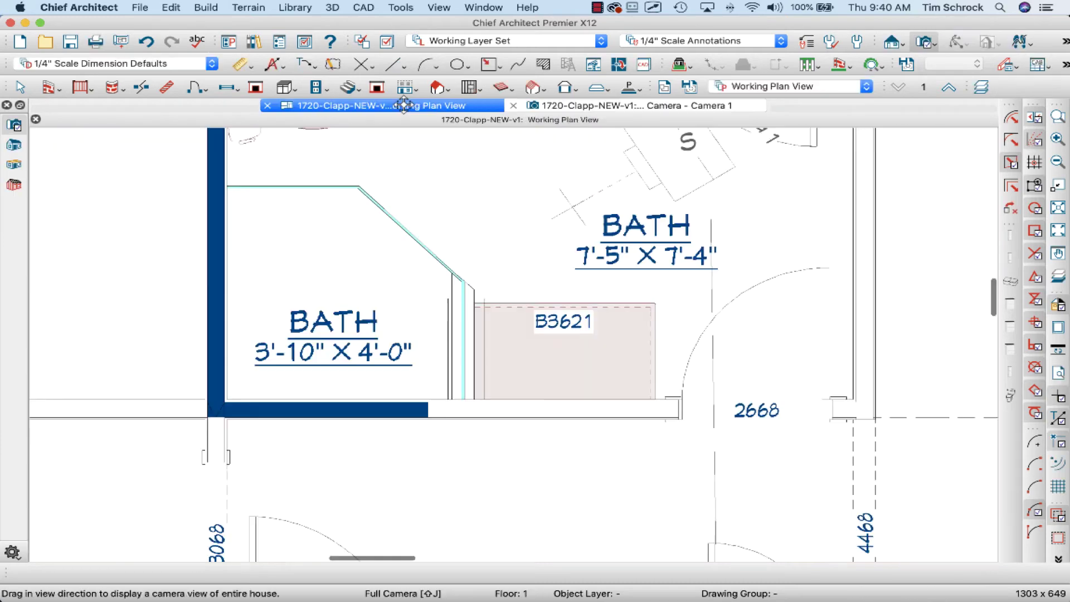
key(space)
scroll(457, 281, up, 3)
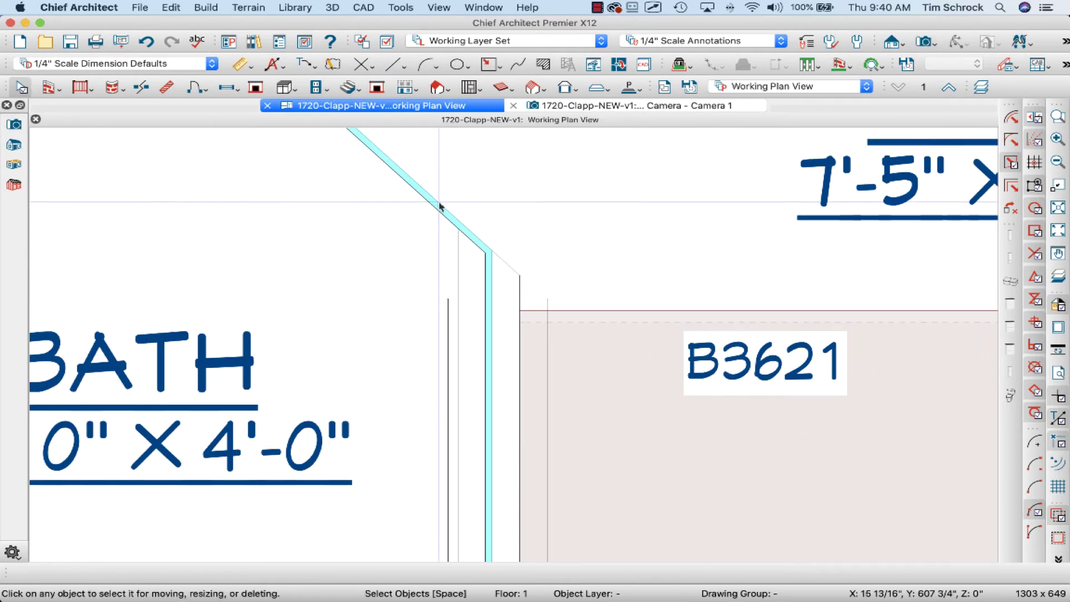
click(565, 317)
scroll(565, 316, down, 2)
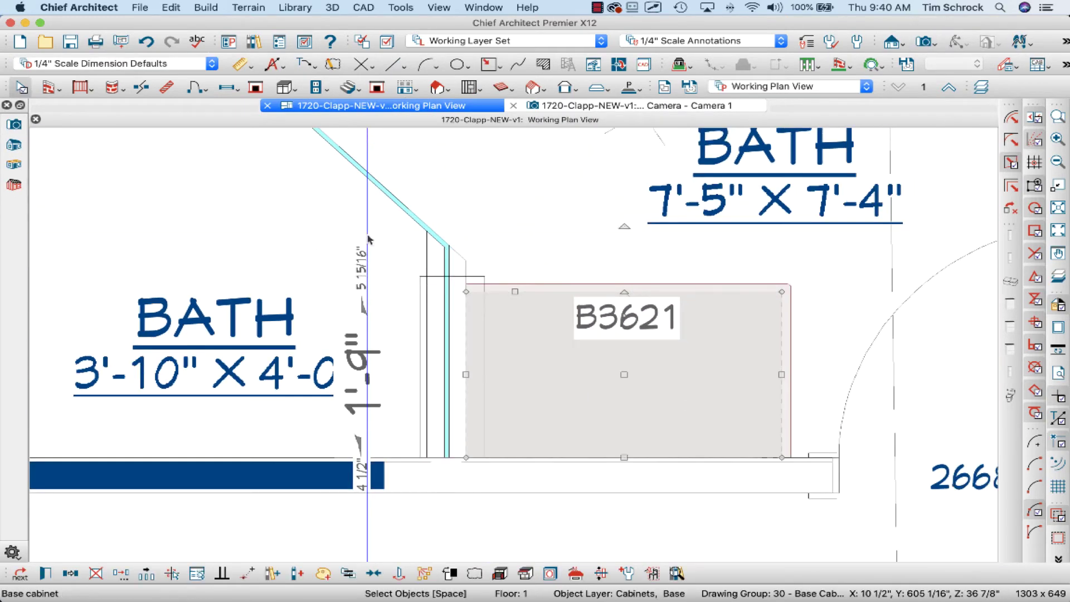
drag(621, 374, 791, 304)
Redraw the short glass wall from the angled glass wall's end to the end of the pony wall
scroll(446, 251, up, 2)
click(435, 240)
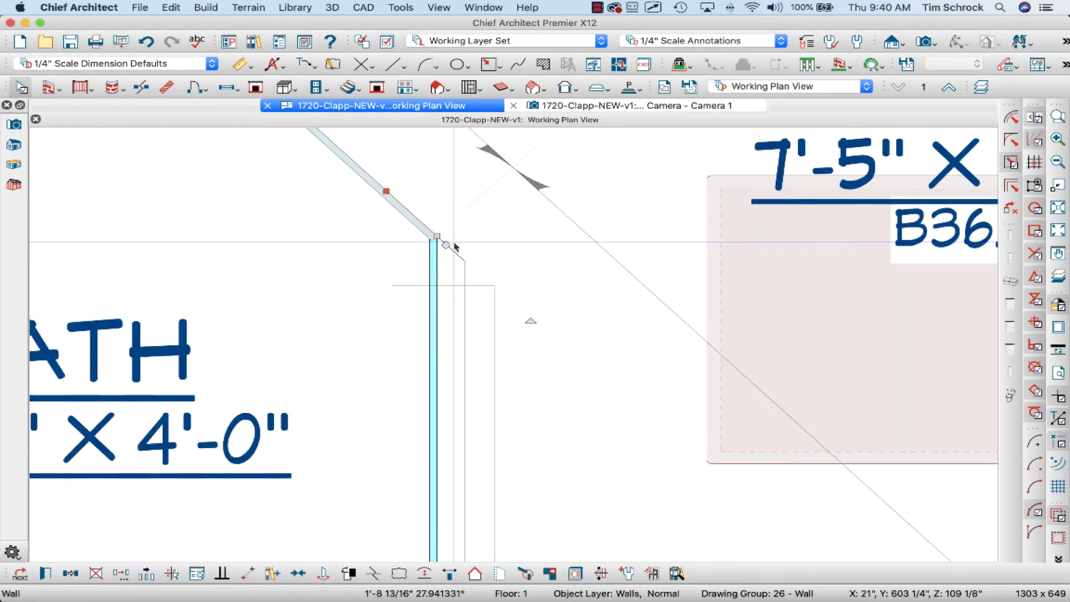
drag(433, 282, 433, 288)
click(225, 287)
Move base cabinet B3621 point to point onto the back wall, and slide it 6" sideways against the pony wall
scroll(226, 286, down, 2)
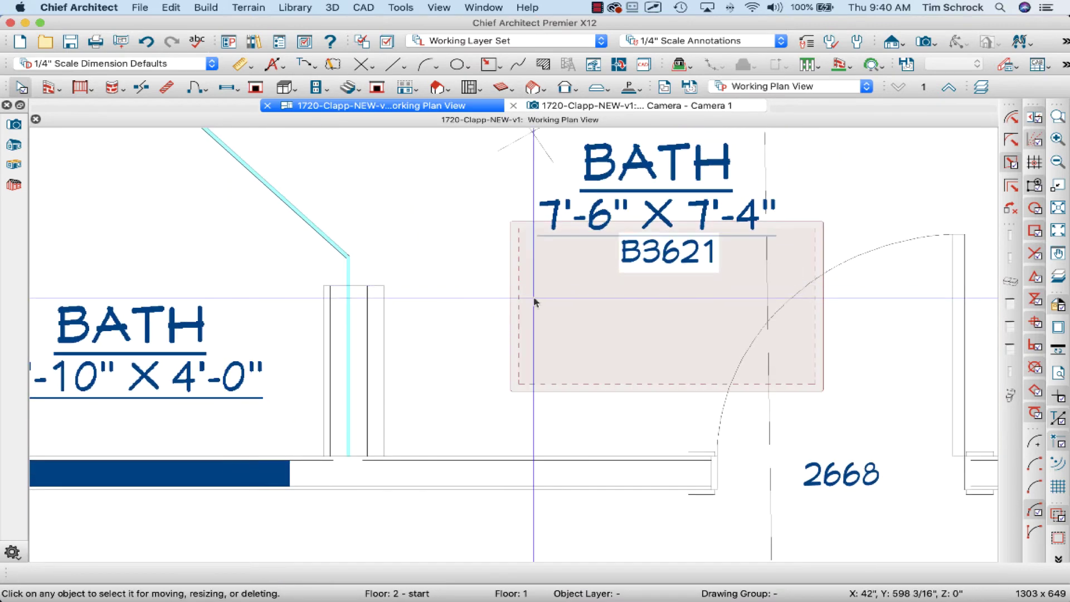
click(551, 319)
key(2)
click(522, 382)
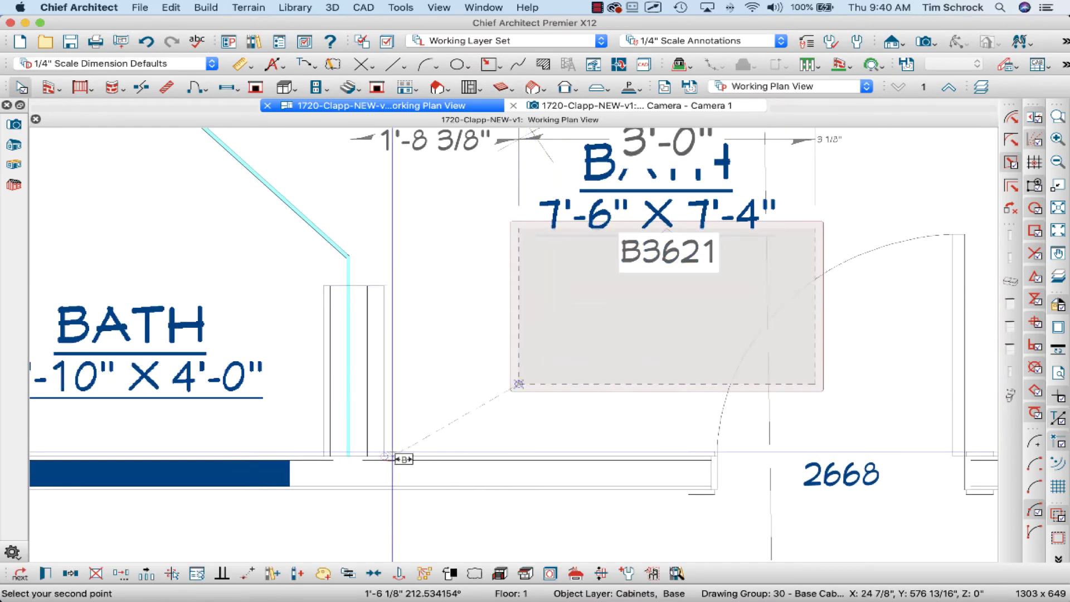
click(418, 456)
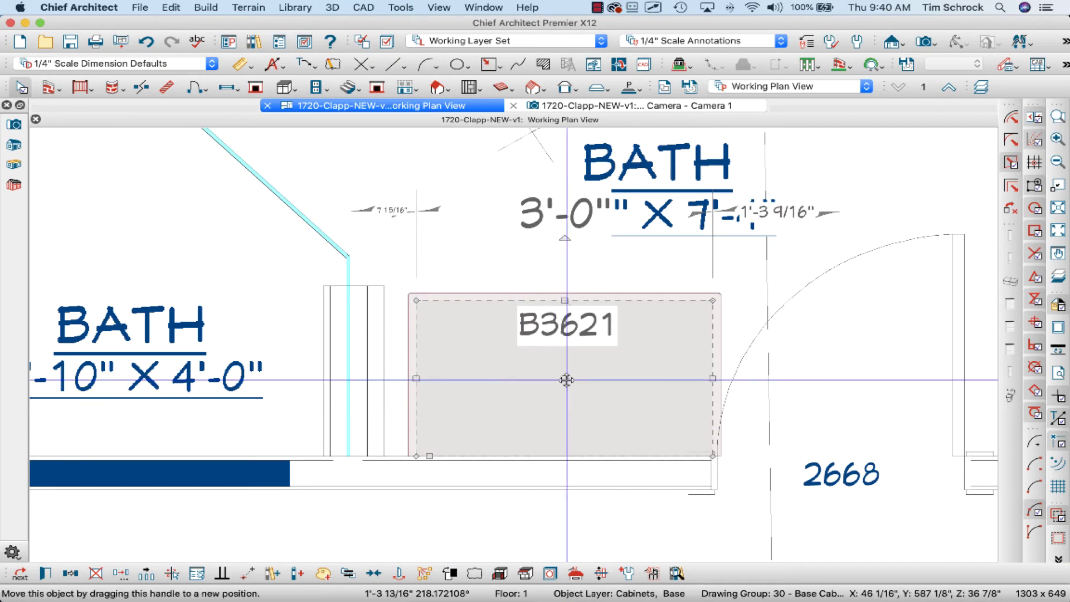
drag(552, 376, 512, 380)
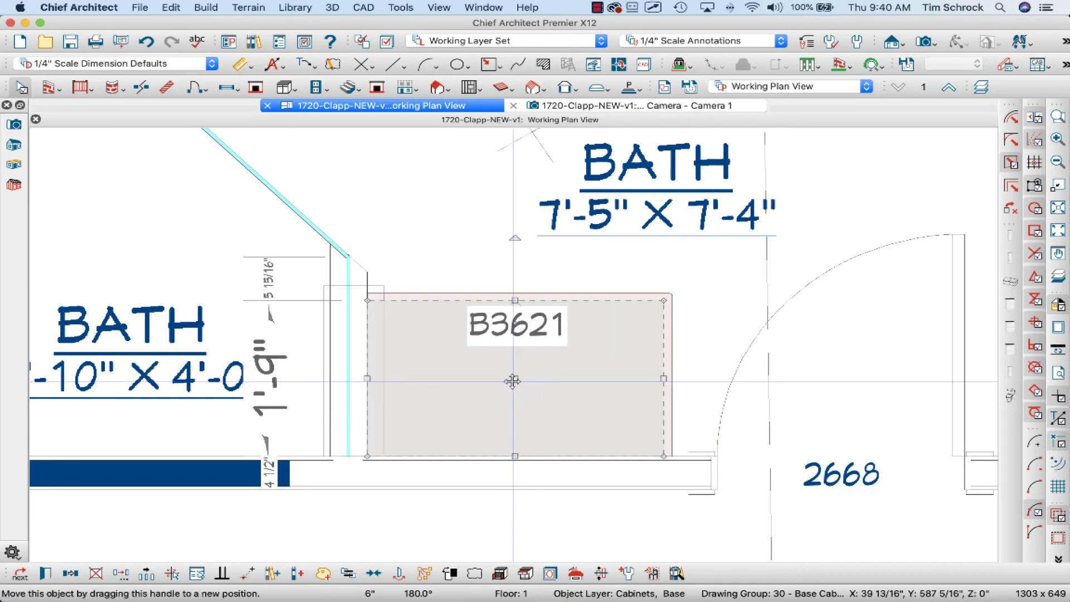
key(Escape)
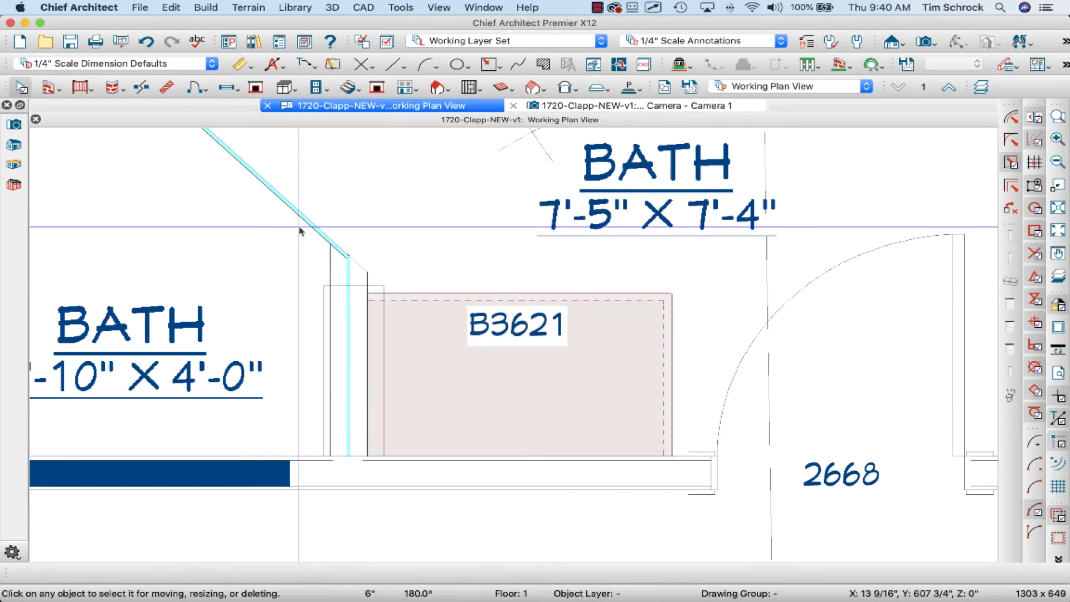
With the cabinet in place, draw a glass wall about 3 3/4" long from the angled glass wall's end to shorten the pony wall
scroll(300, 226, up, 3)
click(300, 220)
scroll(403, 264, up, 2)
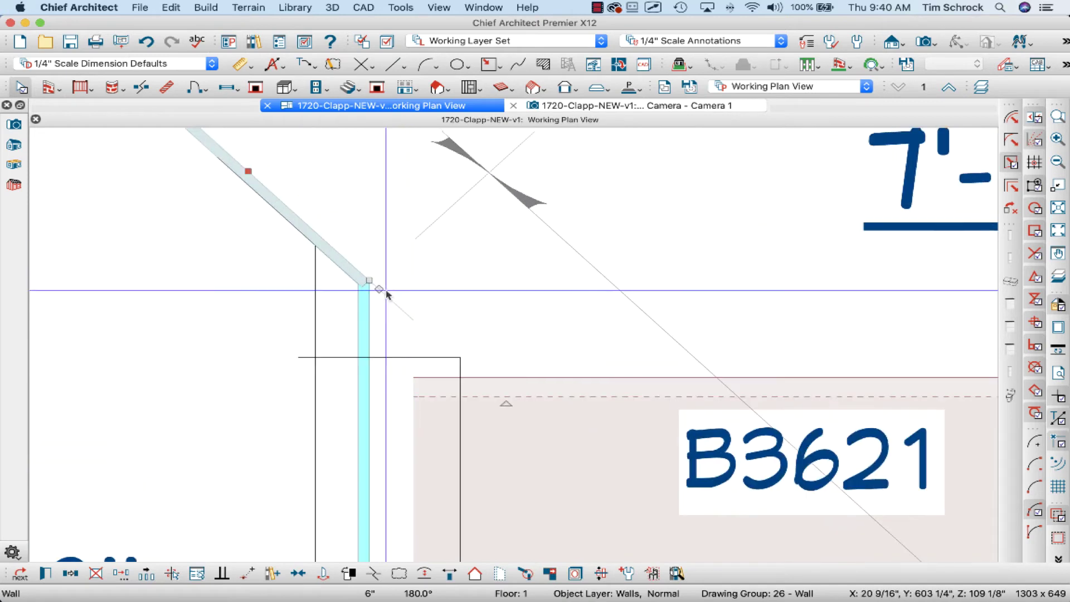
drag(379, 288, 363, 356)
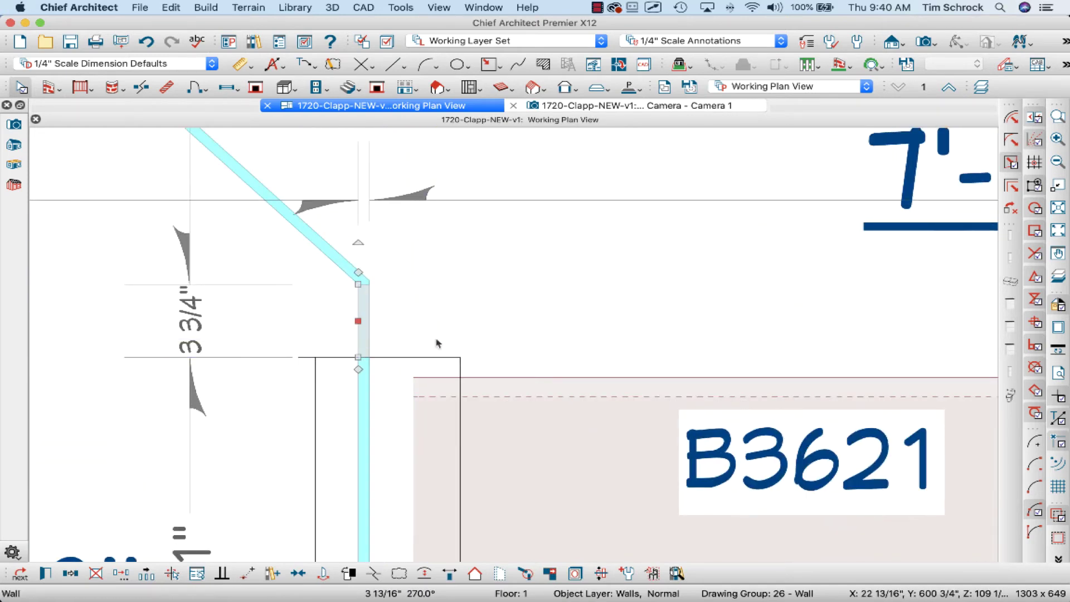
click(441, 342)
scroll(589, 341, down, 4)
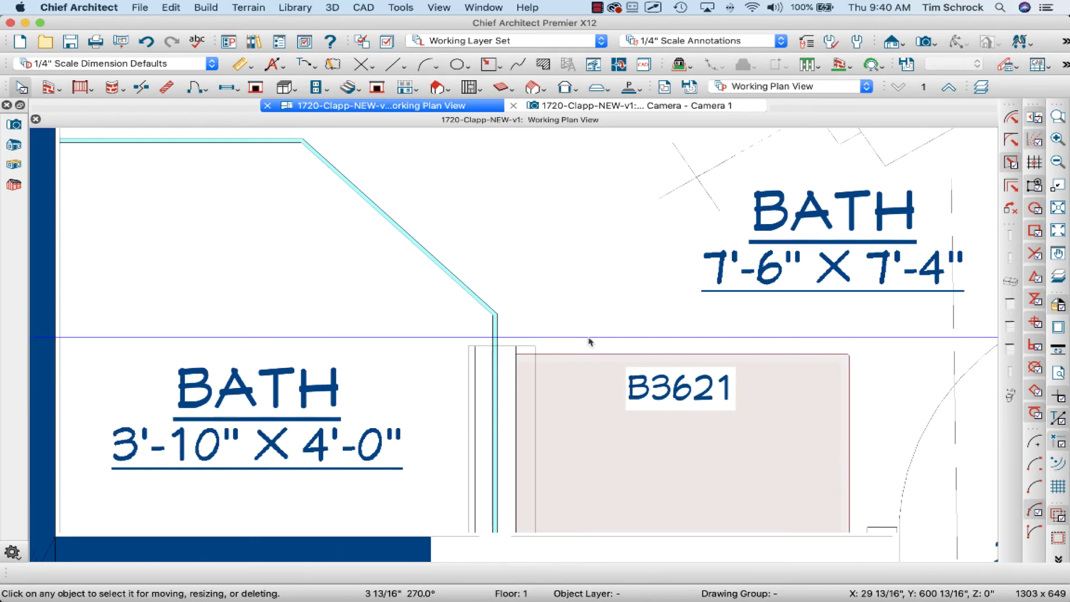
Switch to the camera view and open the wall cap settings of the pony wall's specification
click(578, 109)
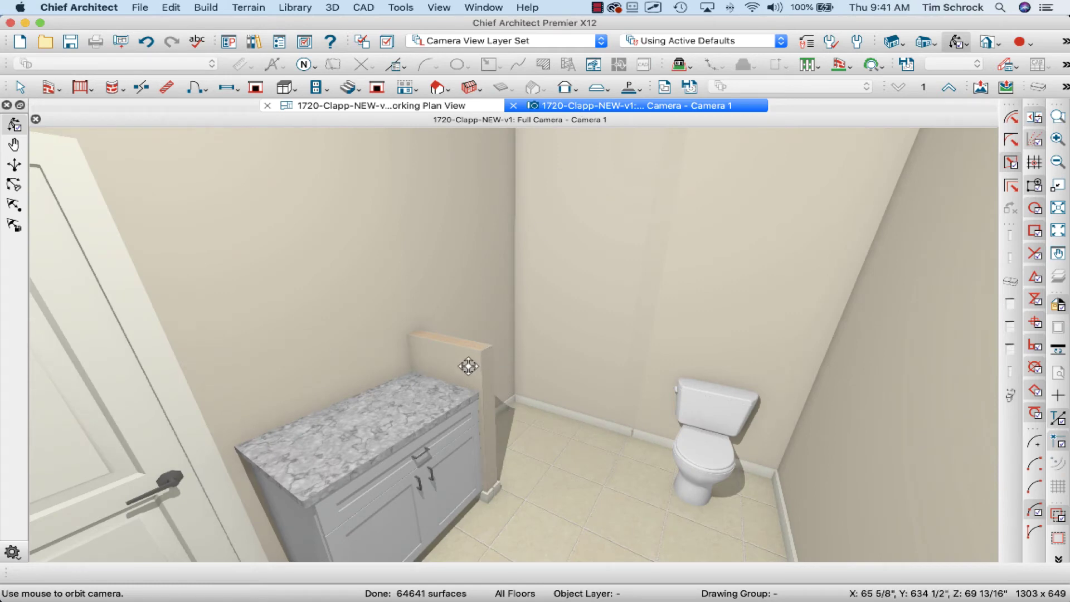
key(space)
click(447, 361)
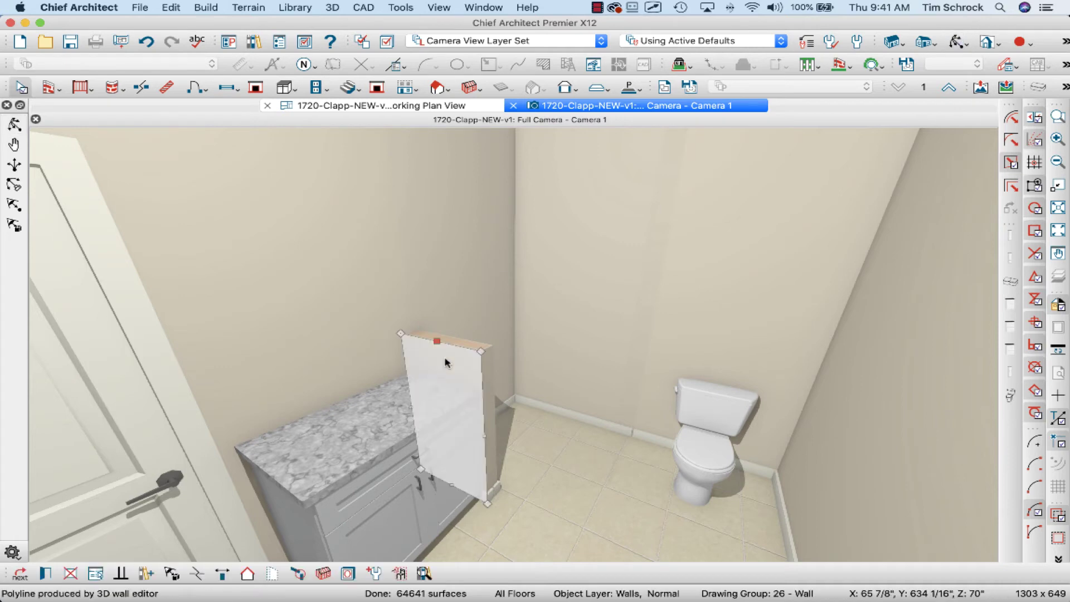
double_click(445, 362)
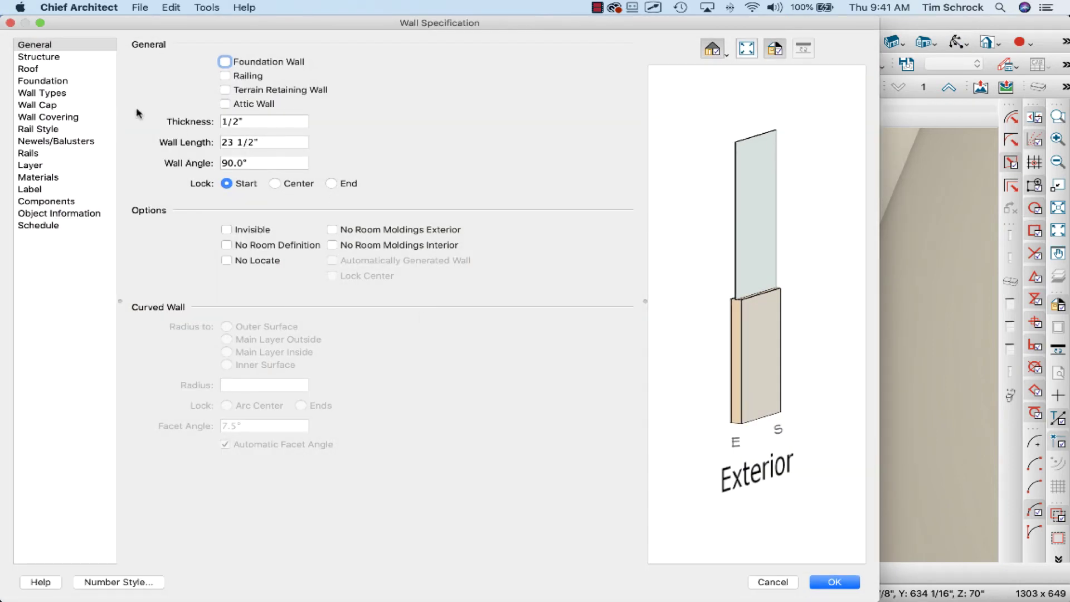
click(73, 95)
click(65, 106)
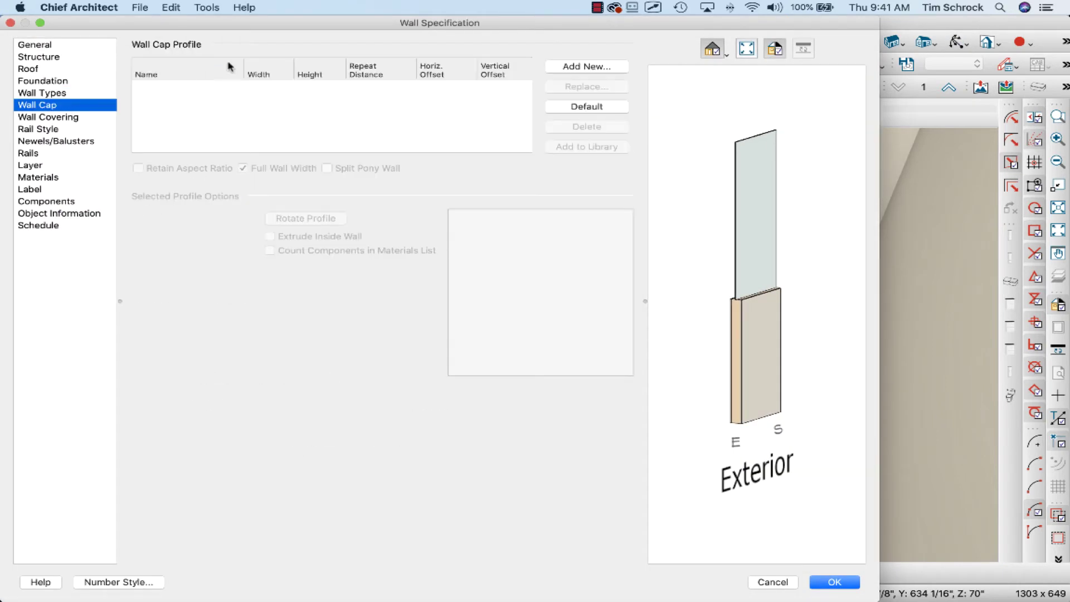
Add 1x8 Trim from the User Catalog as the pony wall's cap profile, and rotate the profile to lie flat
click(564, 67)
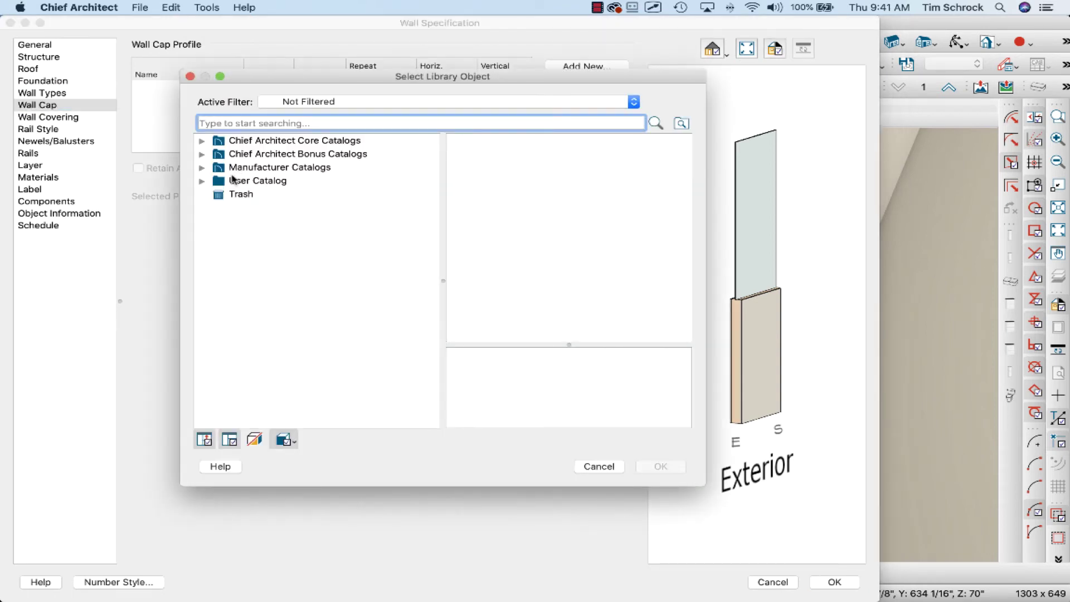
click(203, 182)
click(265, 262)
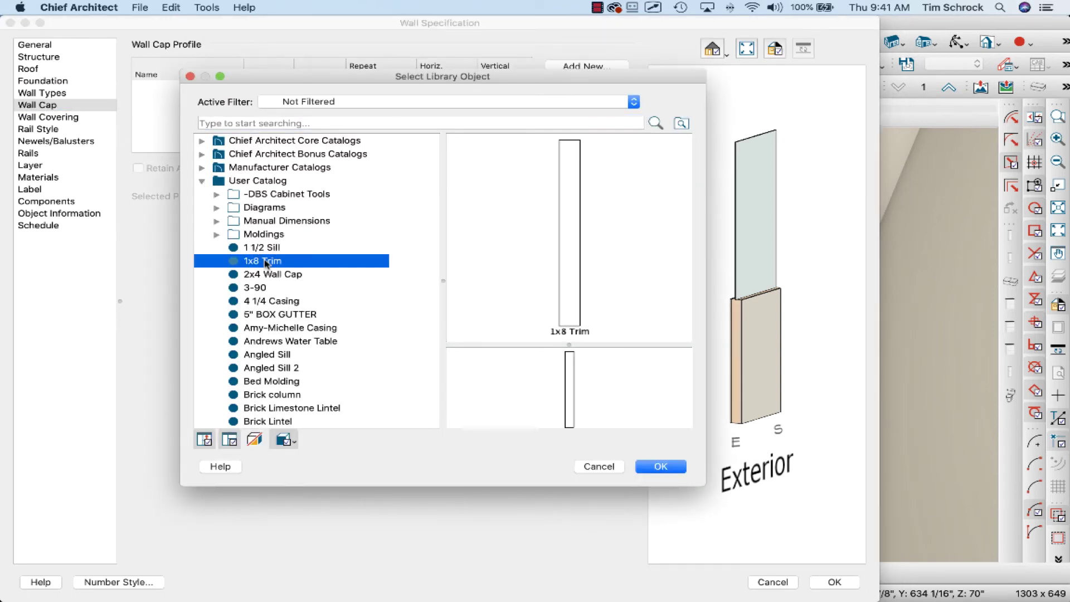
click(659, 466)
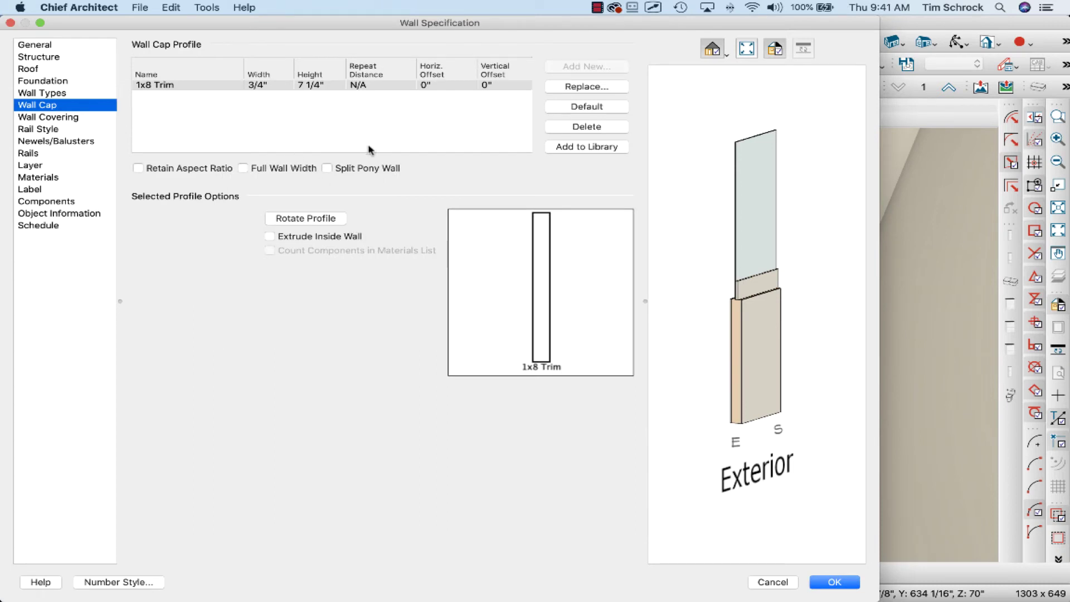
click(328, 218)
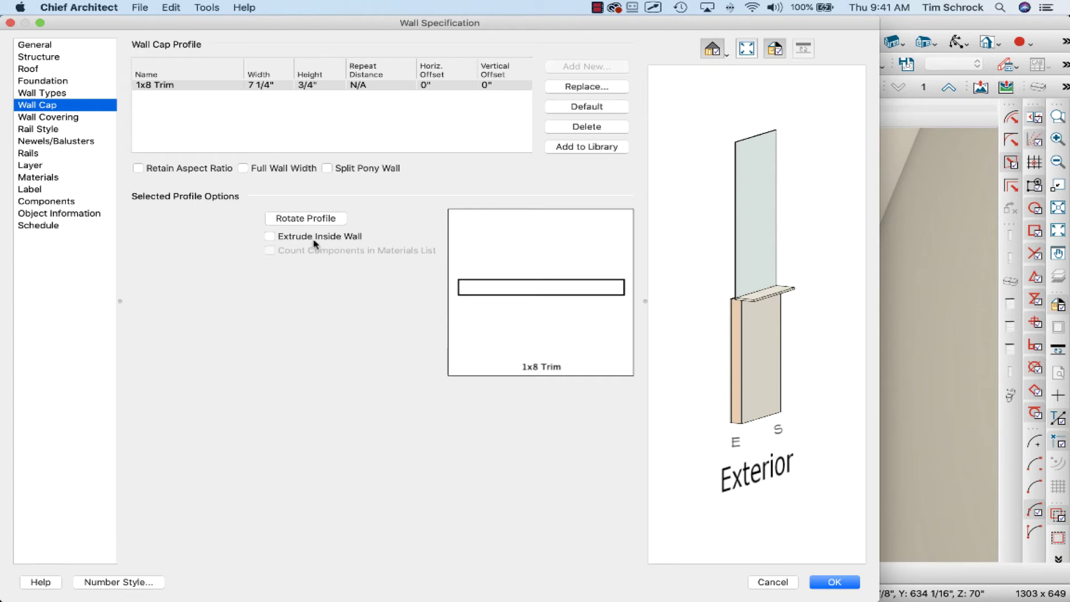
Set the 1x8 Trim wall cap profile's width to 5" and its horizontal offset to 2 1/2"
click(277, 87)
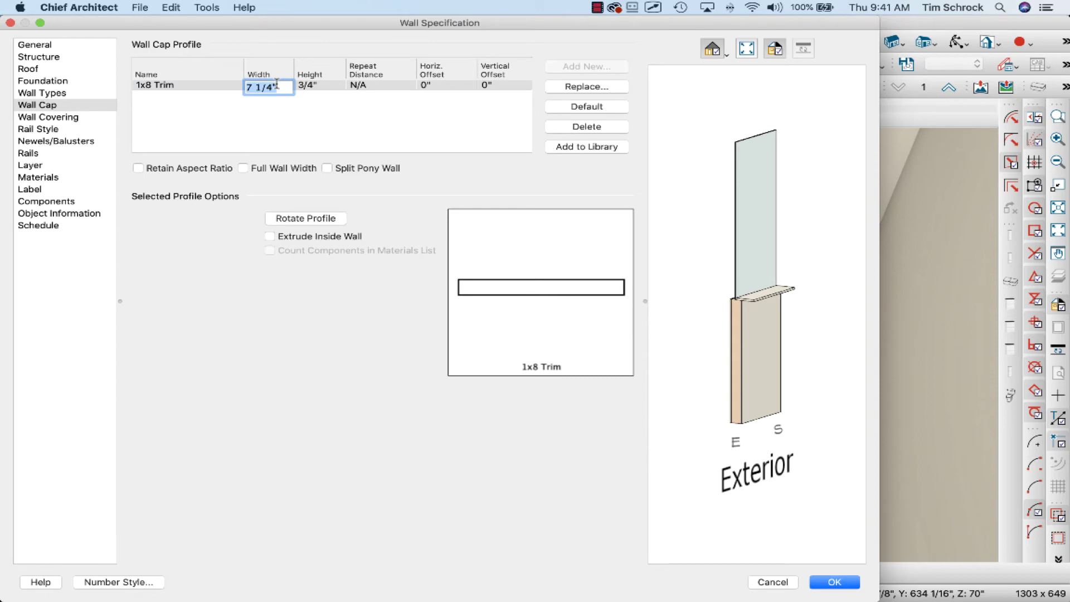
text(5)
click(321, 88)
click(439, 84)
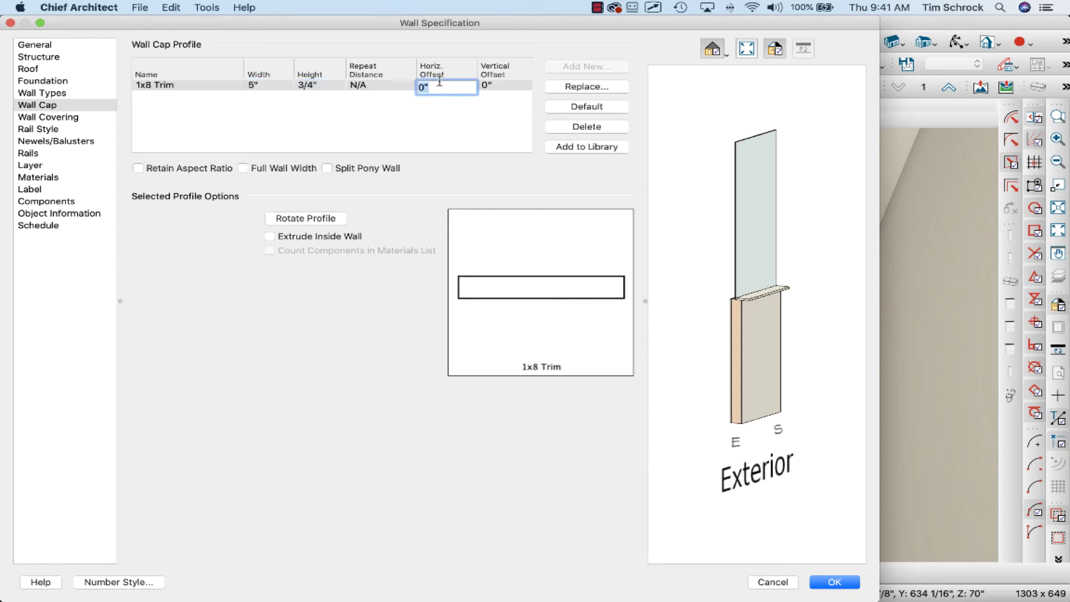
text(2.5)
key(Return)
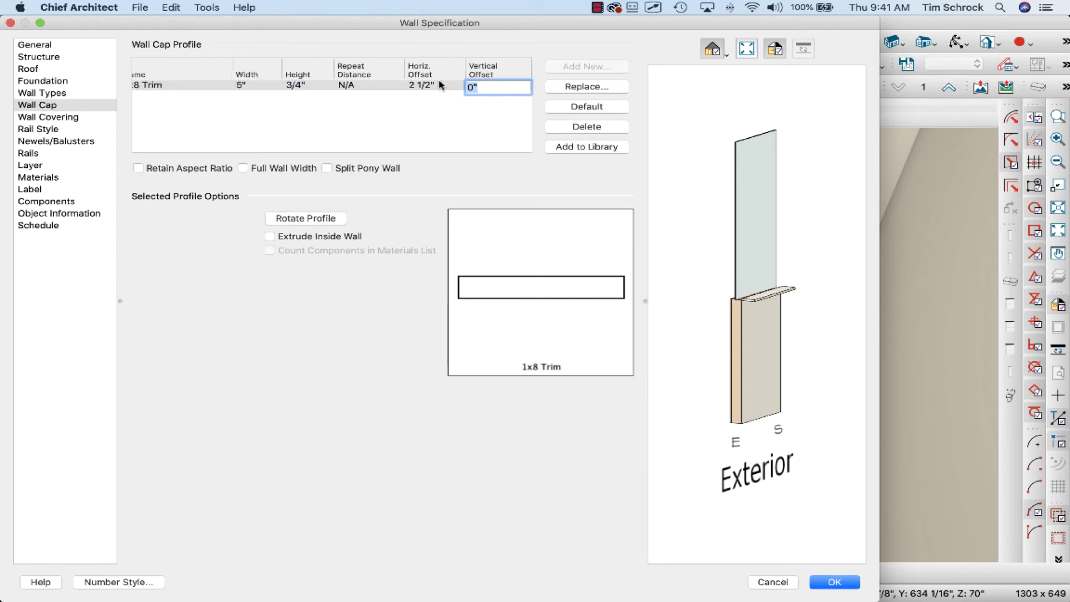
Change the cap profile's horizontal offset to -2 1/2" and apply the pony wall specification
click(423, 85)
click(411, 85)
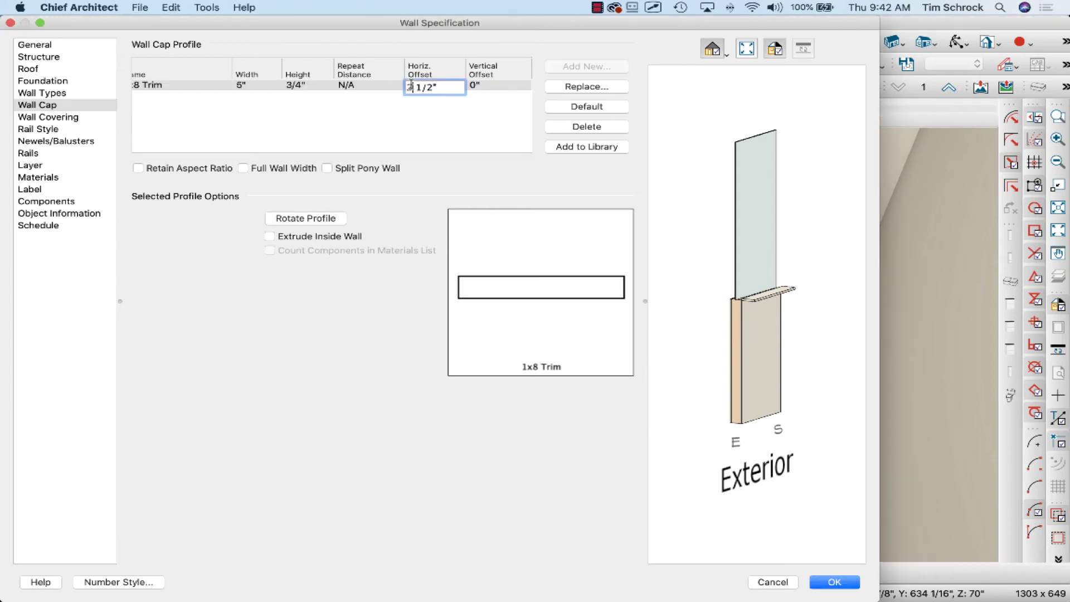
click(404, 86)
click(407, 85)
text(-)
key(Return)
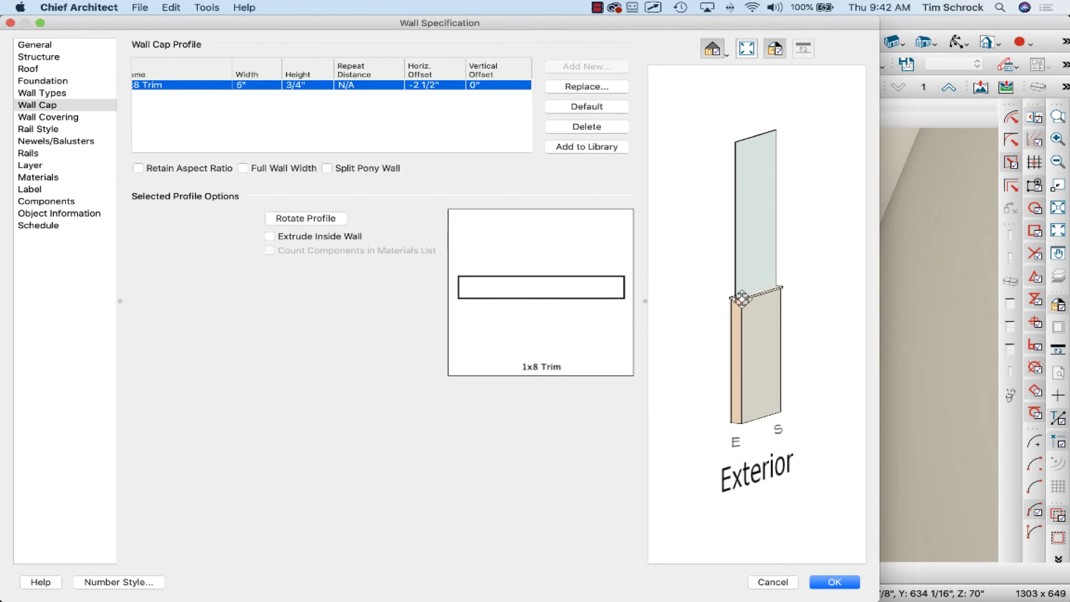
click(823, 582)
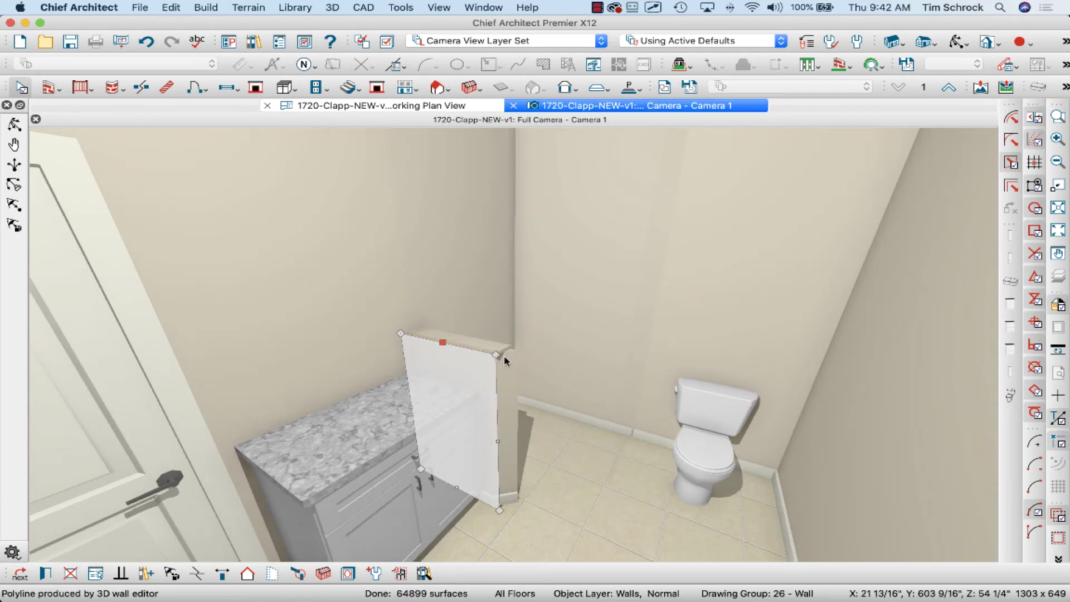
In the plan view, redraw the short glass wall from the angled glass wall's end to the pony wall, and check it in the camera view
click(392, 105)
click(500, 326)
scroll(504, 333, up, 3)
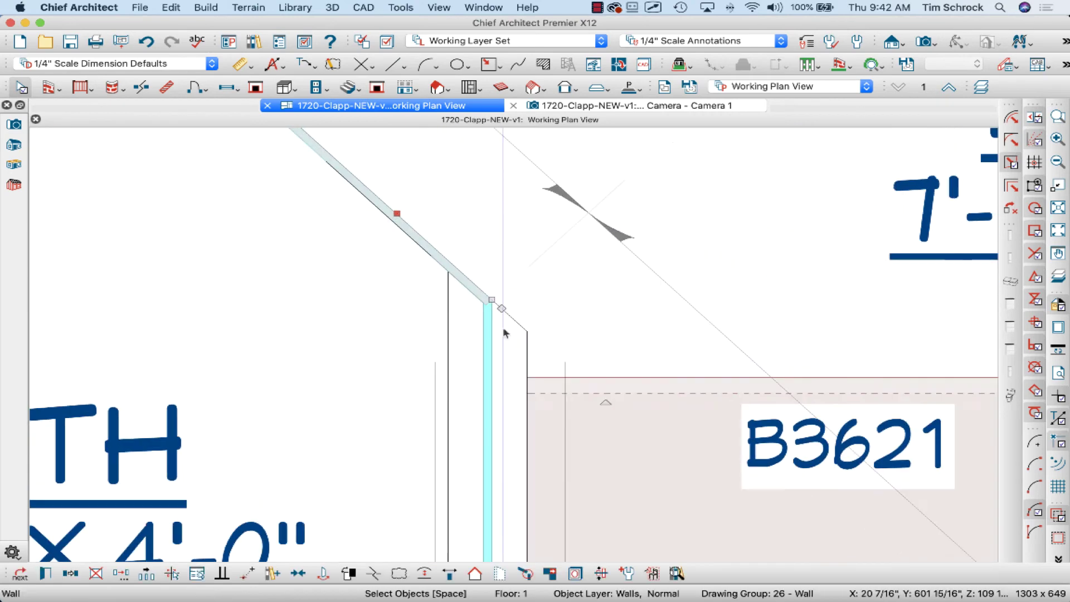
drag(501, 308, 485, 362)
click(404, 318)
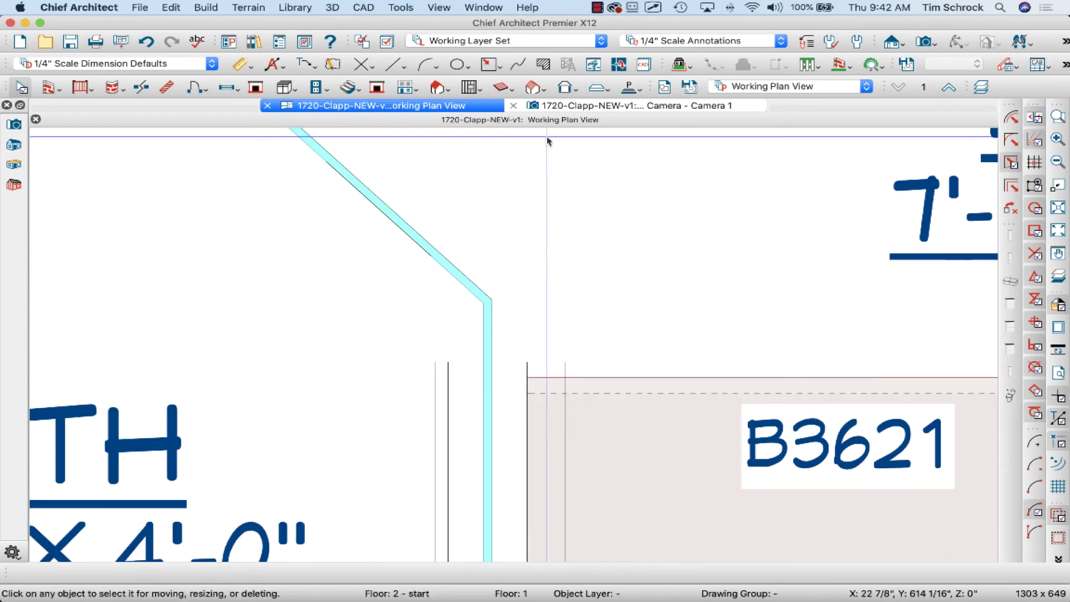
click(571, 105)
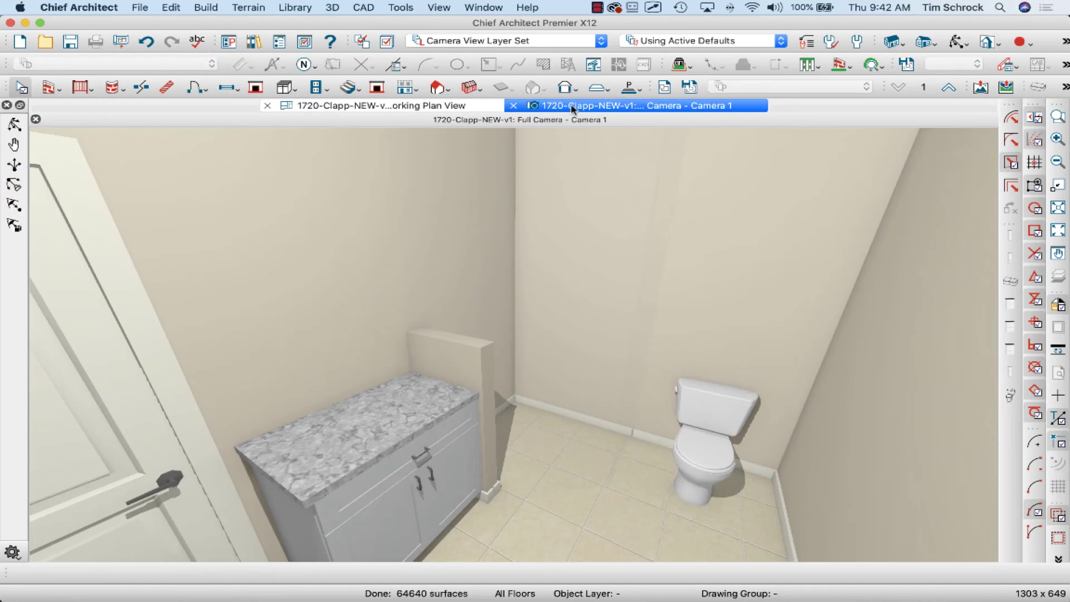
Return to the plan view and open the Fixtures folder of the Architectural core catalog in the library
click(426, 108)
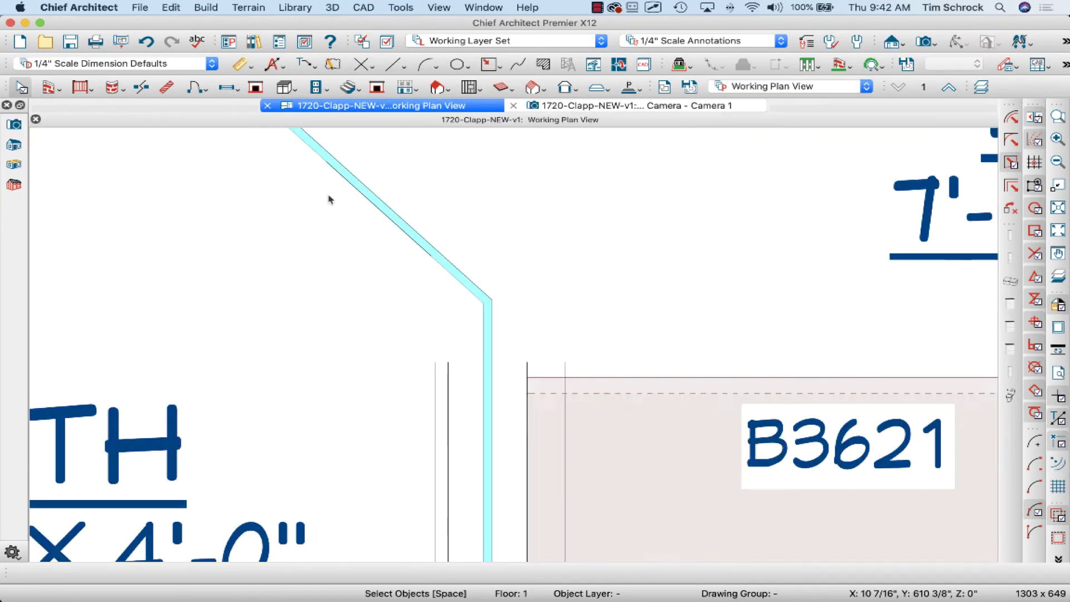
scroll(327, 199, down, 3)
key(alt+super+l)
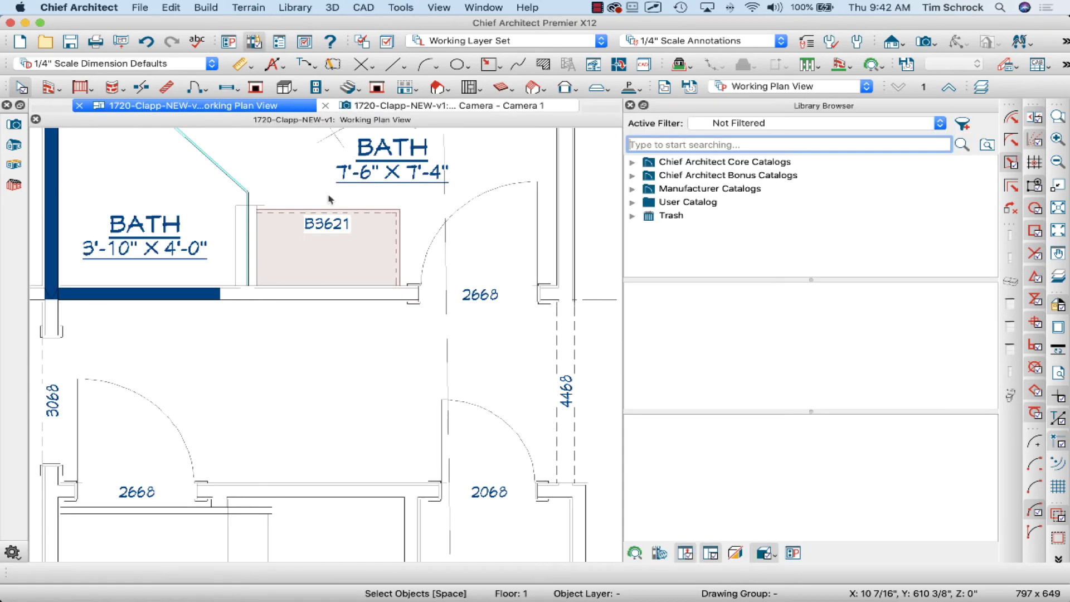
click(632, 162)
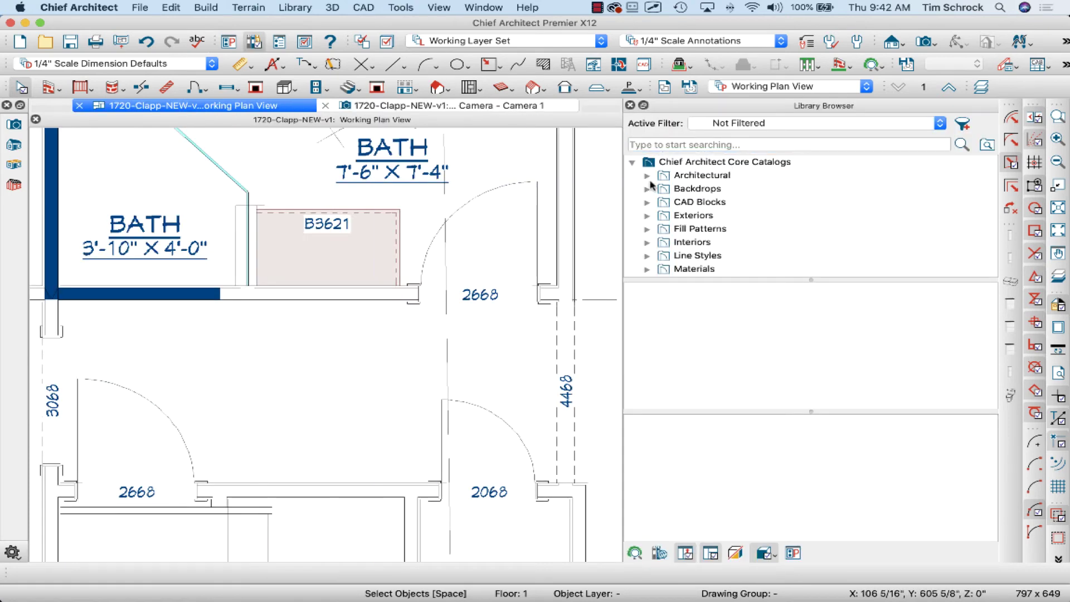
click(648, 175)
scroll(719, 207, down, 3)
click(721, 207)
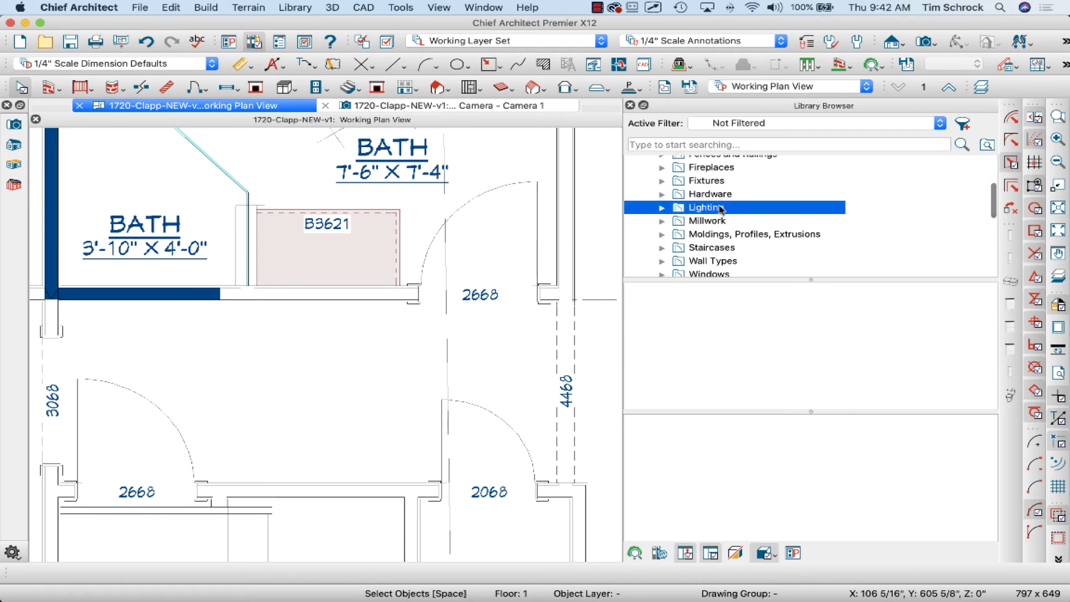
click(719, 181)
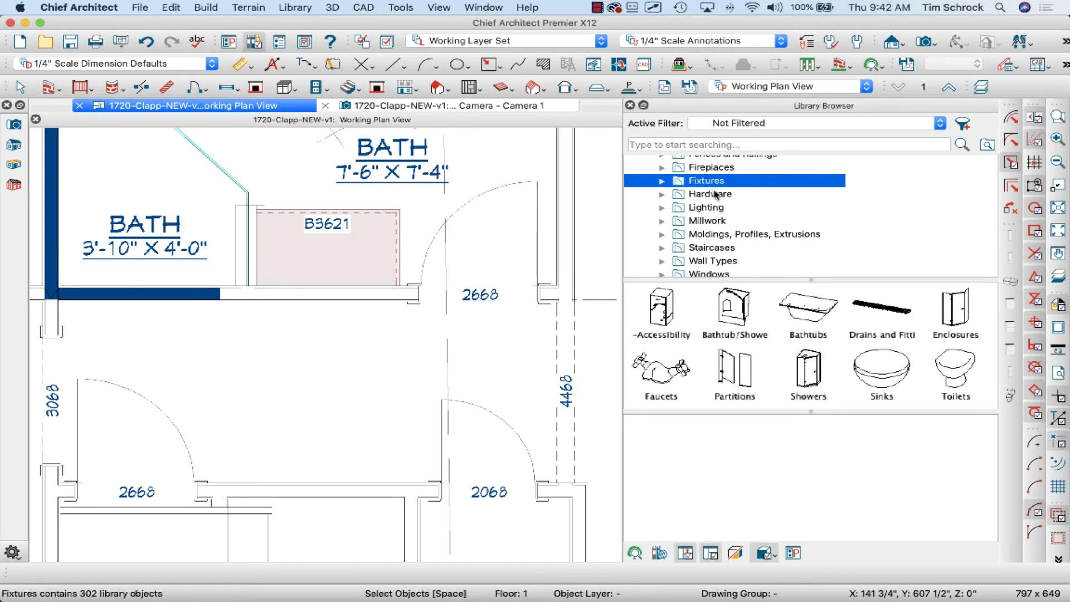
Place an Oval Undermount Sink from the vanity bathroom sinks into the B3621 base cabinet
double_click(858, 373)
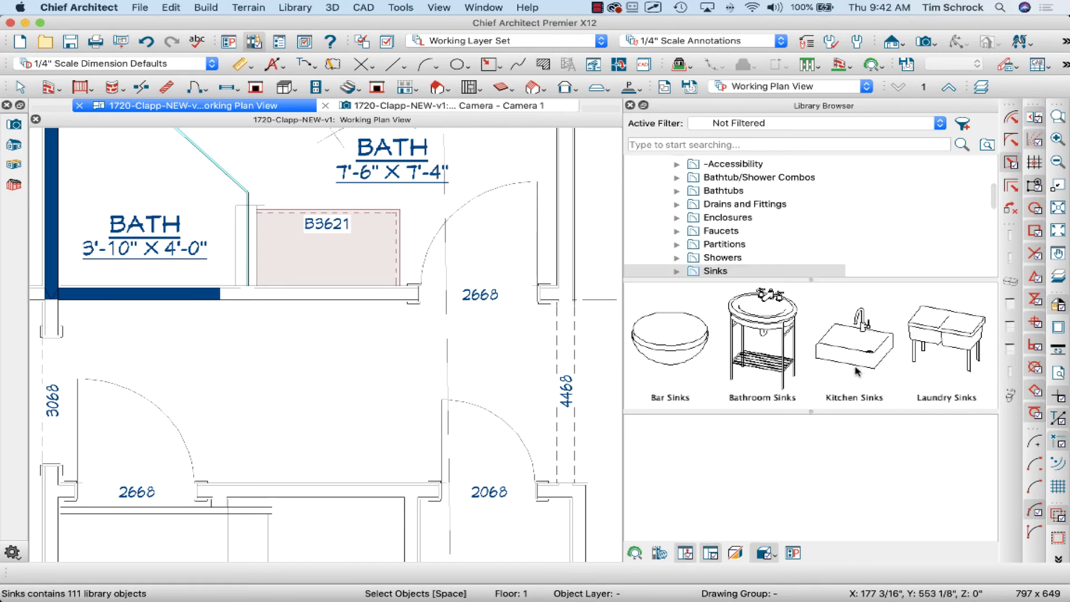
double_click(768, 372)
double_click(792, 359)
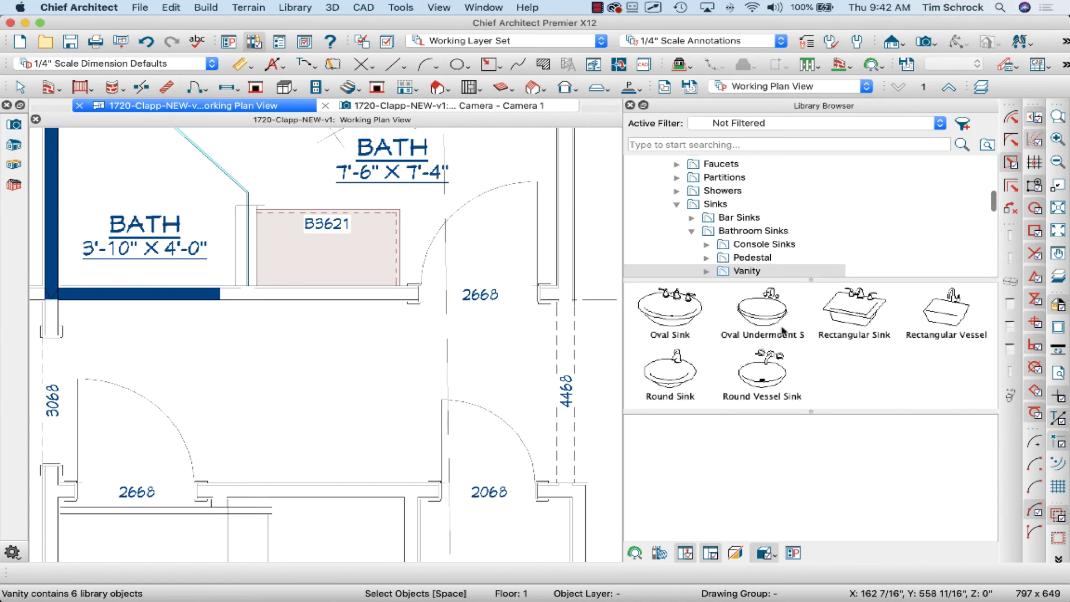
click(782, 329)
click(351, 268)
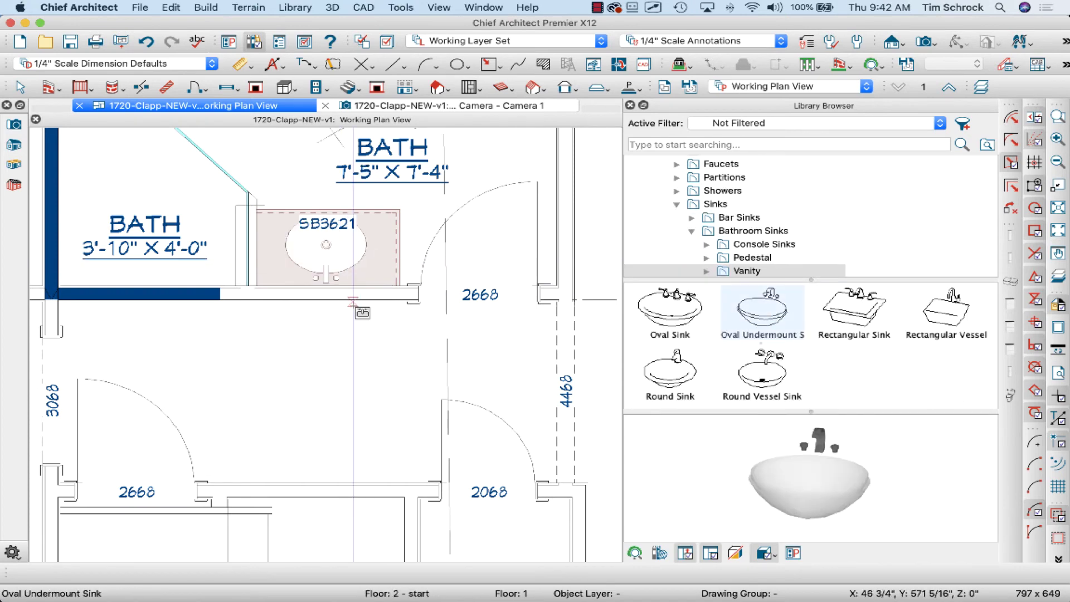
Beside the sink cabinet, draw a glass wall about 3 3/4" long from the angled glass wall's end to the pony wall
scroll(212, 167, up, 3)
click(277, 214)
scroll(277, 214, up, 2)
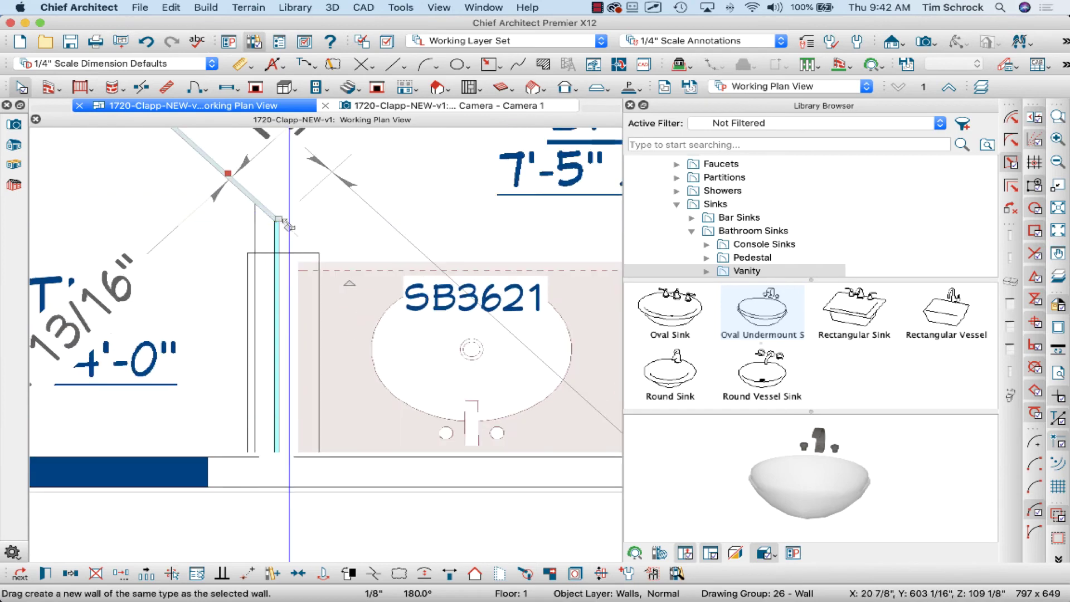
drag(277, 220, 275, 255)
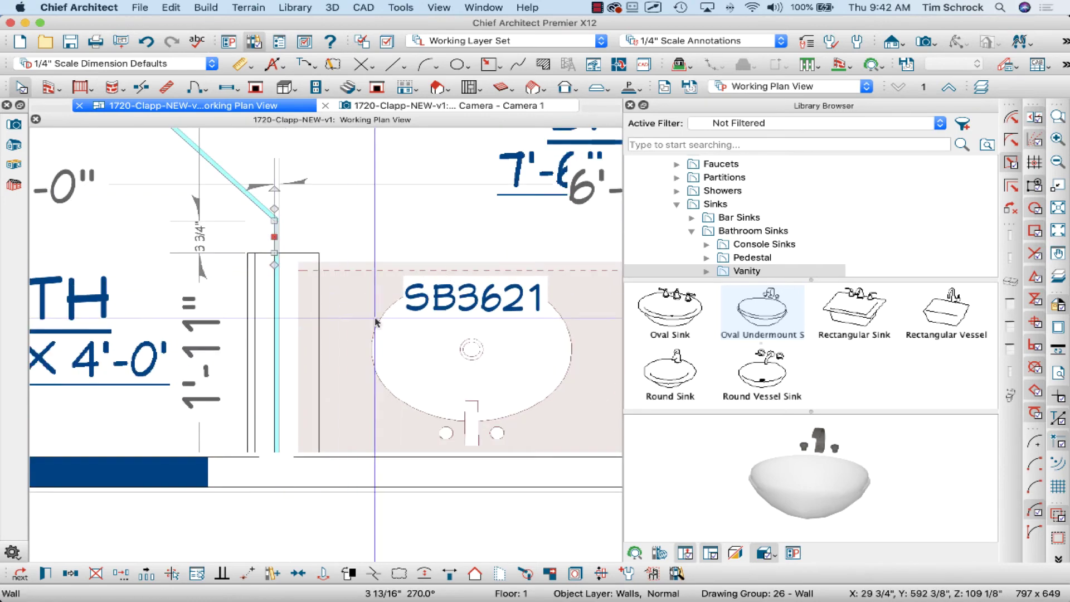
key(Escape)
scroll(290, 299, down, 5)
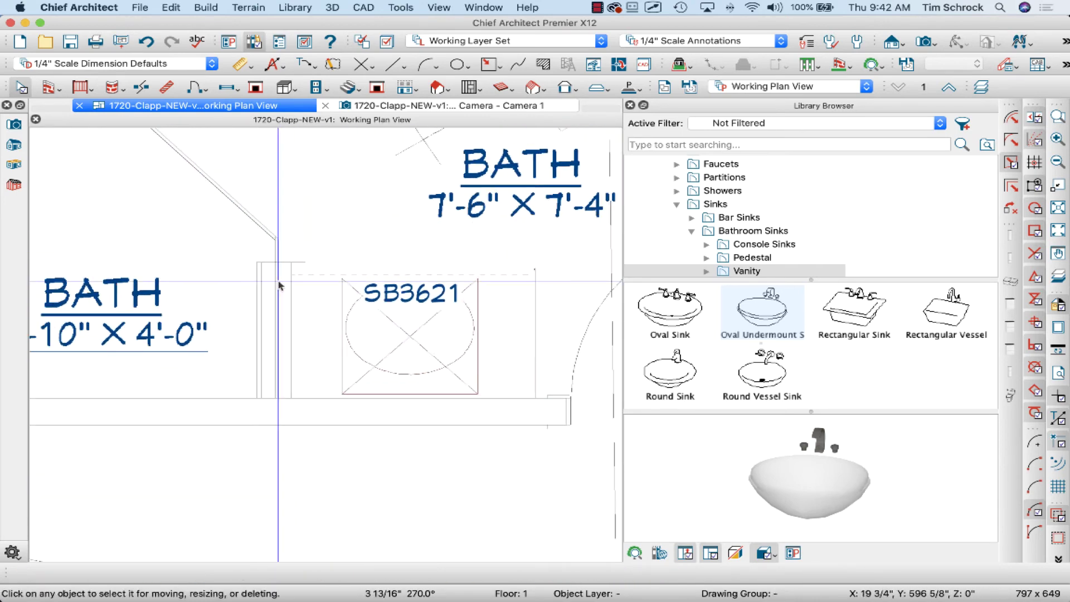
scroll(383, 316, up, 2)
scroll(382, 316, up, 1)
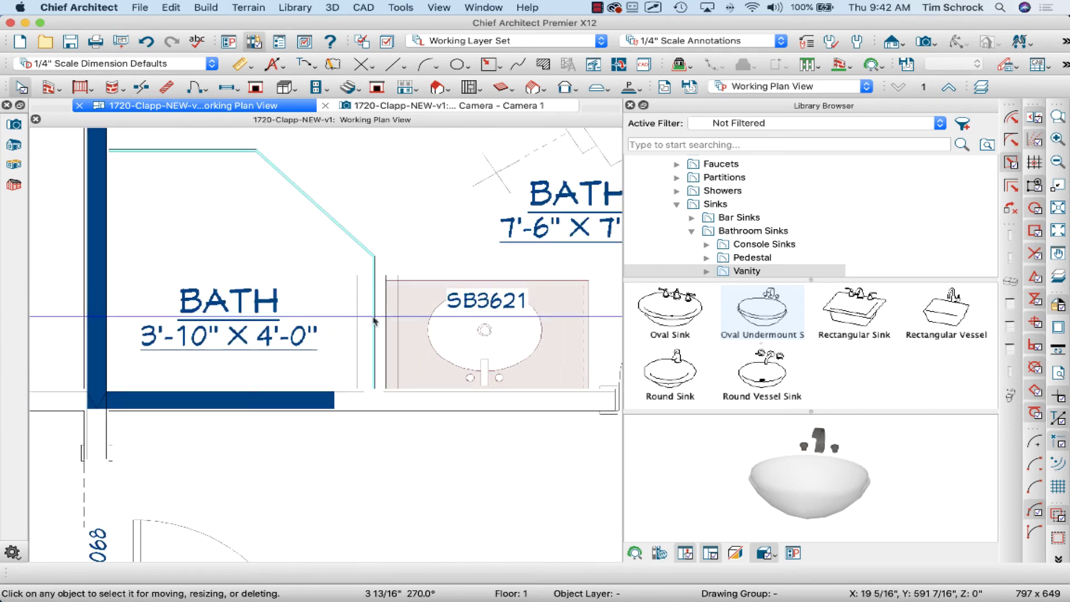
Make a copy of the pony wall reflected about the angled glass wall, onto the shower's opposite glass side
click(383, 316)
scroll(390, 312, down, 2)
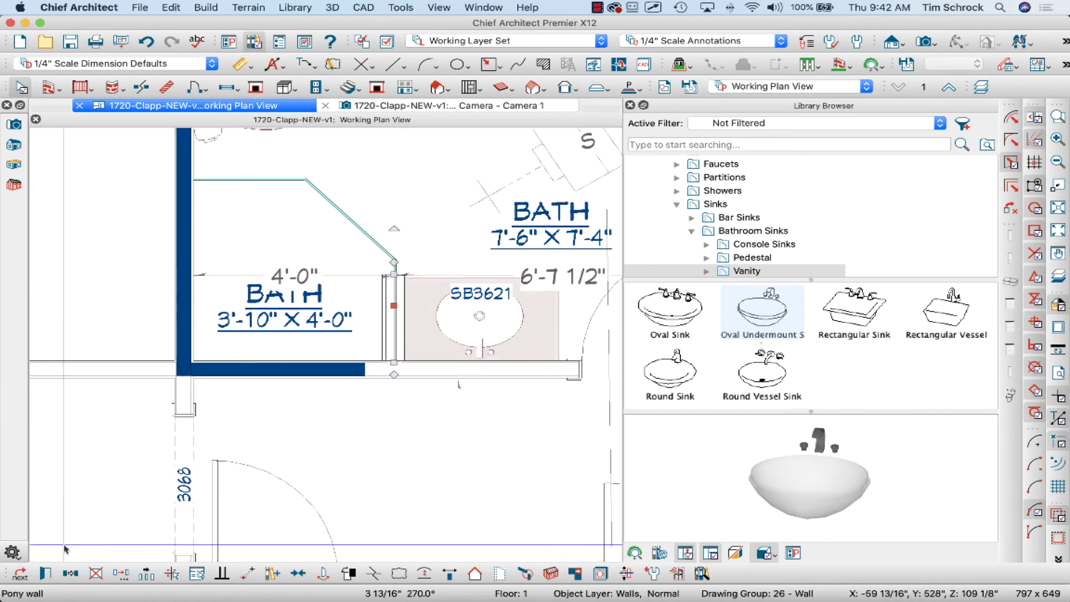
click(70, 573)
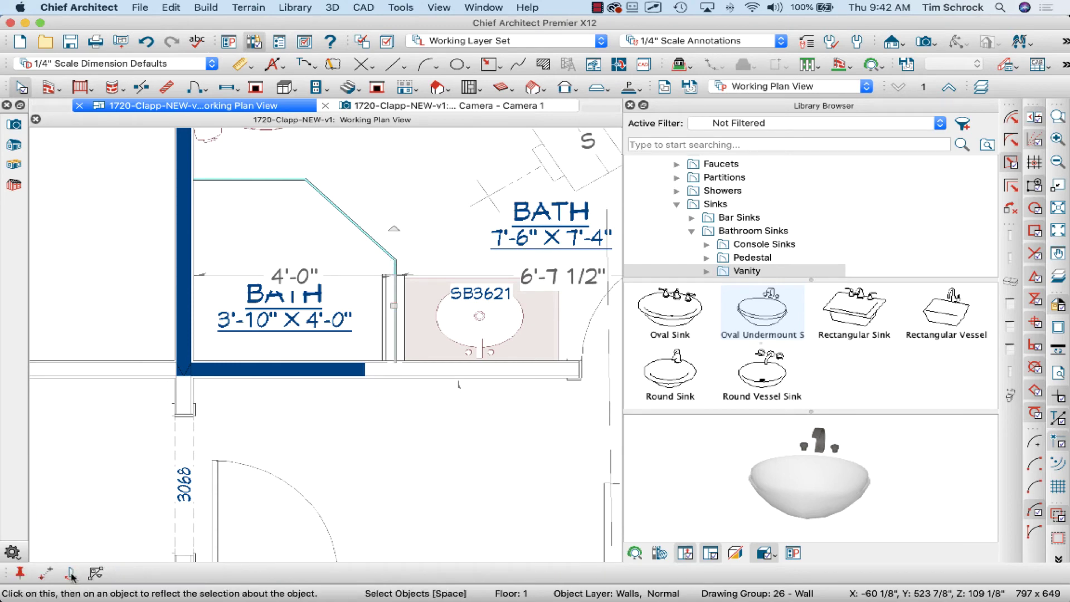
click(71, 574)
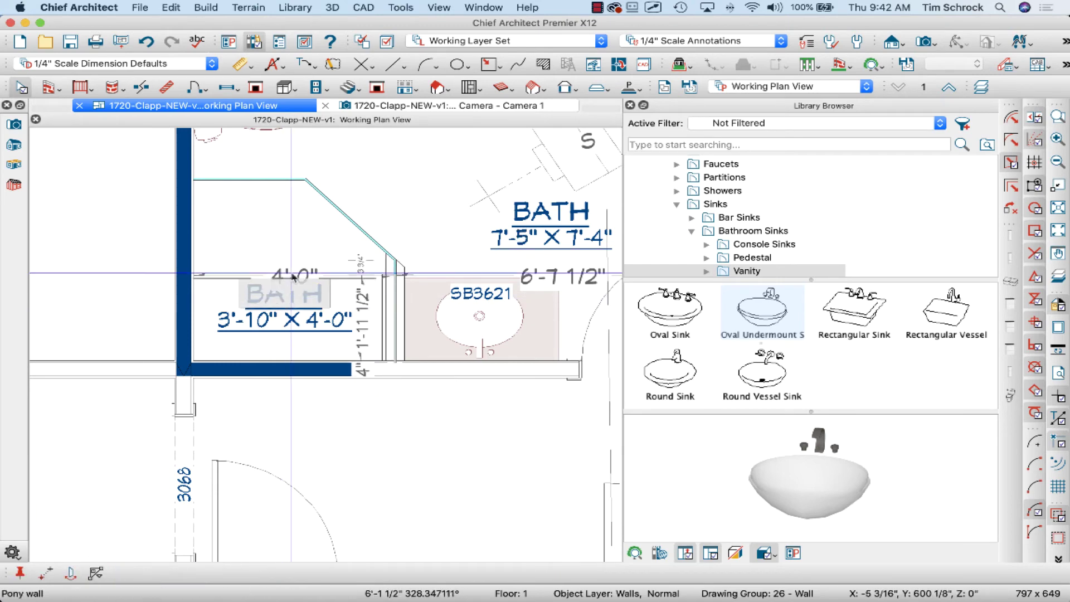
click(338, 233)
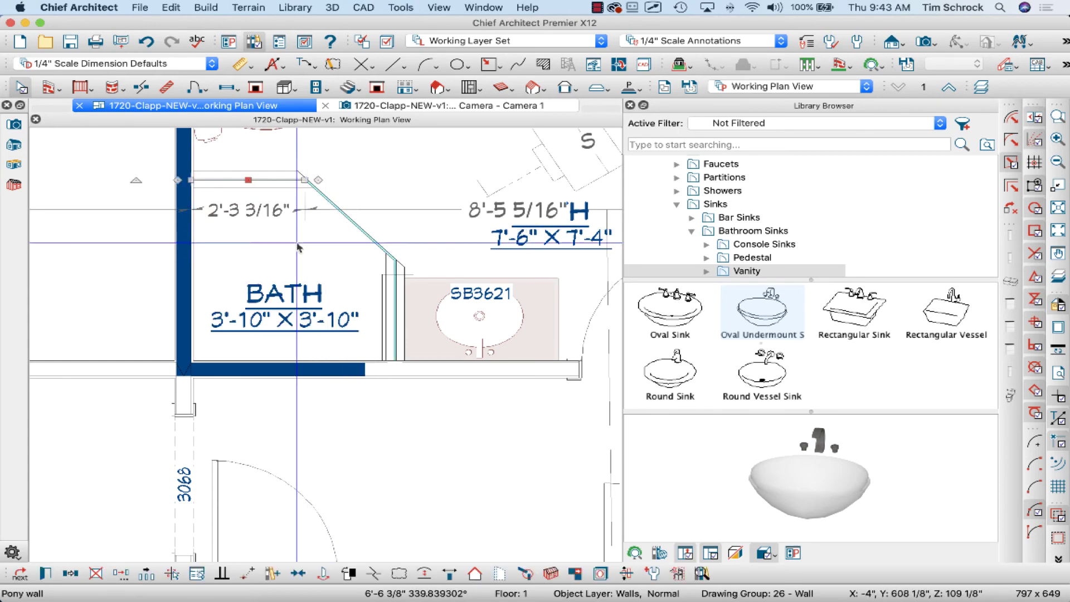
Make a reflected copy of the rectangular polyline around the original pony wall, using the angled glass wall as the mirror object
scroll(290, 165, up, 1)
scroll(289, 165, up, 1)
click(474, 330)
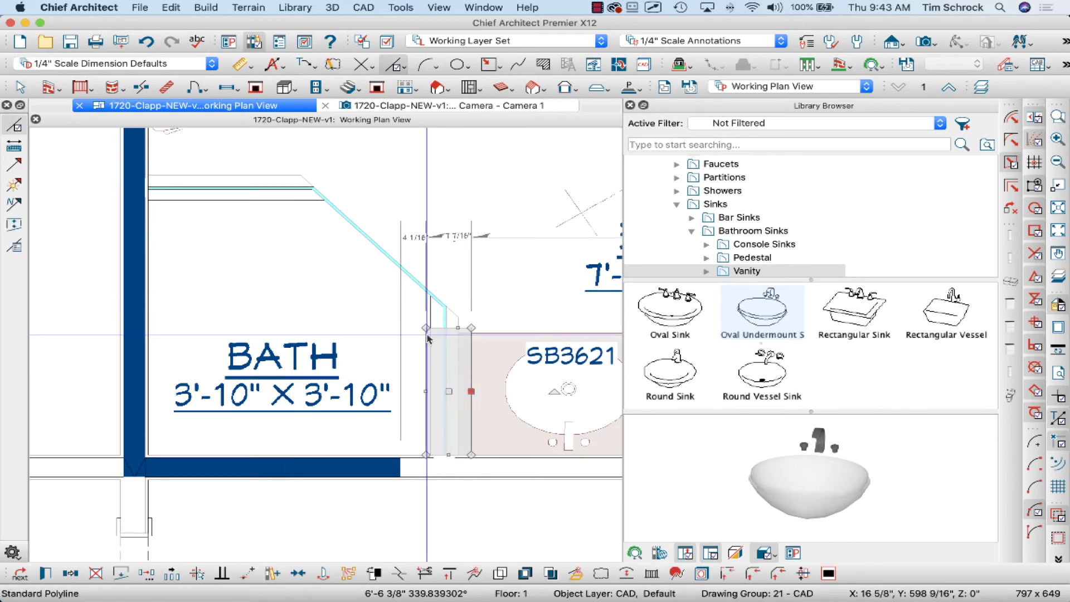
click(70, 573)
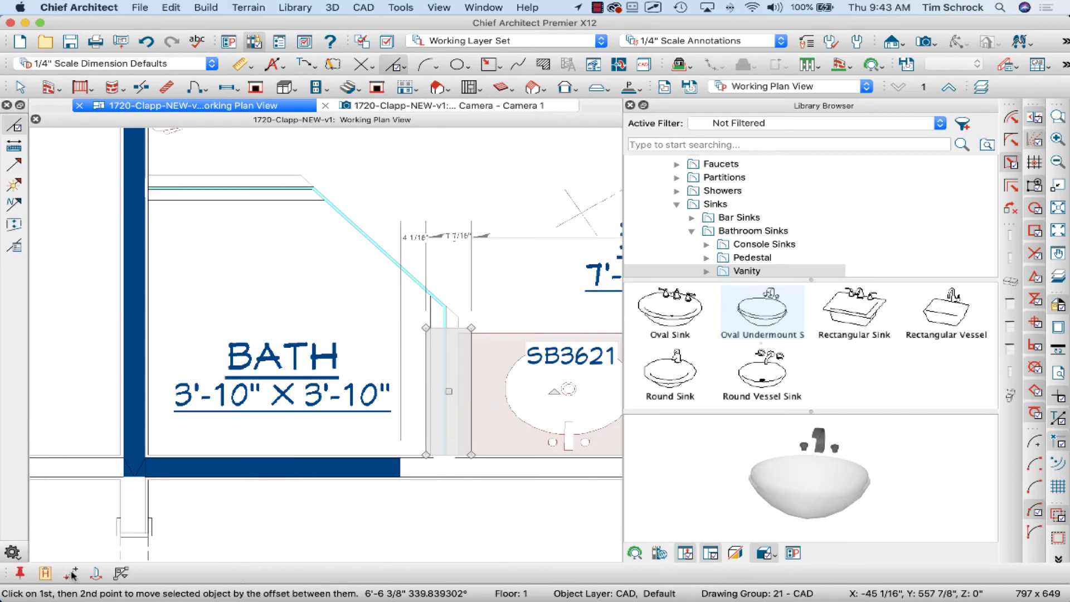
click(323, 312)
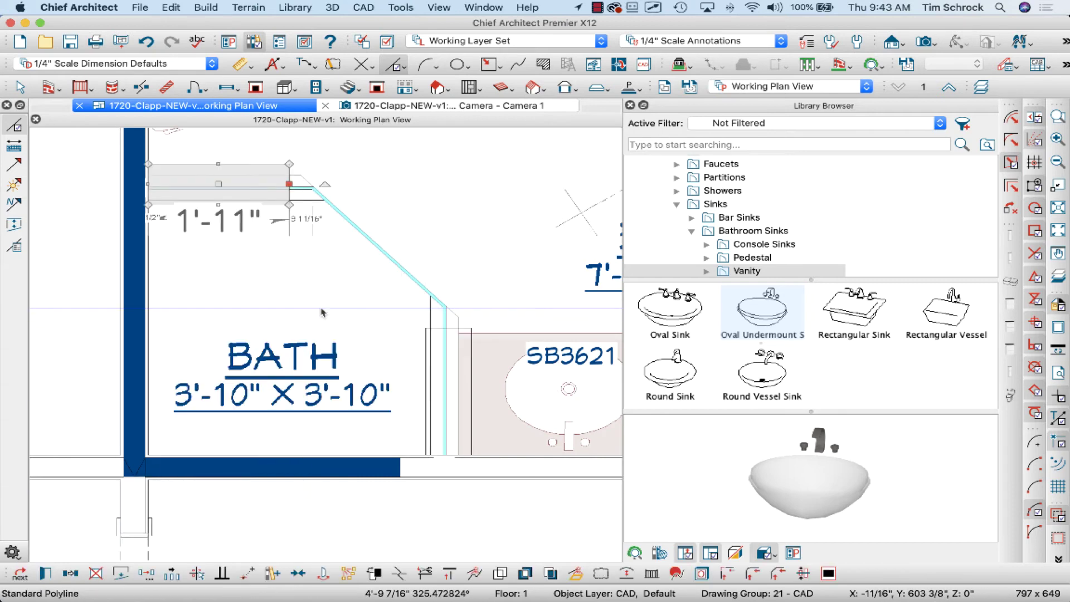
key(Escape)
key(Escape)
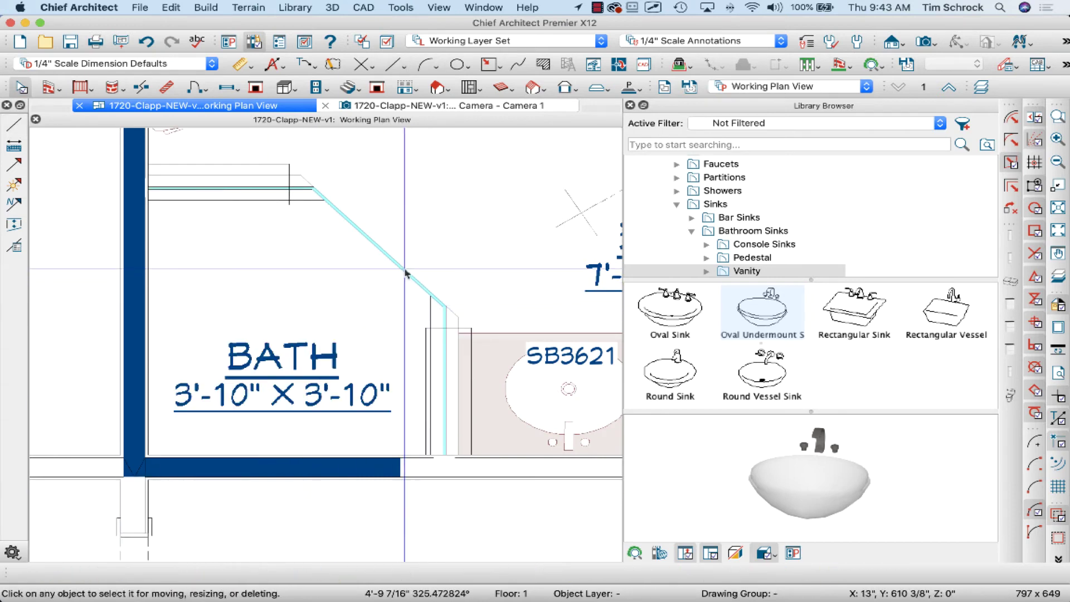
Restore the glass segment at the original pony wall by drawing a wall about 3 3/4" long from the angled glass wall's end
click(405, 269)
scroll(456, 308, up, 2)
drag(440, 330, 439, 340)
scroll(506, 365, down, 3)
scroll(325, 215, up, 3)
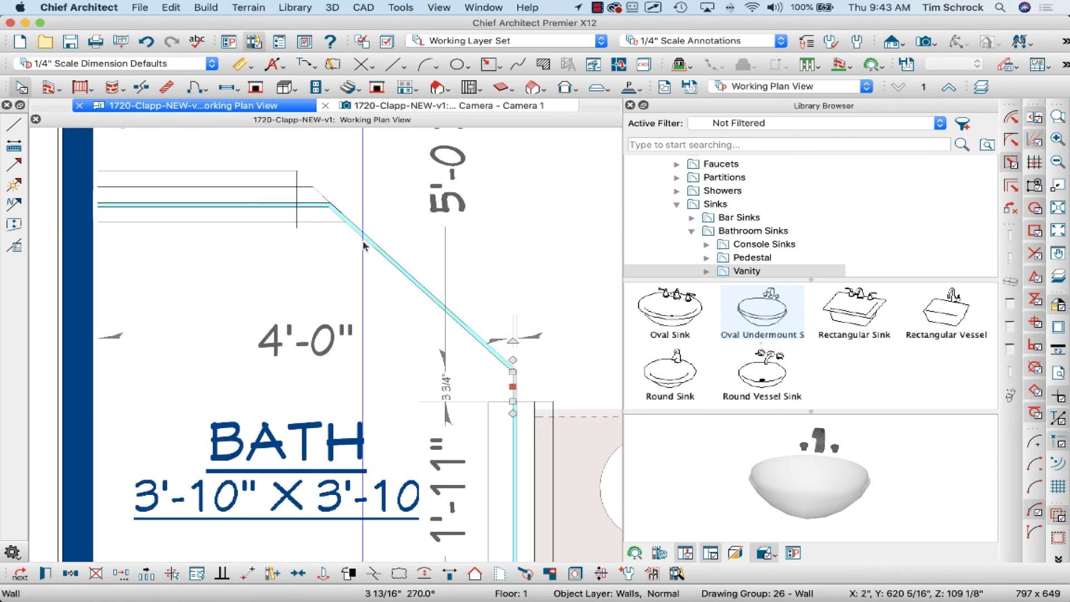
Draw a glass wall about 3 13/16" long from the angled glass wall's other end toward the copied pony wall
click(375, 245)
scroll(331, 192, up, 2)
drag(321, 199, 283, 207)
key(Escape)
scroll(285, 199, down, 3)
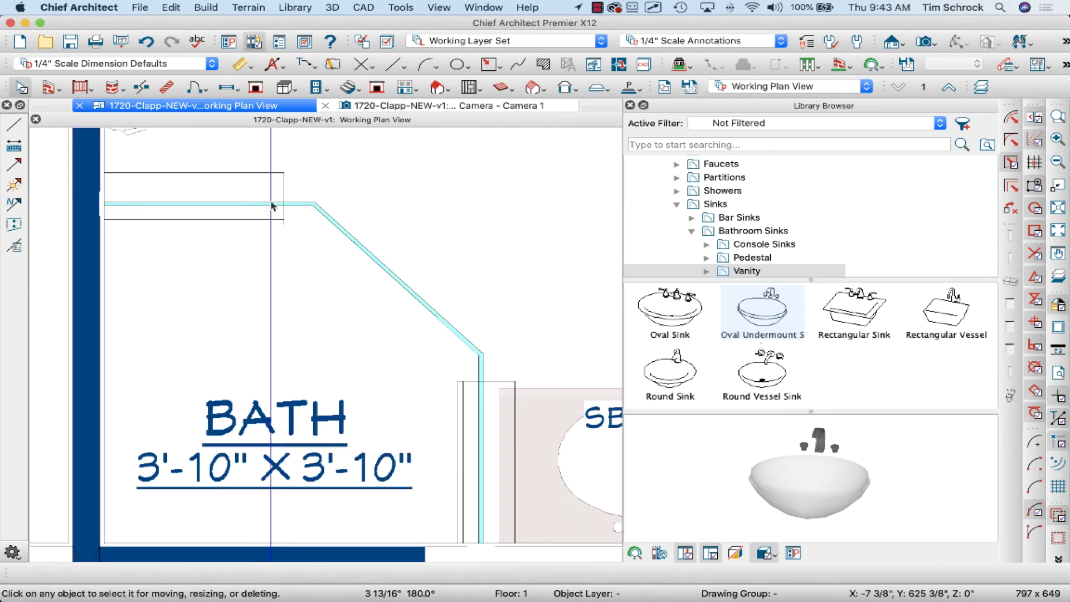
Switch to the camera view and orbit the bathroom to examine both pony walls beside the sink cabinet and toilet
scroll(251, 215, down, 3)
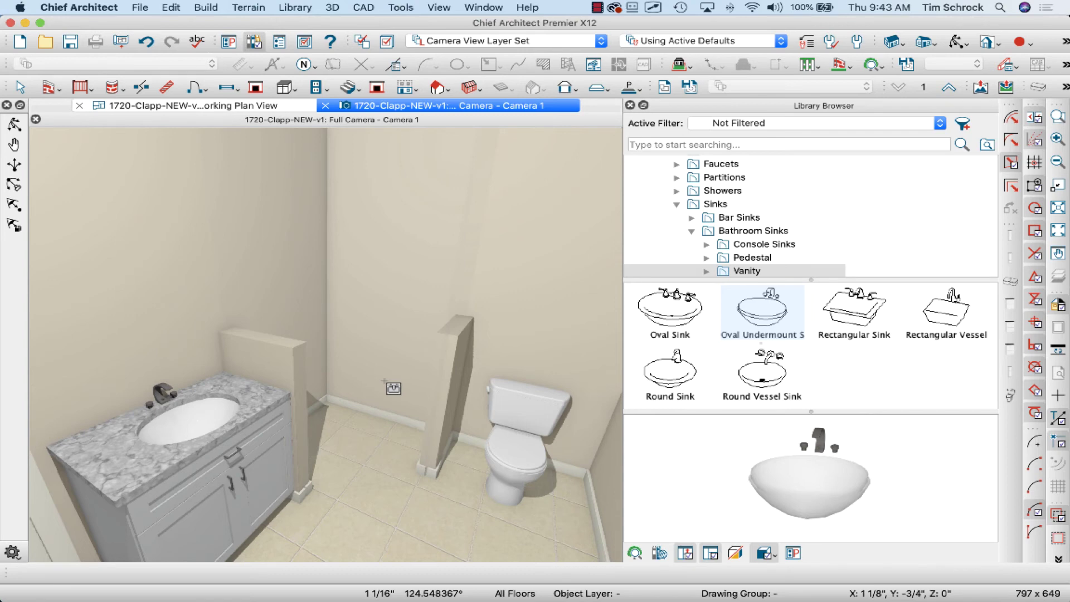
click(385, 382)
click(597, 341)
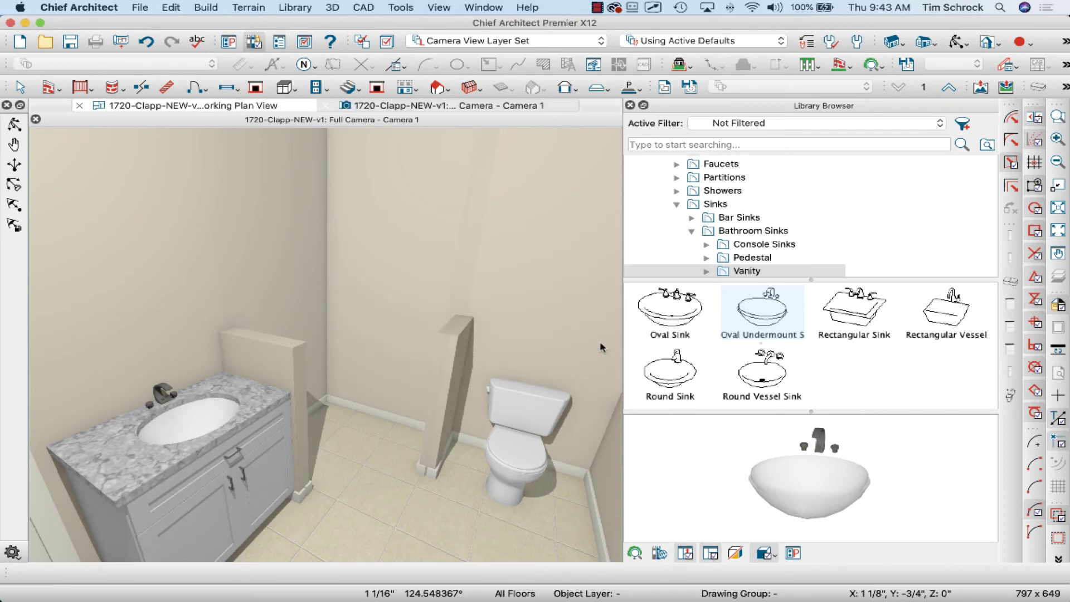
click(15, 124)
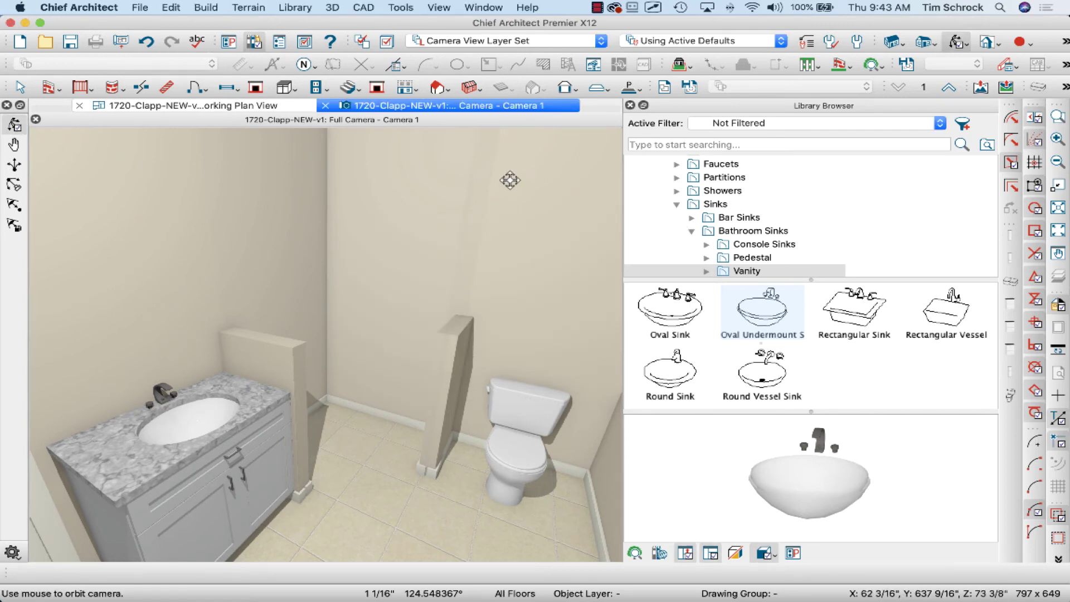
drag(507, 263, 494, 227)
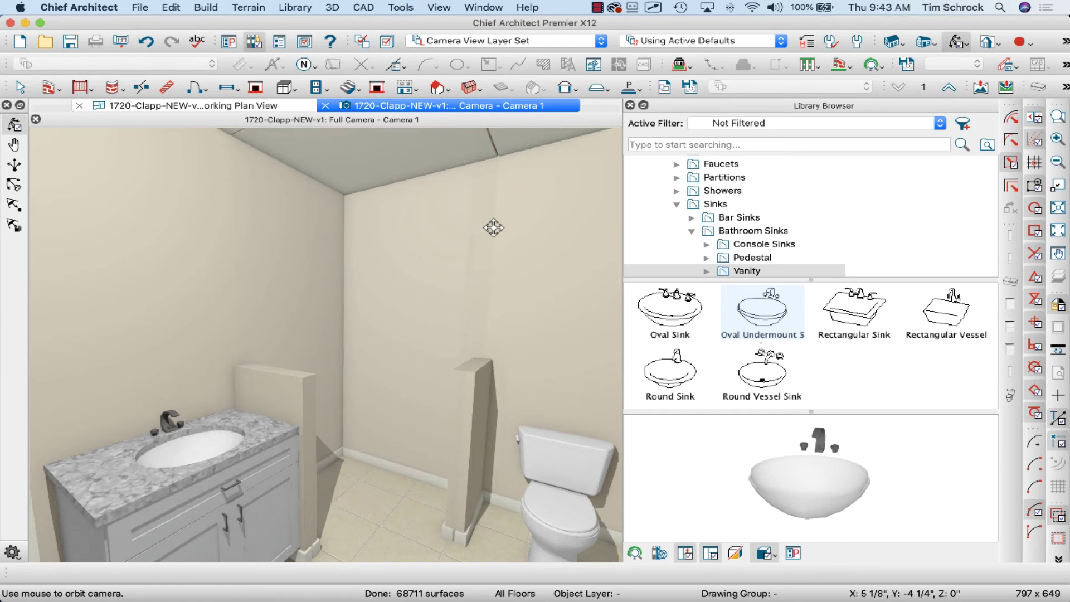
Lower the tops of the angled glass wall, the narrow glass segment beside it and the glass over the sink-side pony wall below the ceiling
click(389, 227)
drag(388, 227, 400, 191)
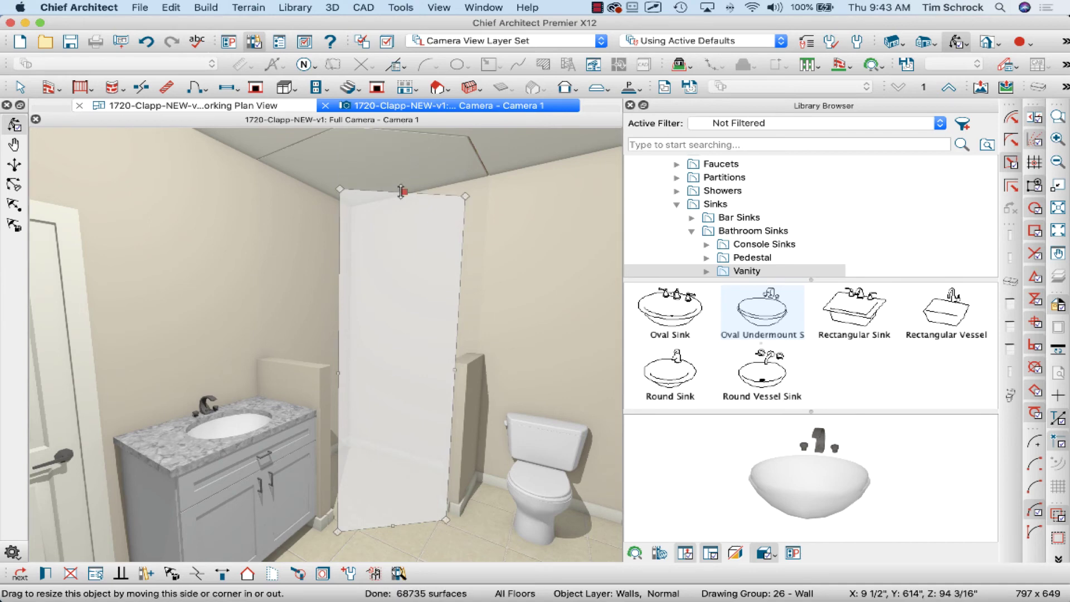
click(341, 177)
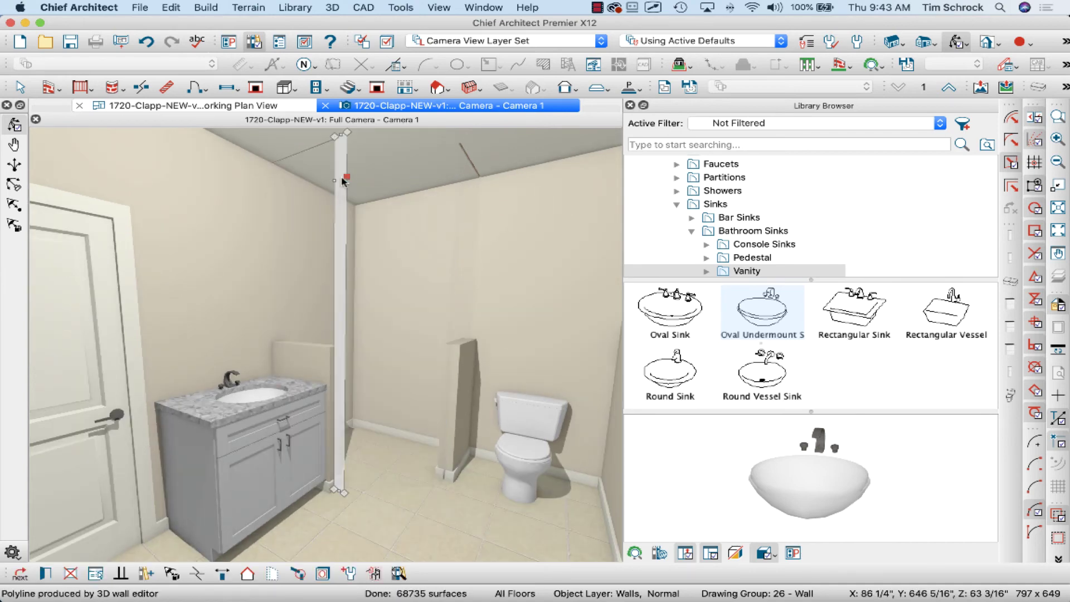
drag(339, 136, 288, 187)
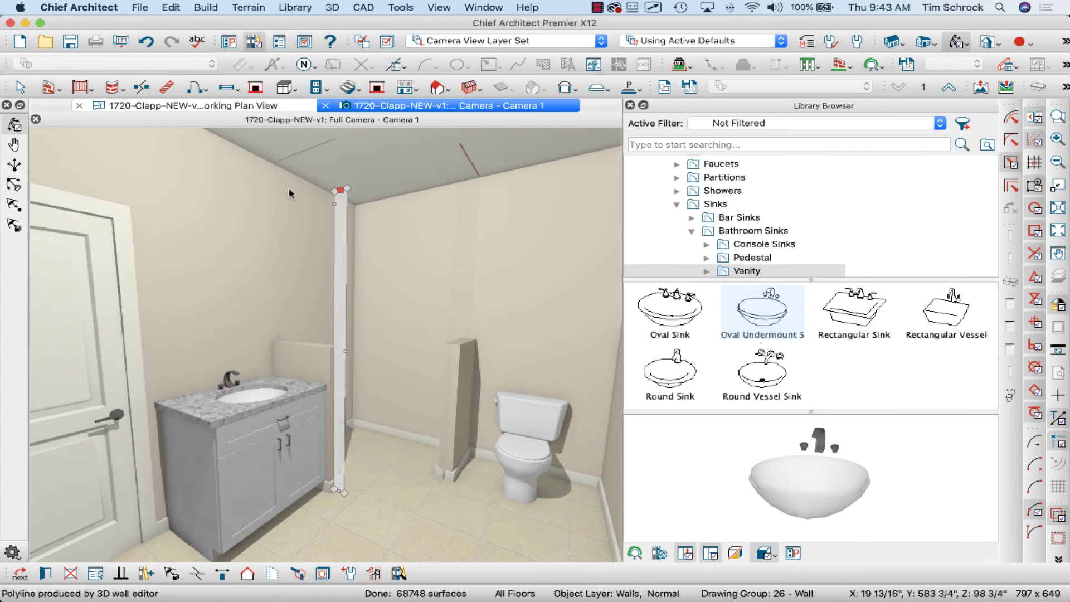
drag(297, 151, 296, 198)
key(Escape)
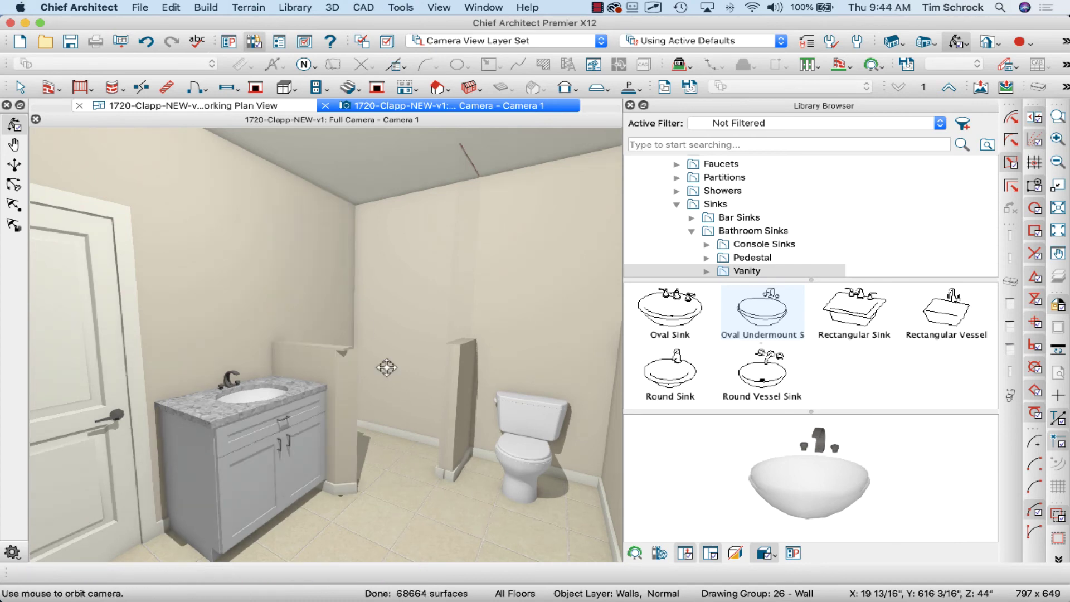
click(386, 322)
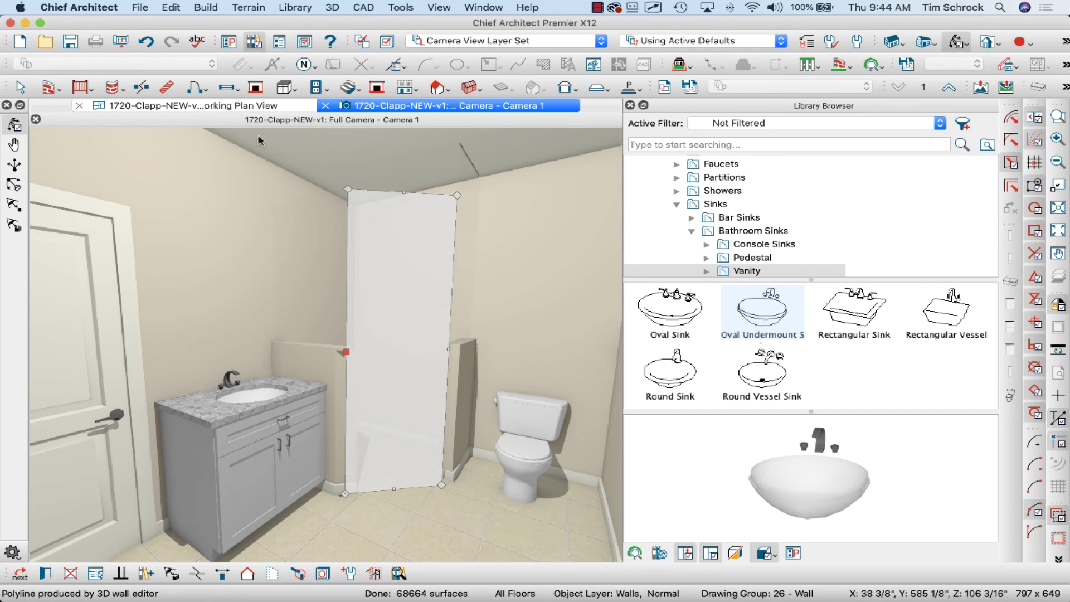
In the working plan view, change the room type of the enclosed area behind the angled glass to Shower
click(251, 105)
click(242, 285)
double_click(244, 288)
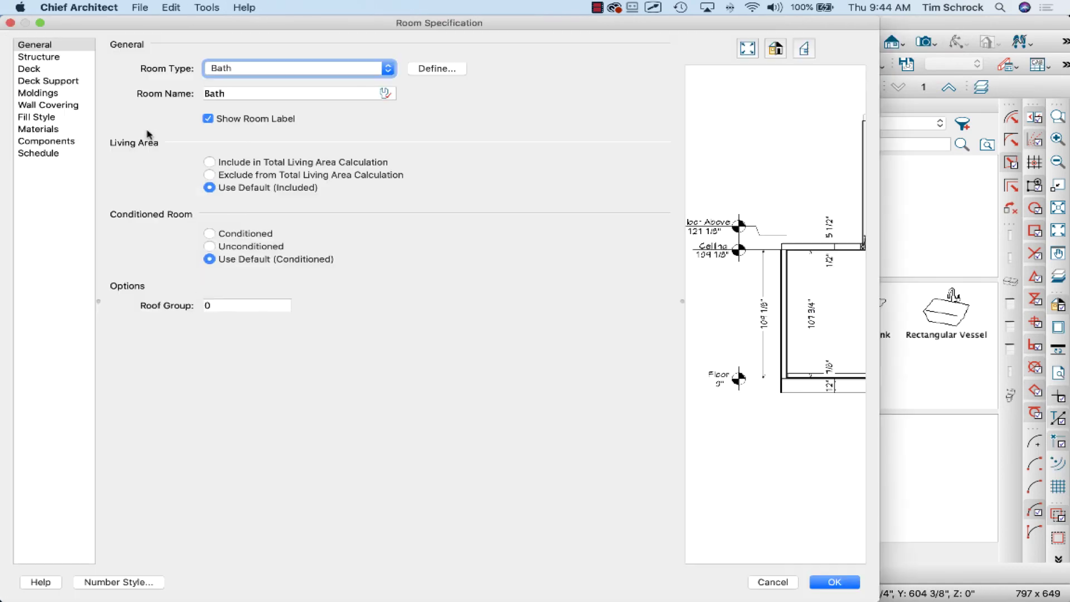
key(s)
key(Tab)
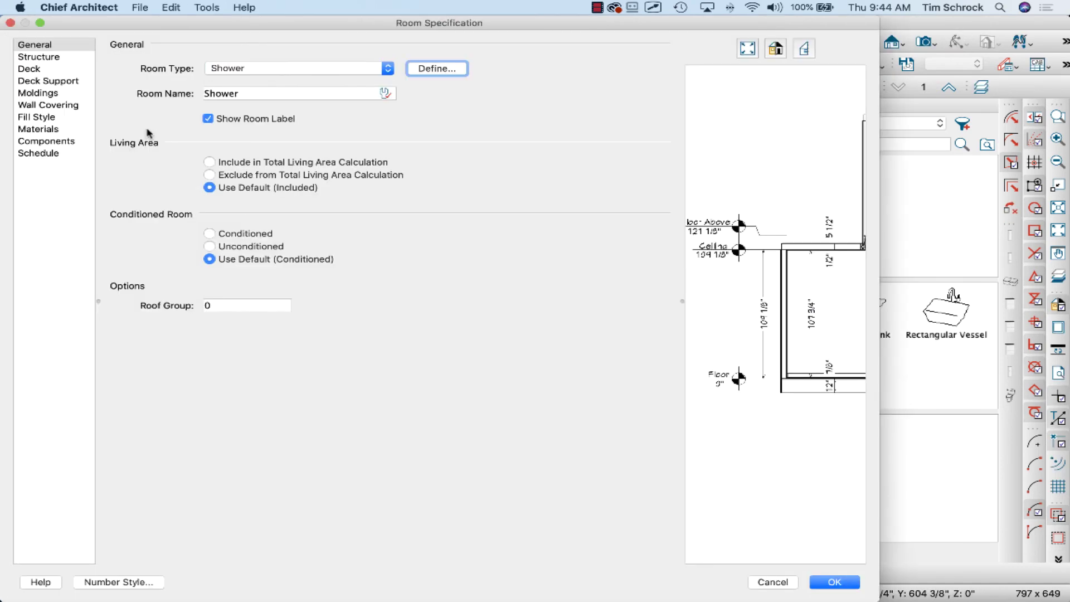
Turn off the default moldings for the shower room and delete its base molding profile
click(50, 94)
click(115, 43)
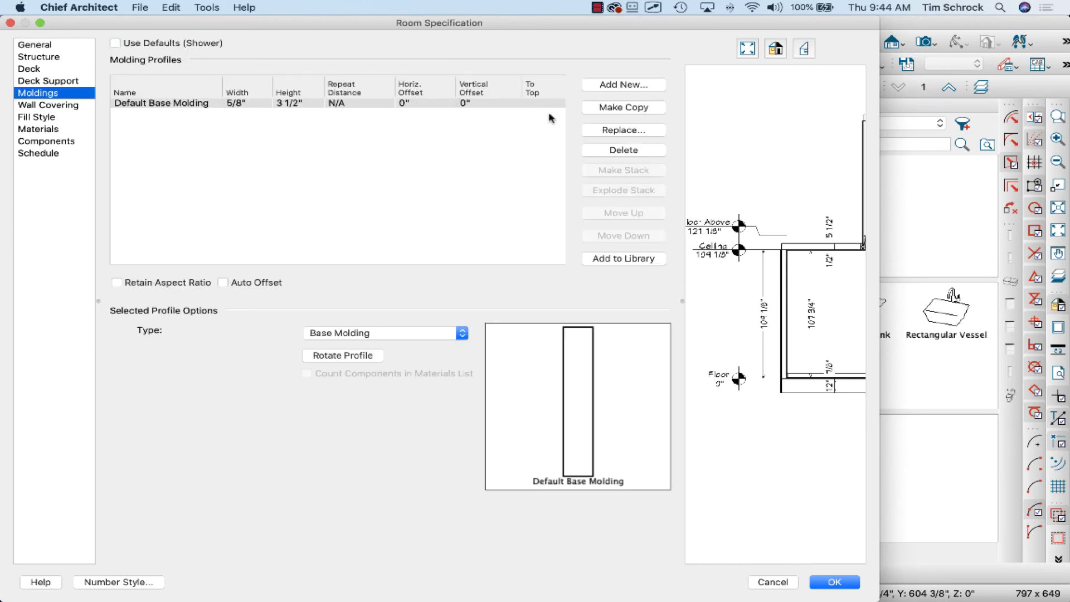
click(614, 148)
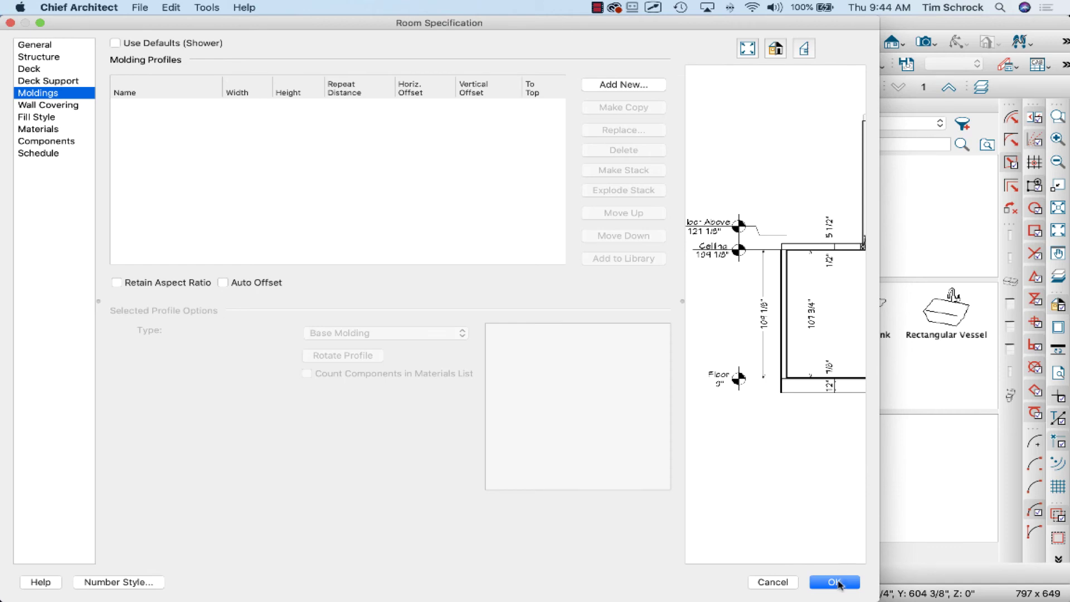
click(834, 582)
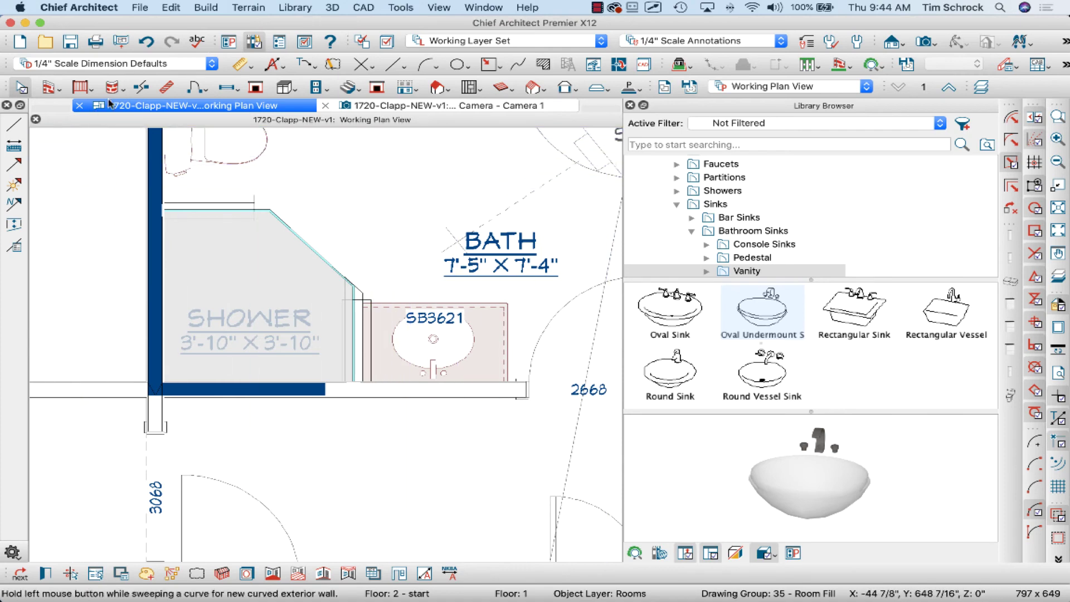
Place a shower door in the angled glass wall between the two pony walls
click(196, 86)
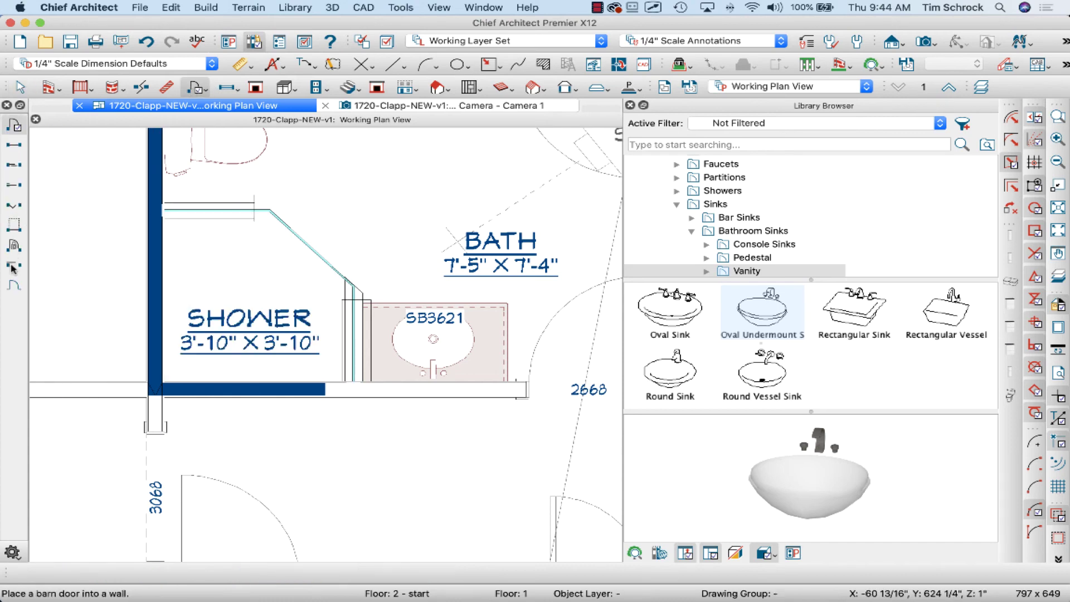
click(14, 285)
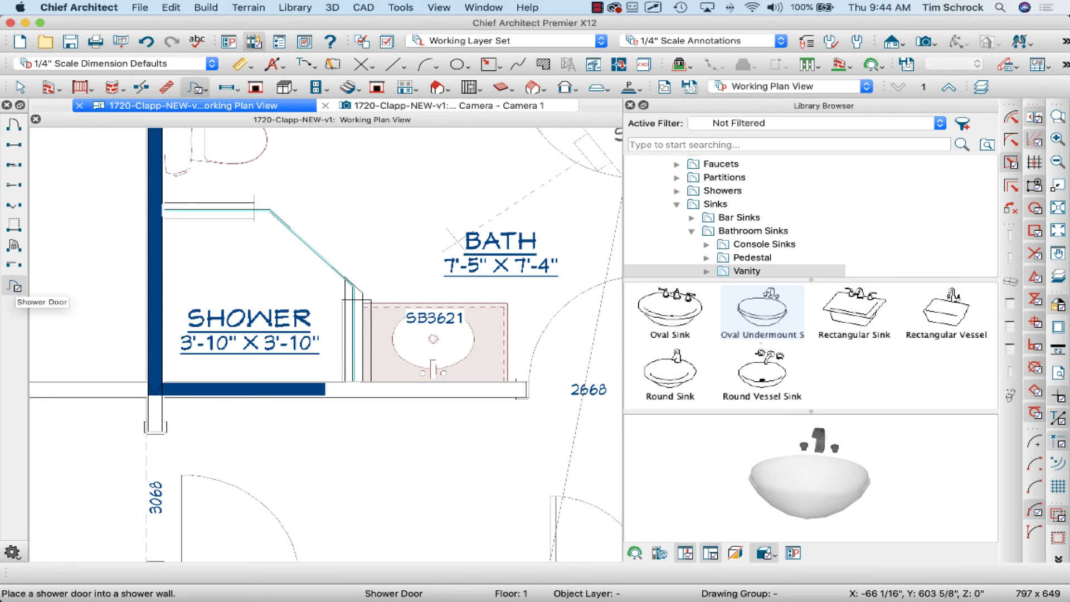
click(301, 252)
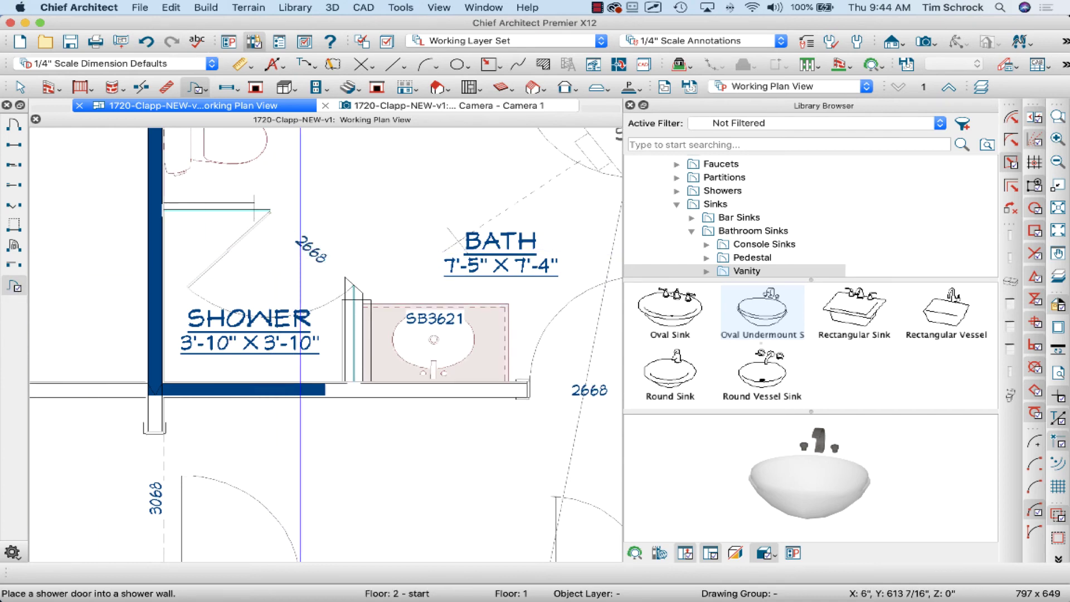
scroll(301, 254, up, 2)
Set the shower door to 29 1/2" wide and 76" high, with its bottom 4" above the floor
double_click(302, 255)
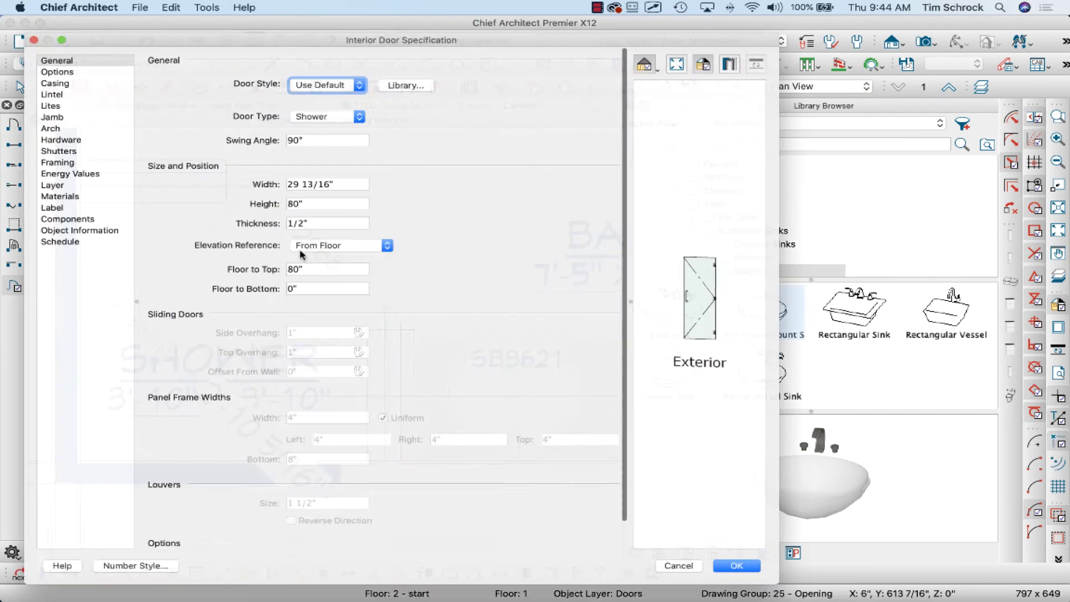
drag(343, 181, 237, 178)
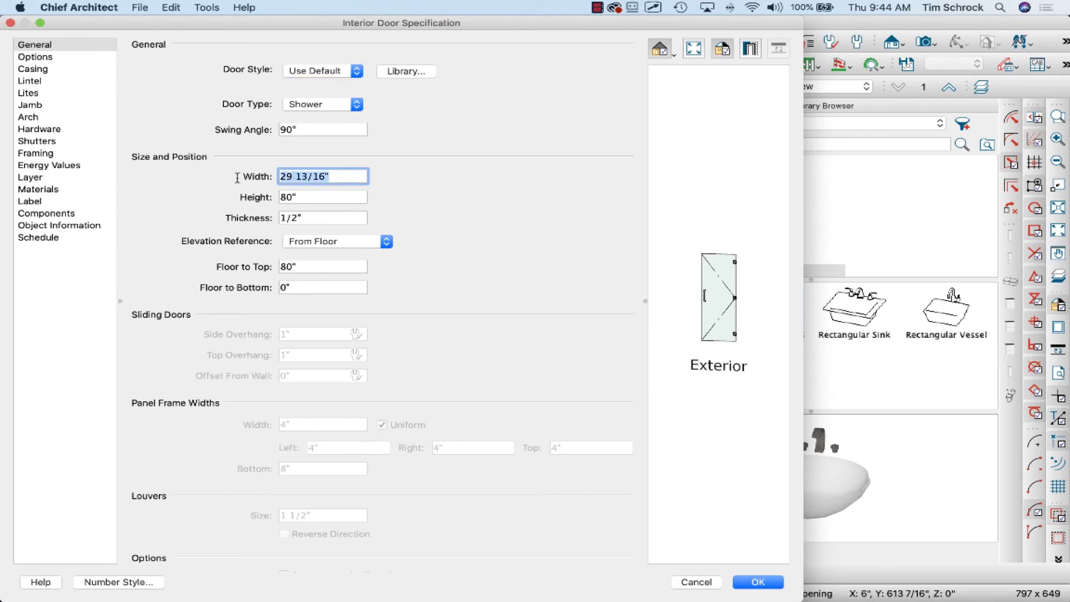
text(29.5)
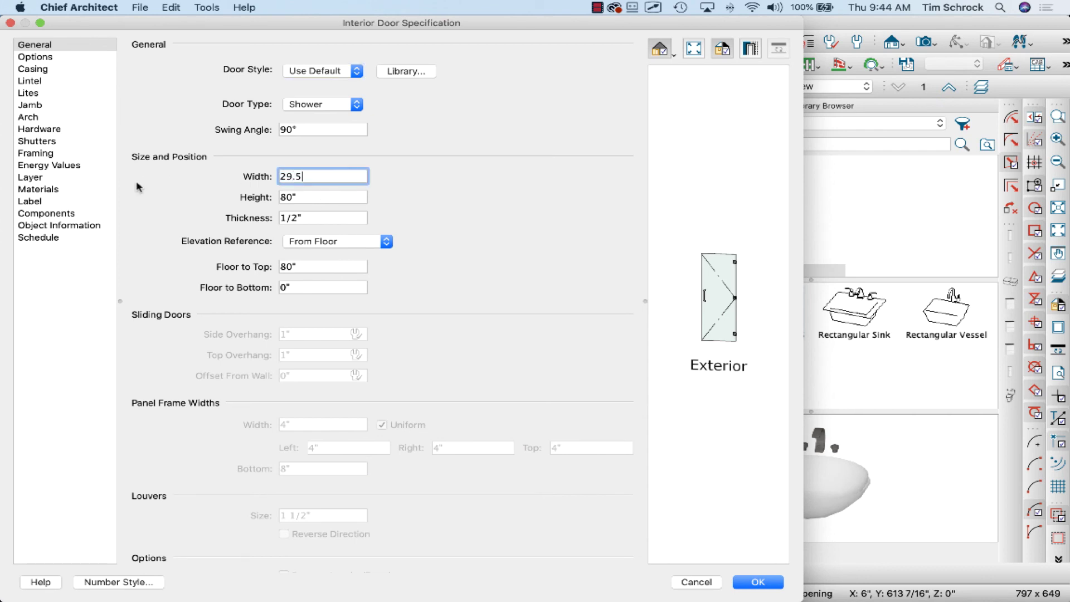
key(Tab)
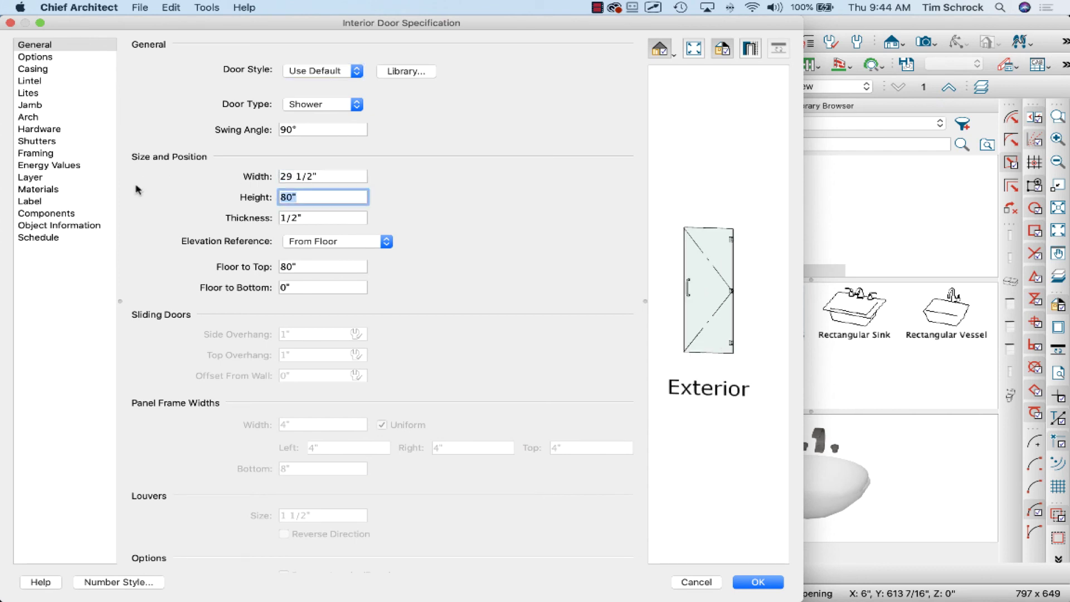
key(Tab)
key(Tab)
key(Tab)
key(Tab)
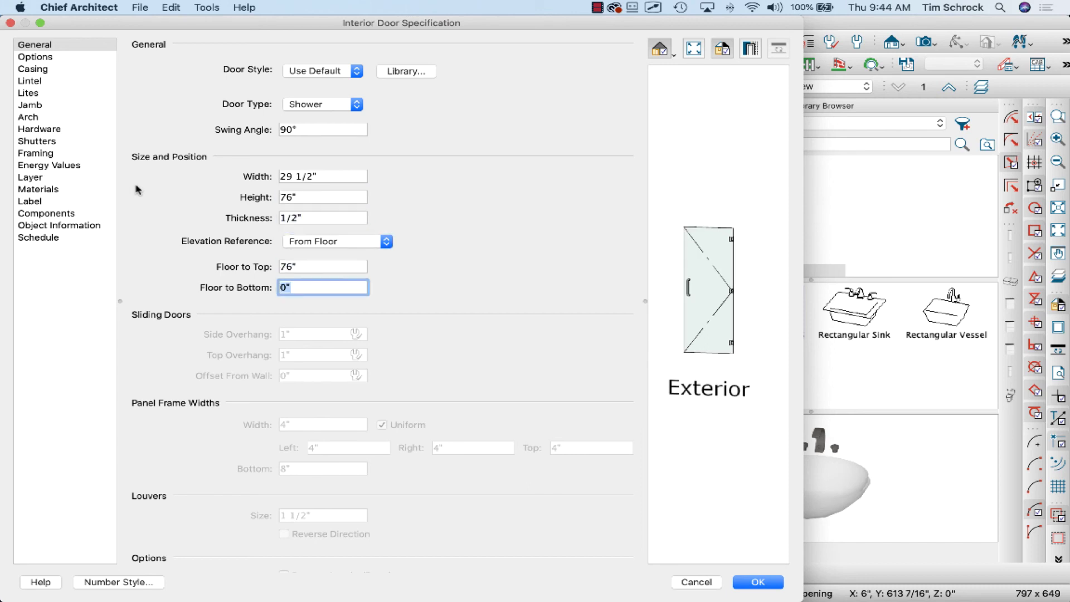
text(4)
key(Tab)
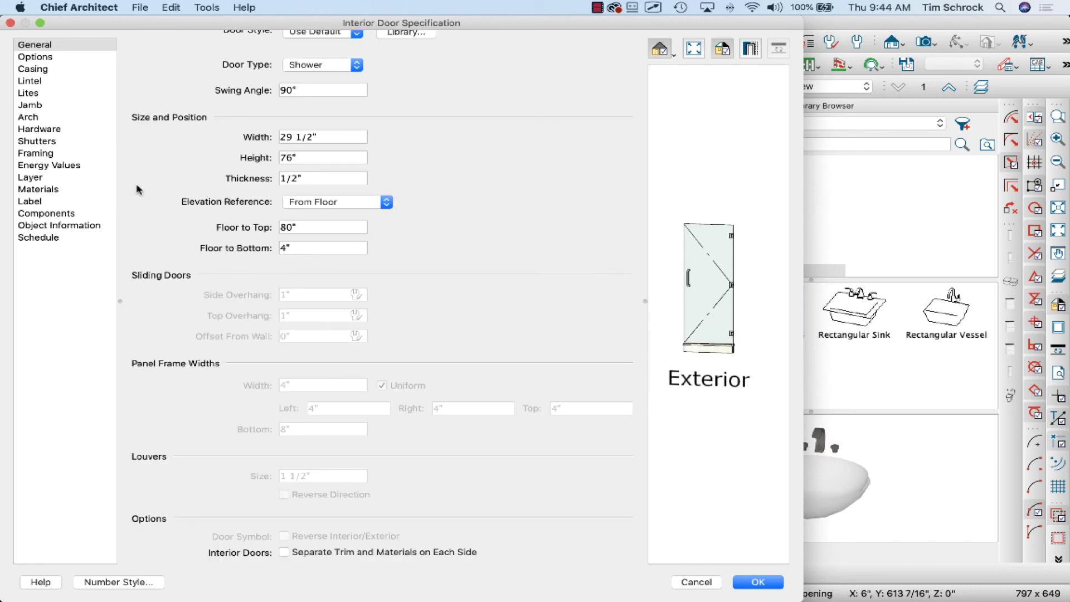
click(759, 581)
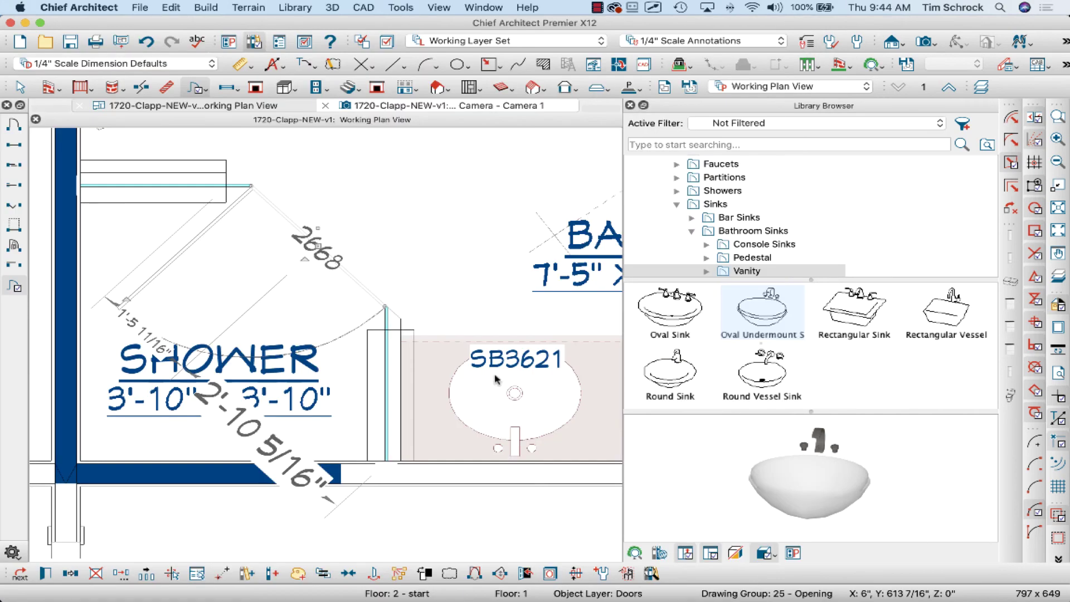
Make the shower door swing in both directions and narrow its open swing angle in plan
double_click(342, 271)
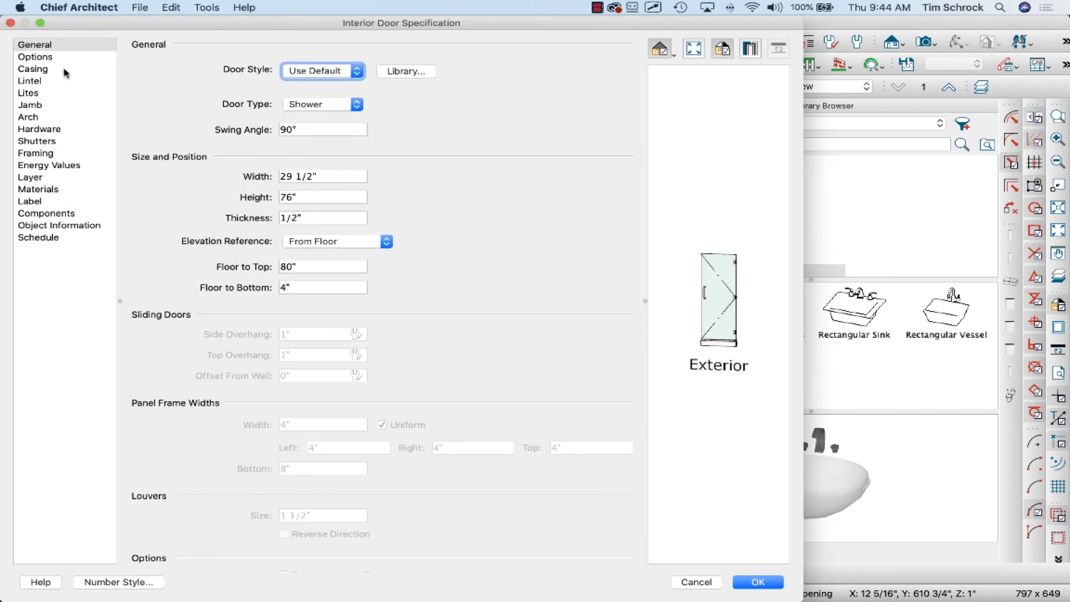
click(65, 57)
click(326, 296)
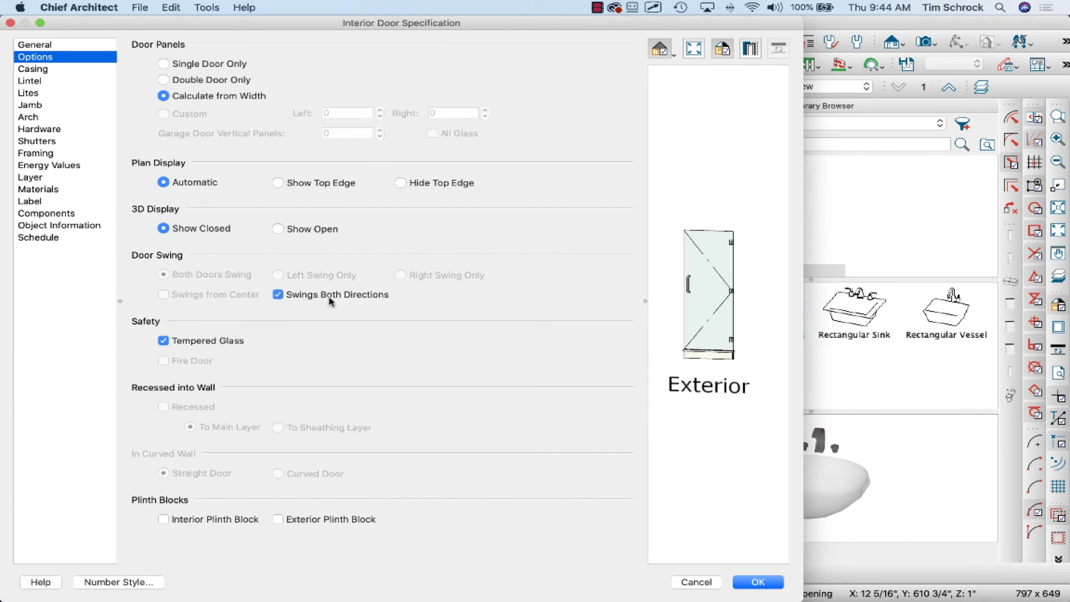
click(758, 582)
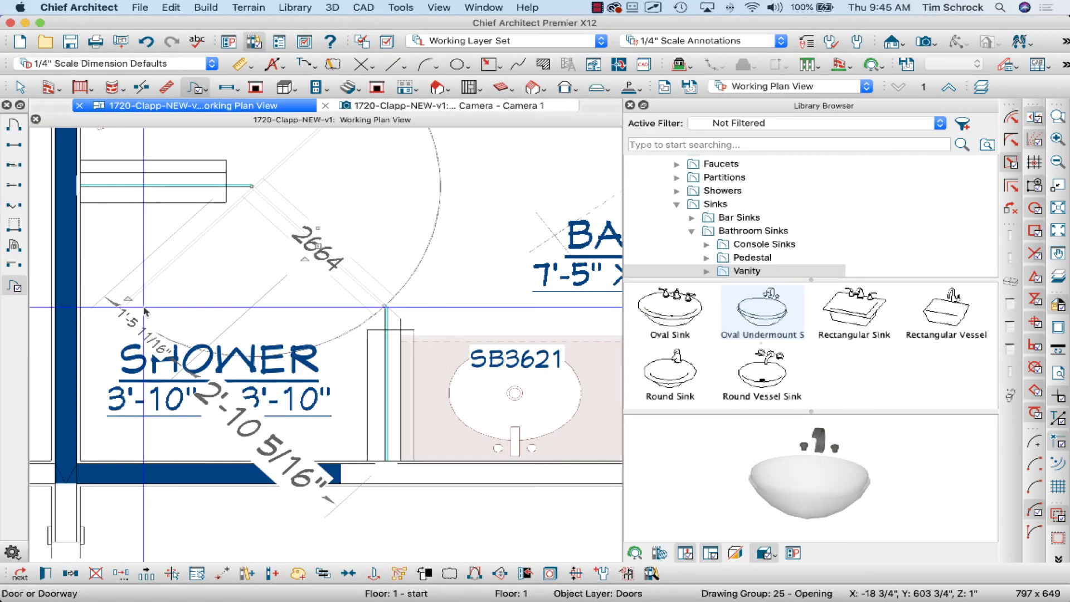
drag(130, 301, 321, 300)
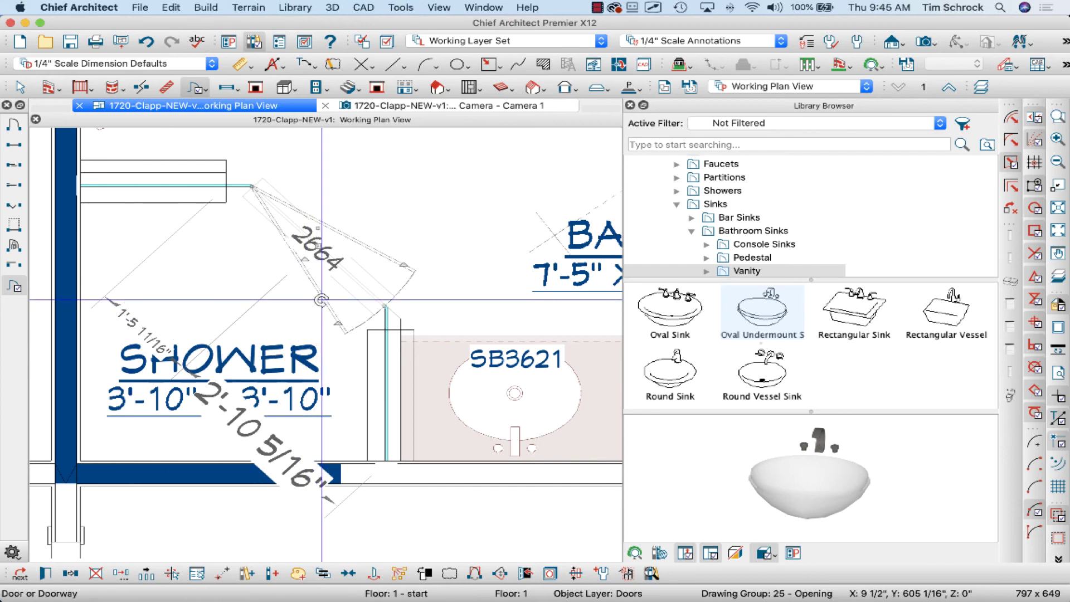
key(Escape)
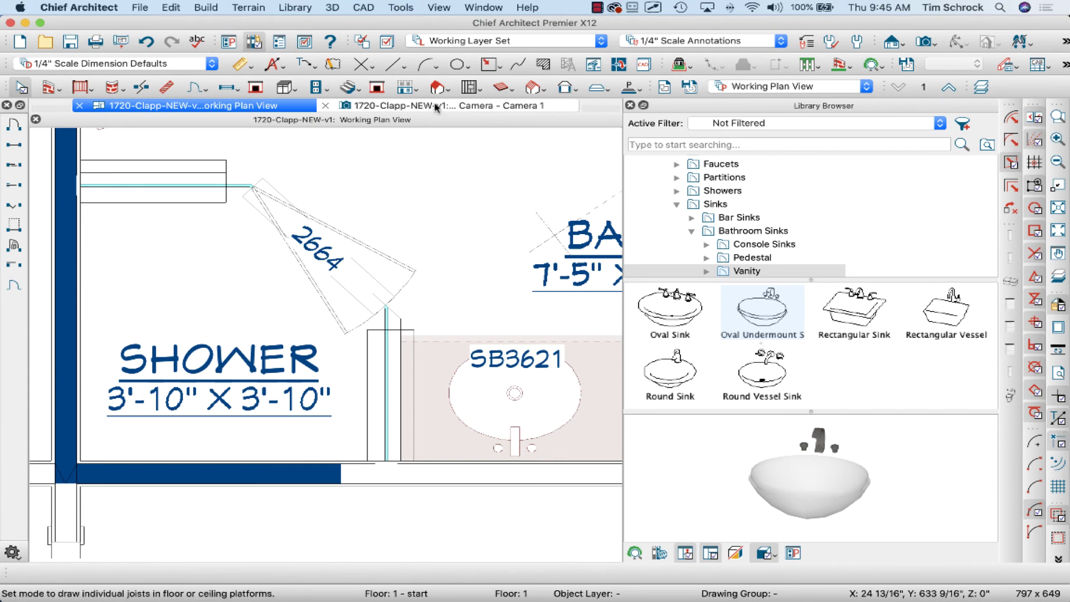
Create a backclipped cross section looking diagonally toward the shower door, framed on the sink, shower and toilet
click(894, 42)
click(955, 74)
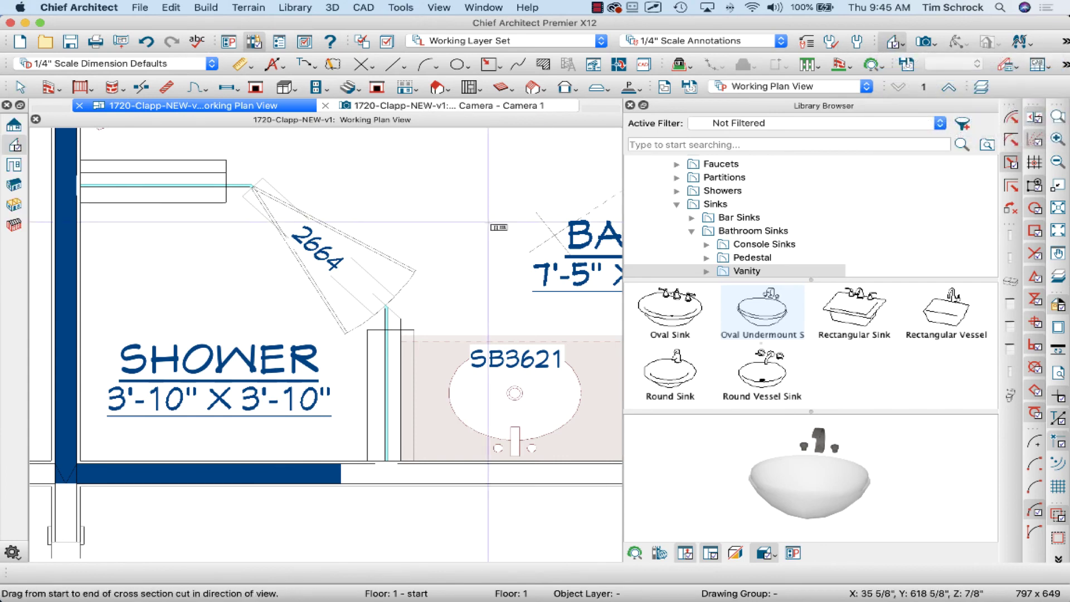
drag(390, 220, 287, 316)
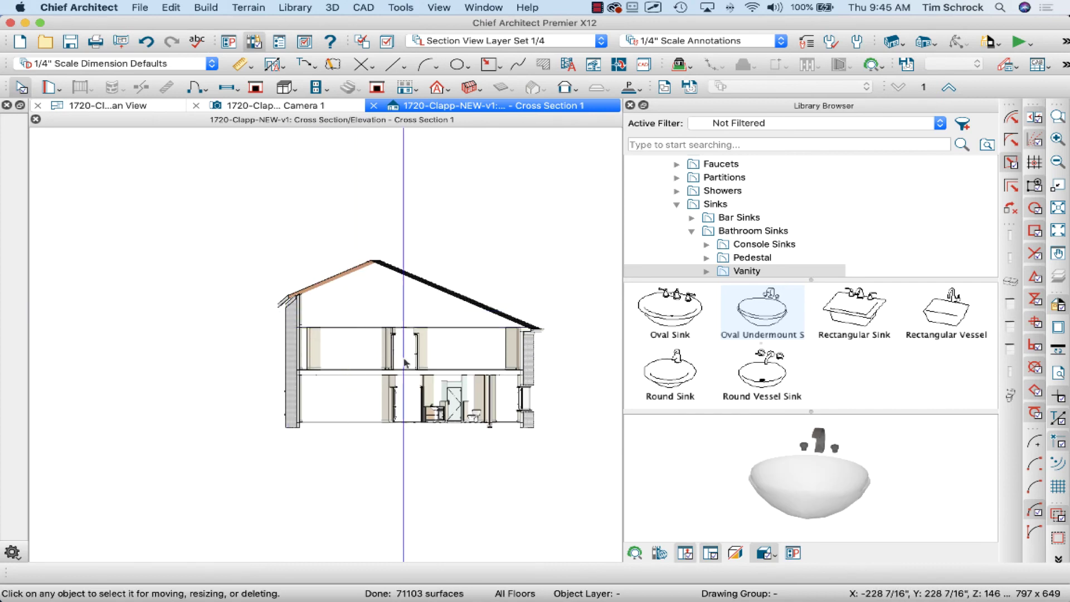
key(z)
drag(419, 366, 489, 434)
Lower the top of the angled glass wall to the top of the shower door, 80" above the floor
click(328, 250)
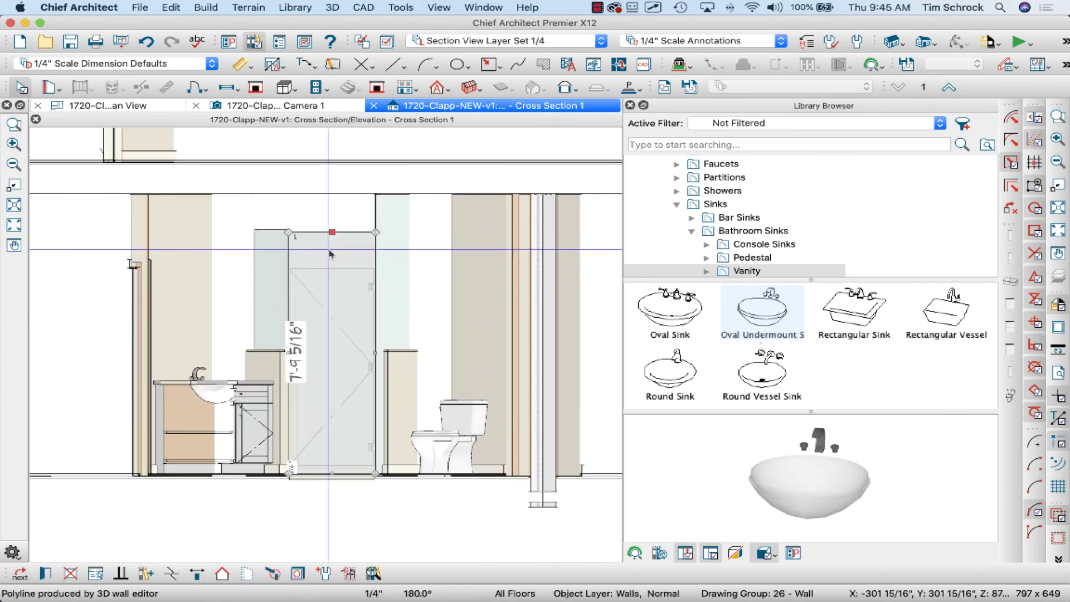
scroll(328, 254, up, 2)
drag(334, 225, 336, 276)
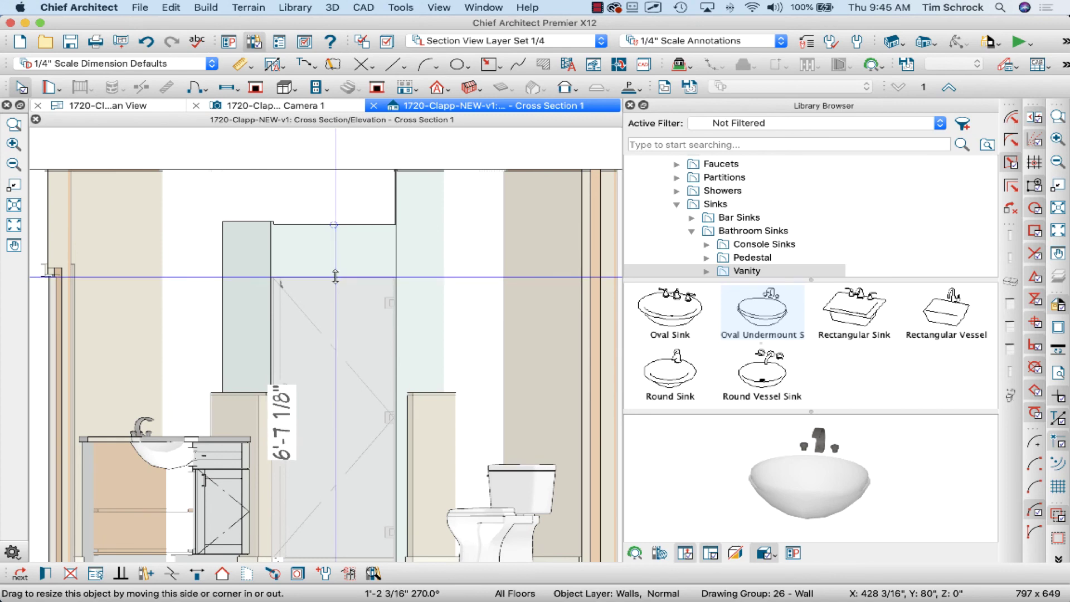
drag(335, 276, 336, 277)
Lower the glass above the sink-side and toilet-side pony walls to align with the top of the shower door
click(204, 249)
click(251, 235)
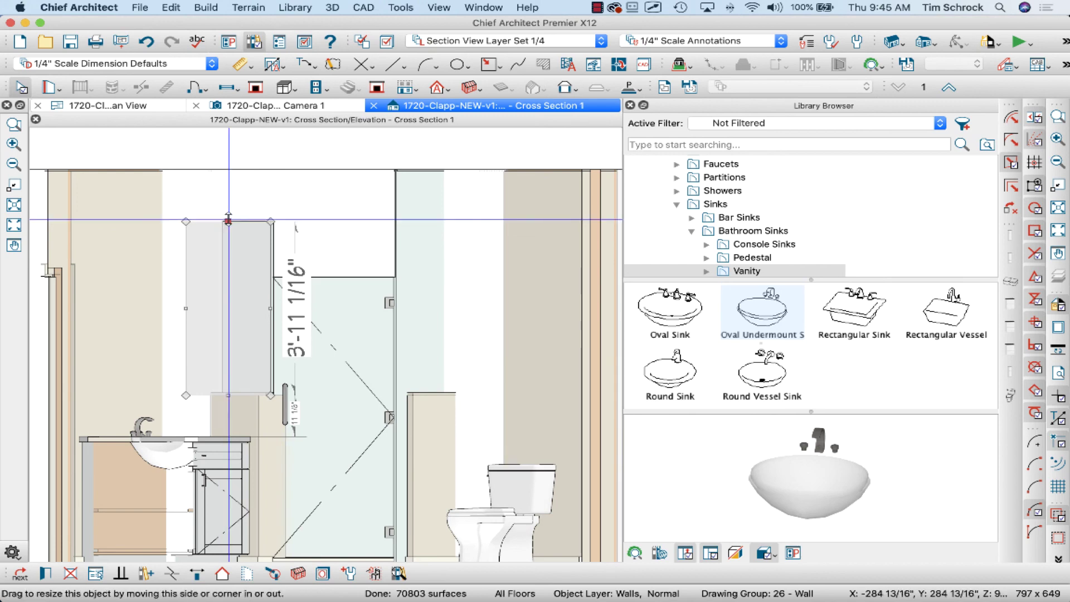
drag(228, 219, 282, 277)
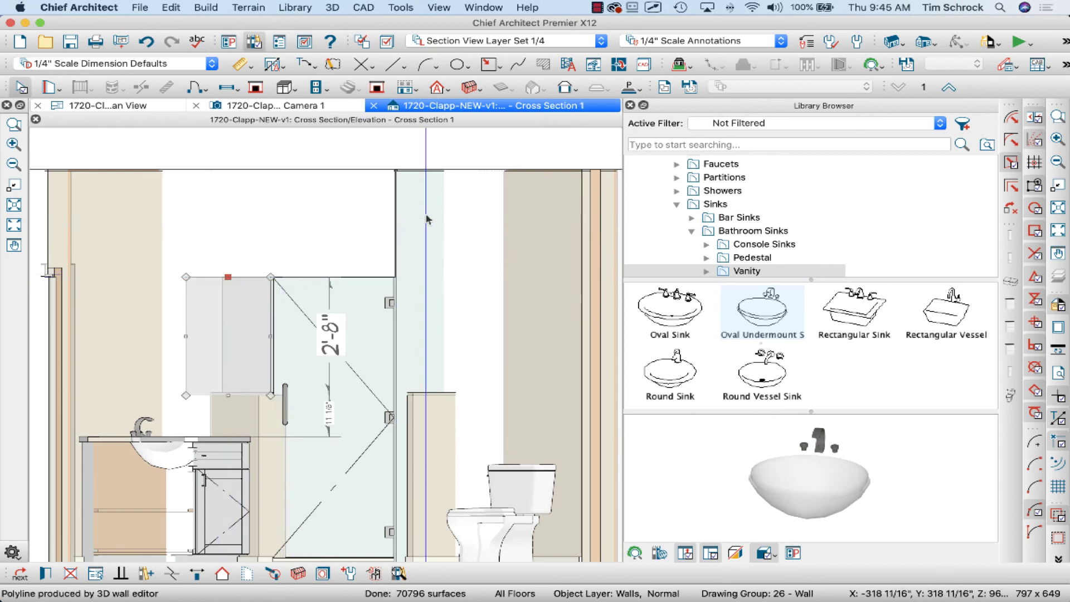
click(440, 250)
drag(446, 169, 433, 277)
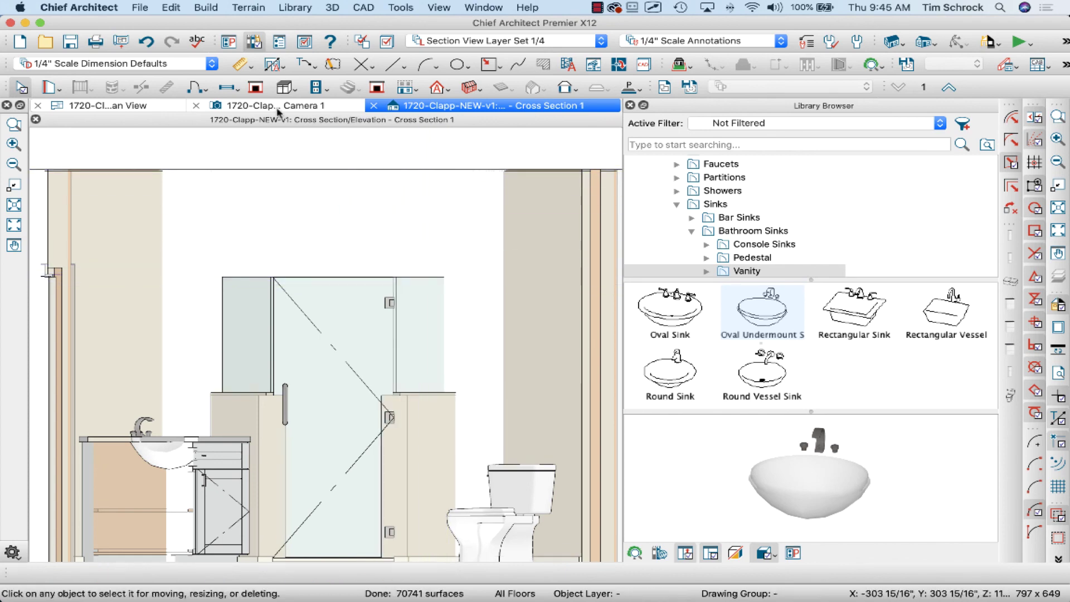
Draw a short full-height glass wall, about 3 11/16" long, between the toilet-side pony wall's end and the angled glass wall, and check it in section and 3D
click(149, 108)
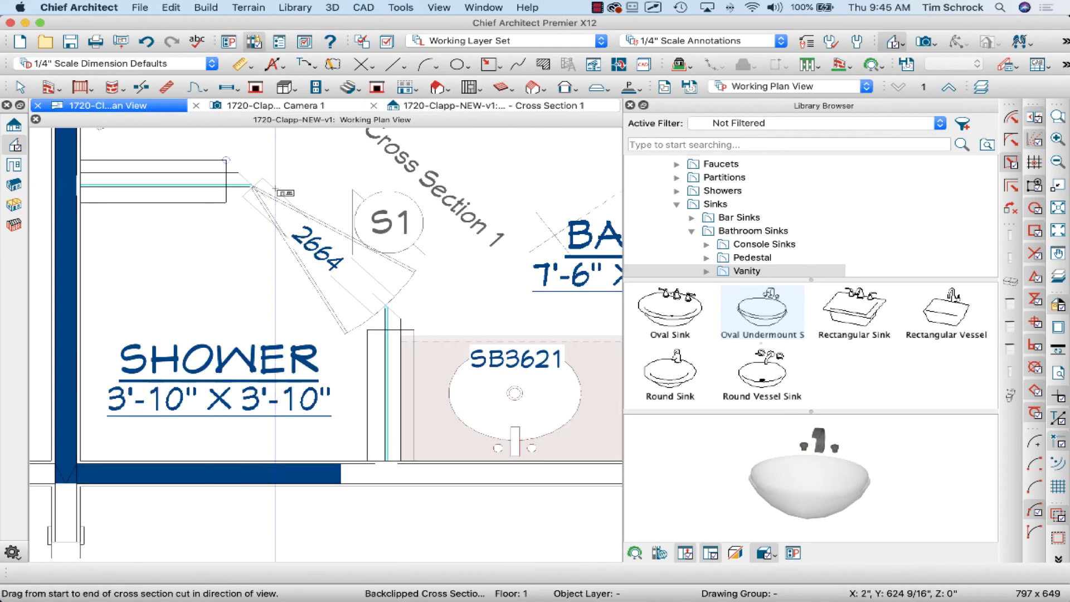
click(49, 87)
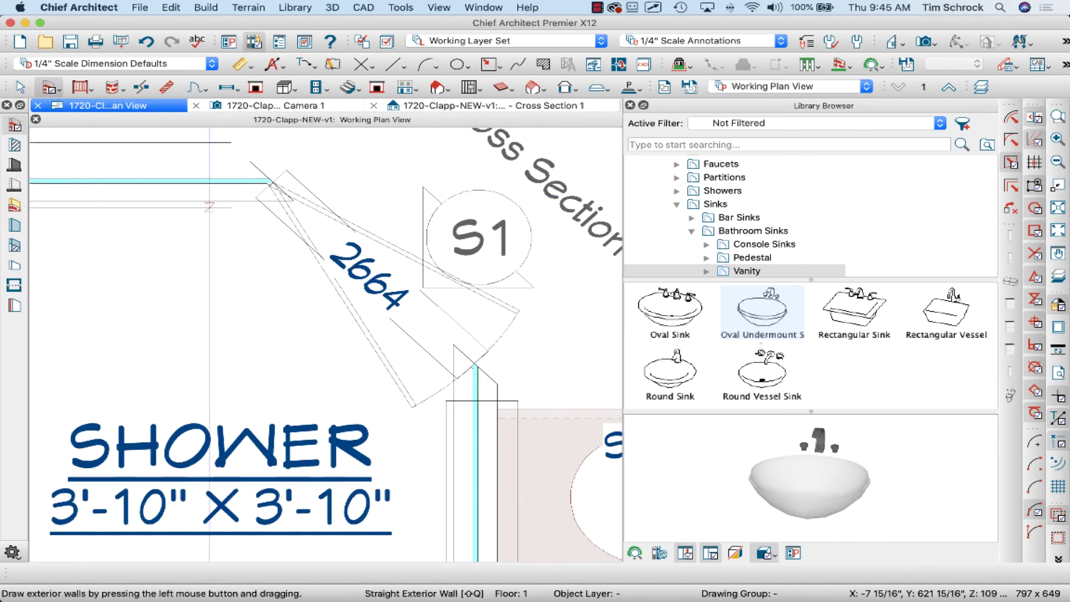
click(251, 177)
scroll(250, 177, up, 5)
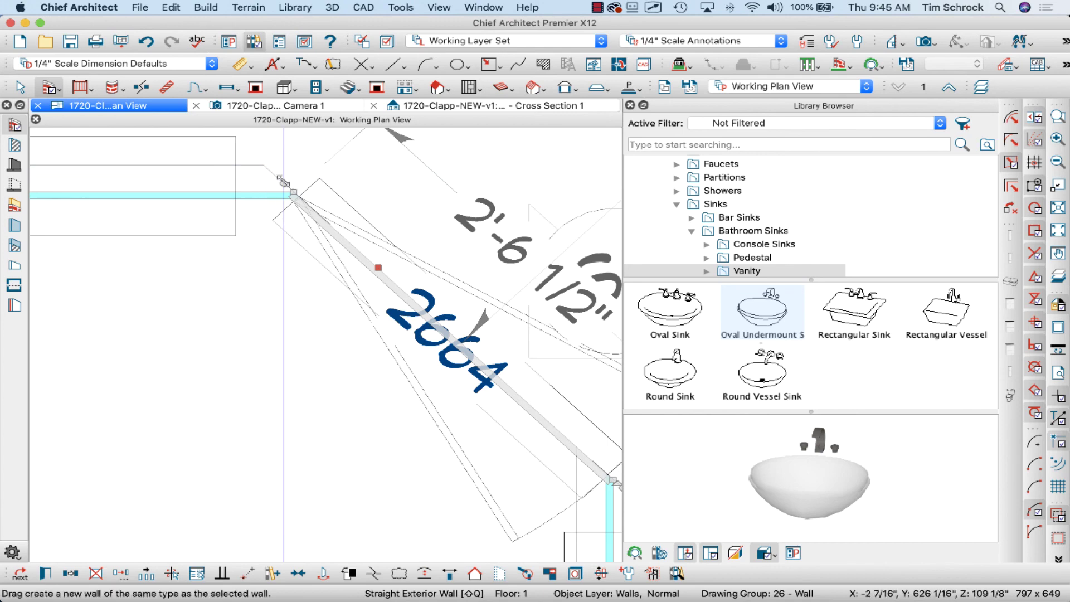
drag(239, 193, 235, 194)
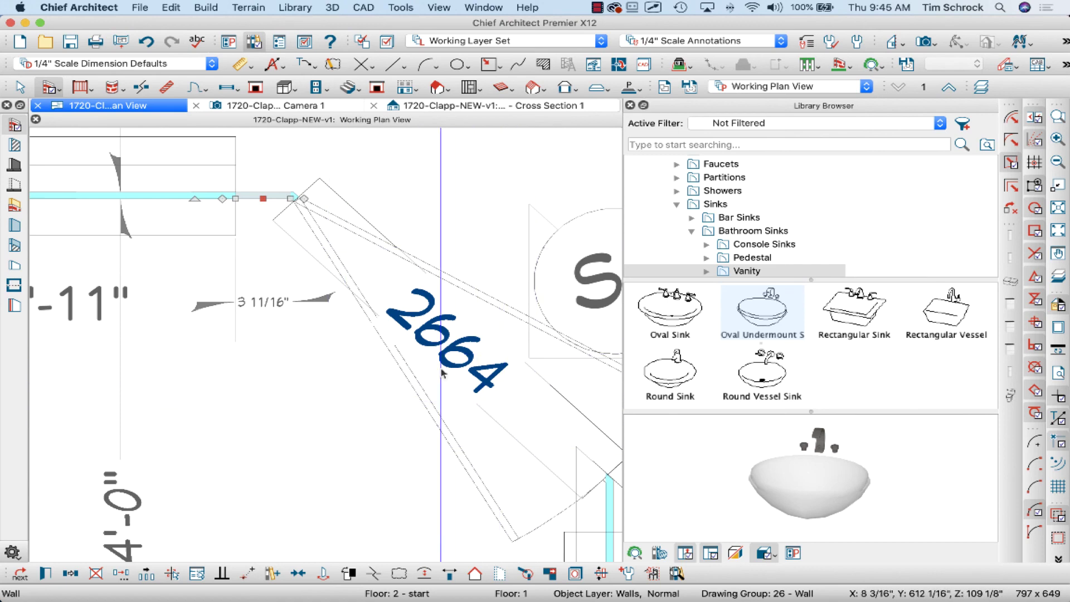
click(496, 106)
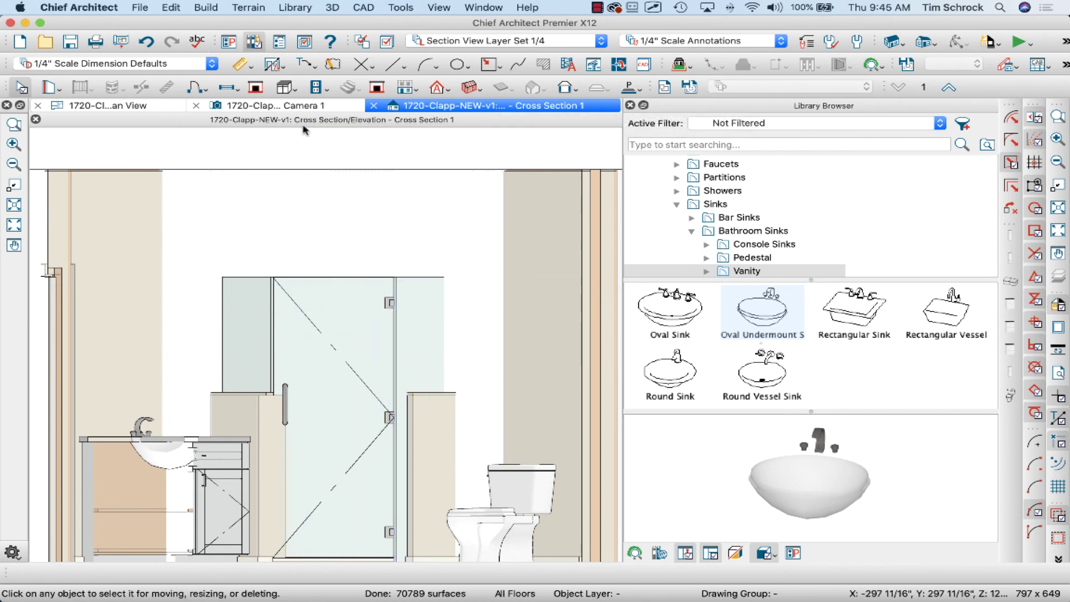
click(276, 106)
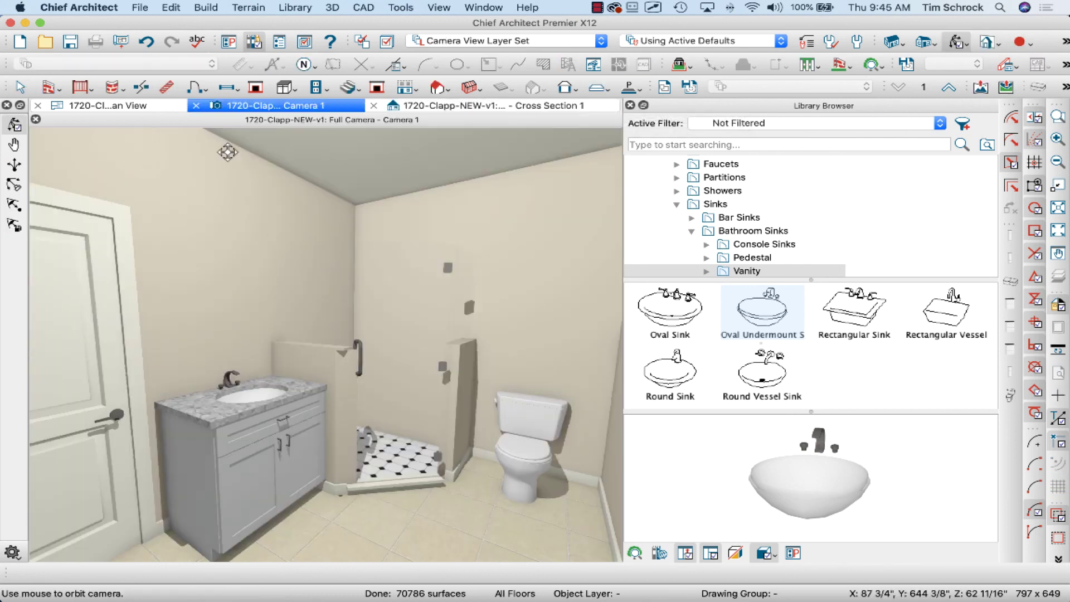
Draw a matching glass wall, about 3 3/4" long, from the angled glass wall to the sink-side pony wall's end, and check it in section and 3D
click(146, 108)
scroll(402, 323, down, 2)
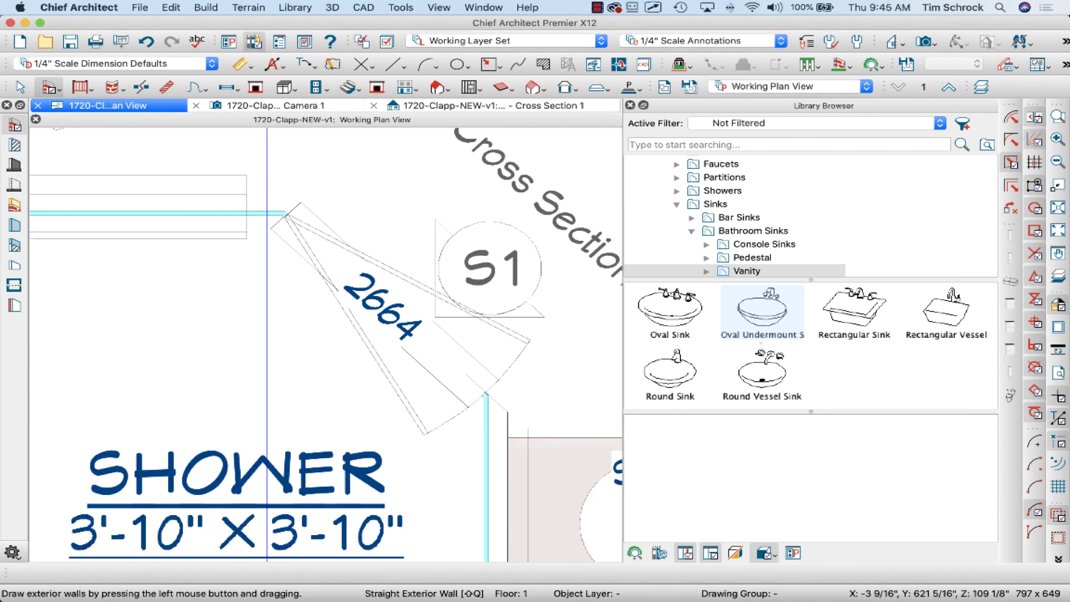
click(426, 349)
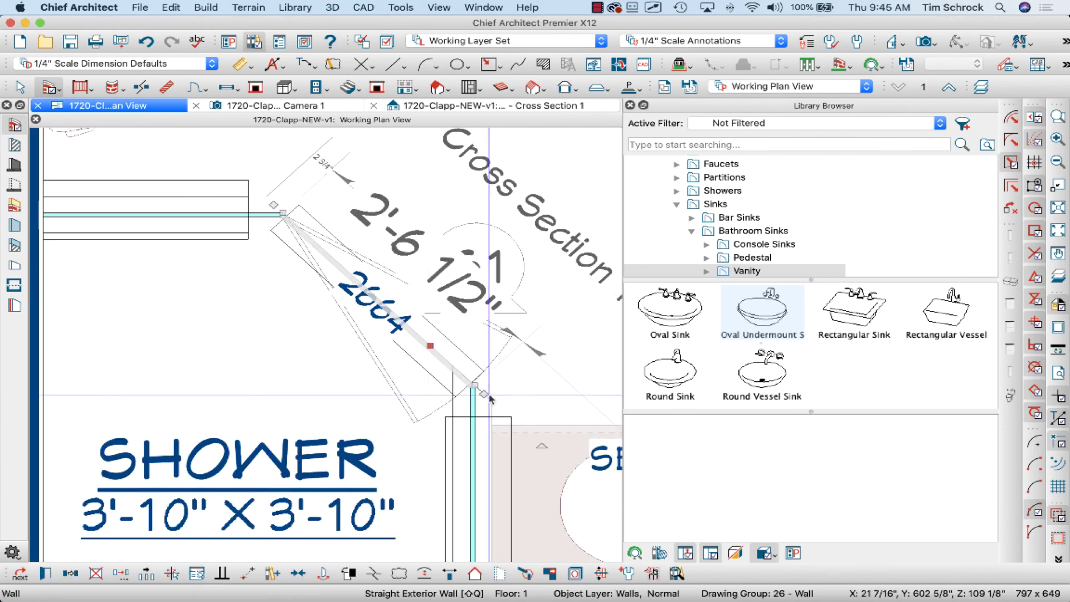
drag(485, 396, 472, 419)
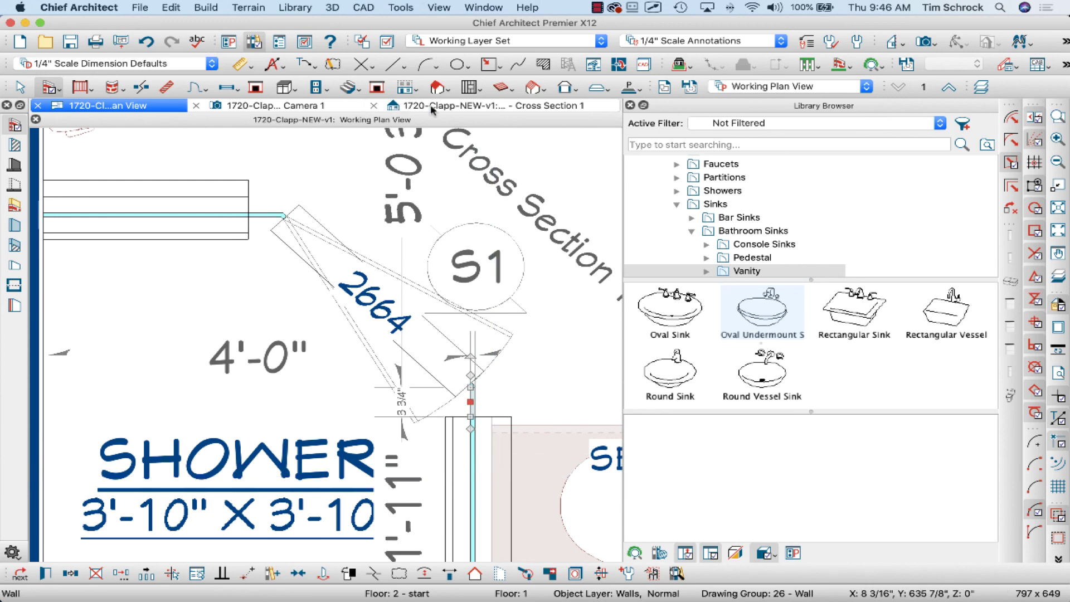
click(449, 106)
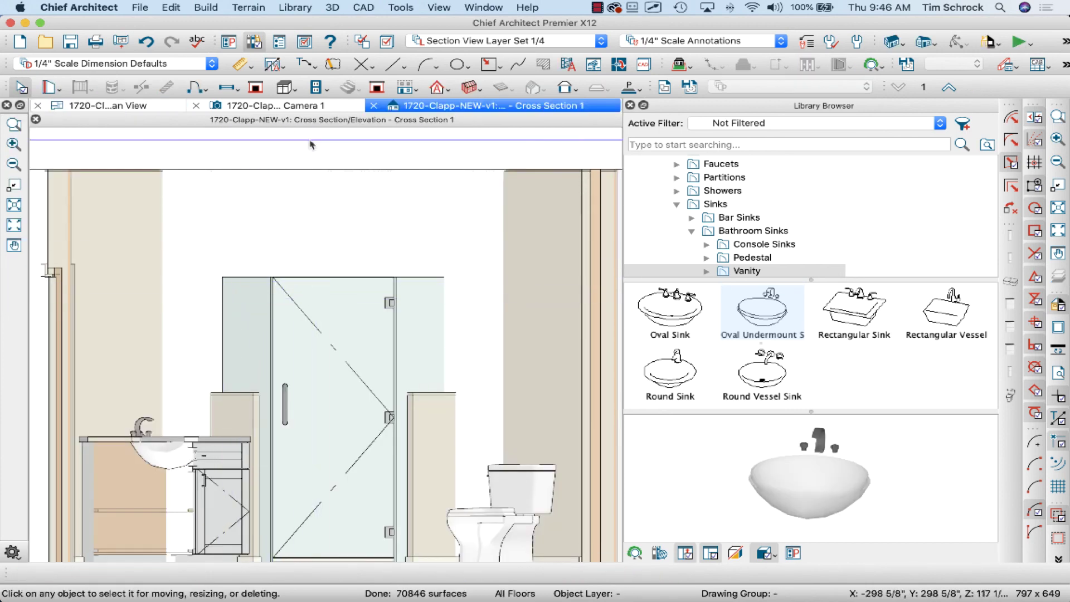
click(310, 107)
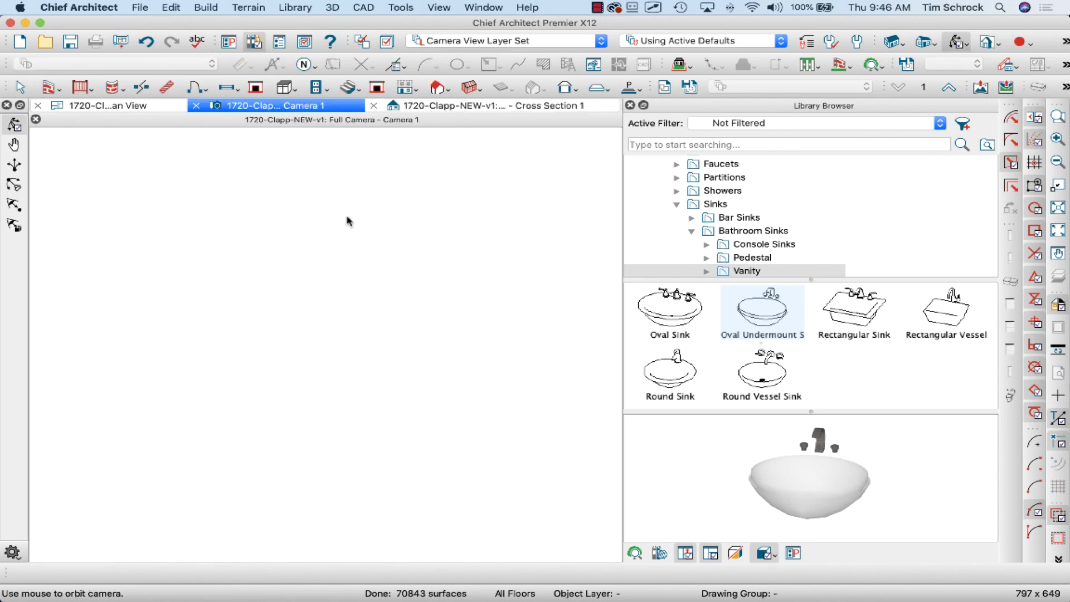